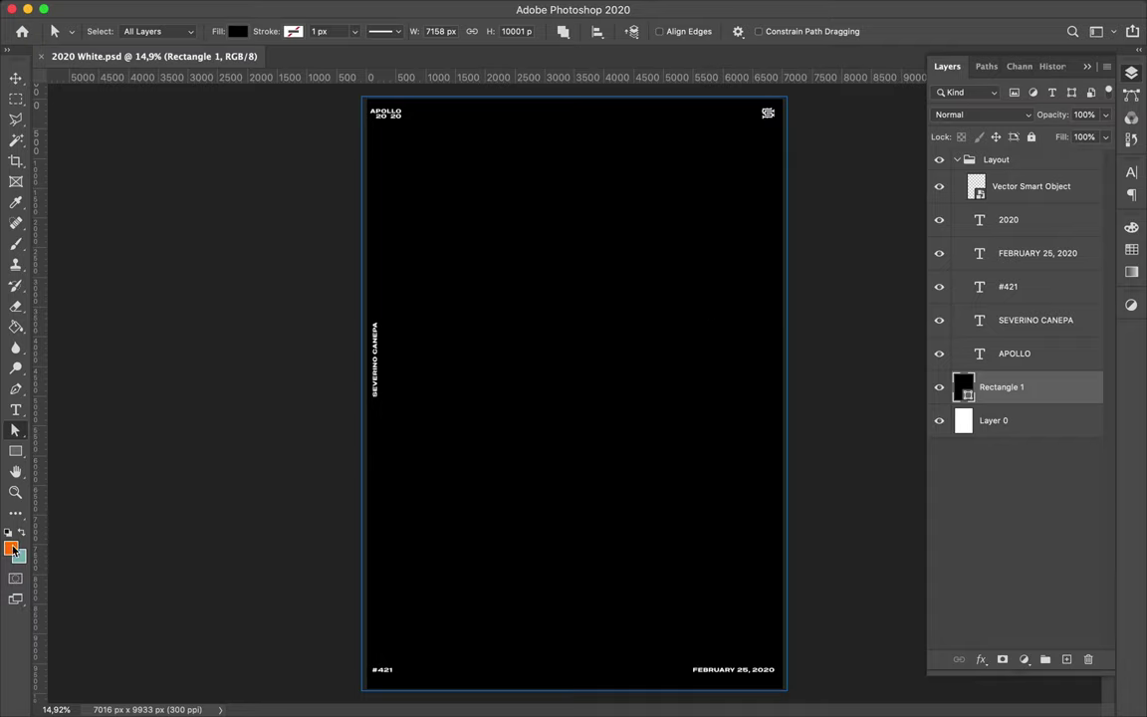
Step: Fill Rectangle 1 with the pink-to-green gradient from the Iridescent presets
{"action": "left_click", "coordinate": [237, 31]}
{"action": "left_click", "coordinate": [200, 62]}
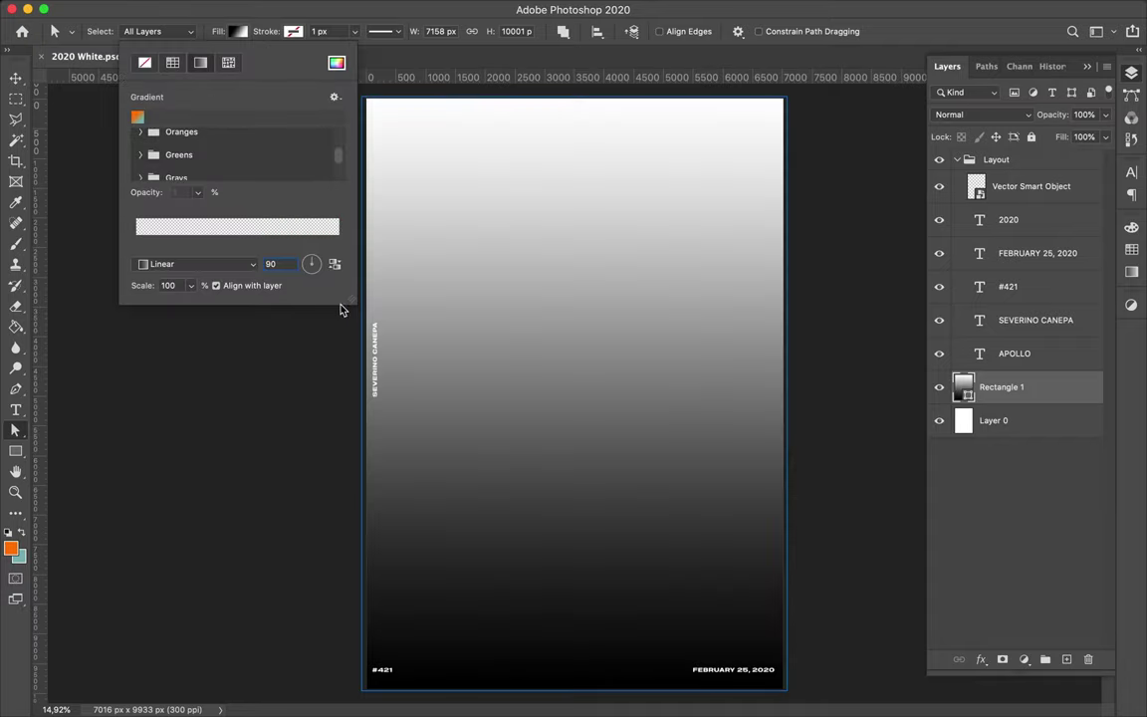
{"action": "scroll", "coordinate": [227, 275], "scroll_direction": "down", "scroll_amount": 3}
{"action": "left_click", "coordinate": [184, 258]}
{"action": "scroll", "coordinate": [254, 254], "scroll_direction": "down", "scroll_amount": 2}
{"action": "left_click", "coordinate": [259, 255]}
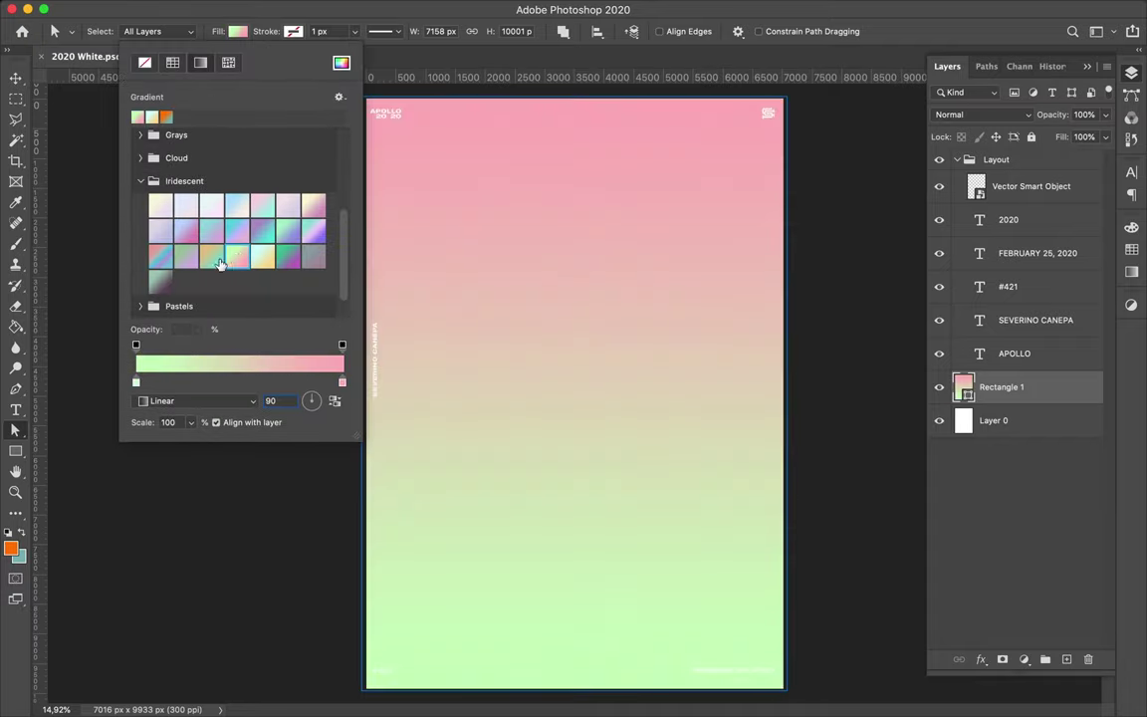
{"action": "key", "text": "Return"}
Step: Select the Ellipse tool from the shape tools
{"action": "key", "text": "v"}
{"action": "key", "text": "t"}
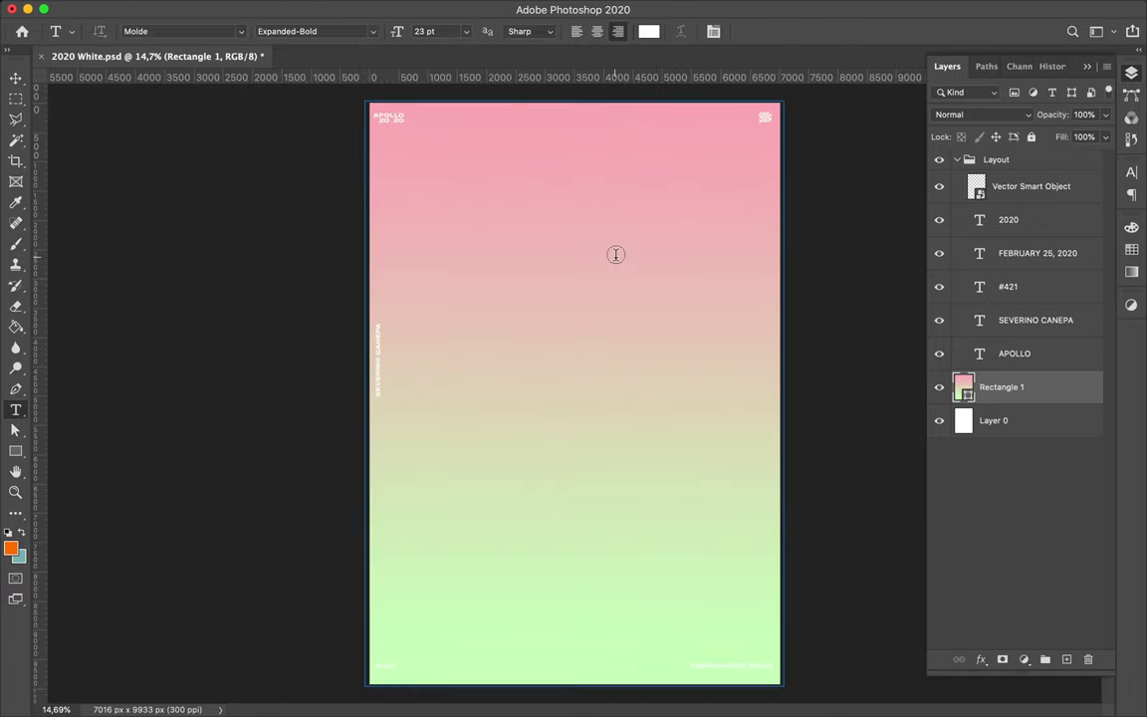
{"action": "right_click", "coordinate": [15, 450]}
{"action": "left_click", "coordinate": [79, 478]}
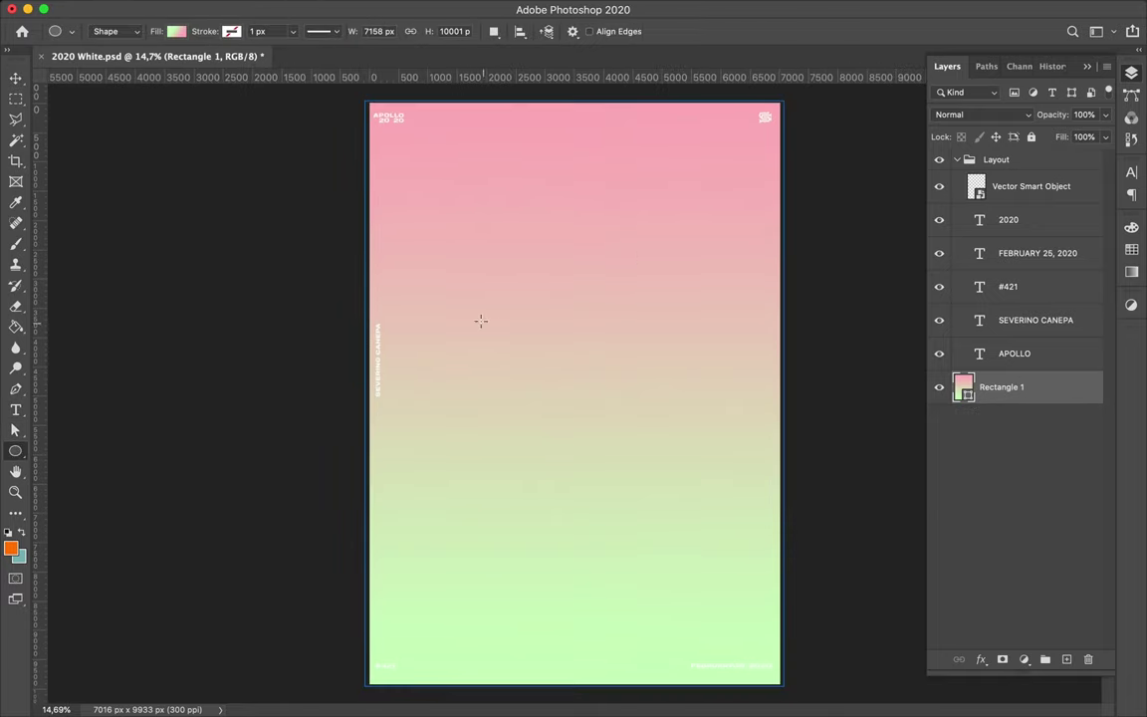
Step: Draw a large circle and centre it vertically on the poster
{"action": "left_click_drag", "start_coordinate": [477, 280], "coordinate": [663, 453]}
{"action": "key", "text": "v"}
{"action": "left_click_drag", "start_coordinate": [567, 379], "coordinate": [671, 491]}
{"action": "left_click", "coordinate": [516, 30]}
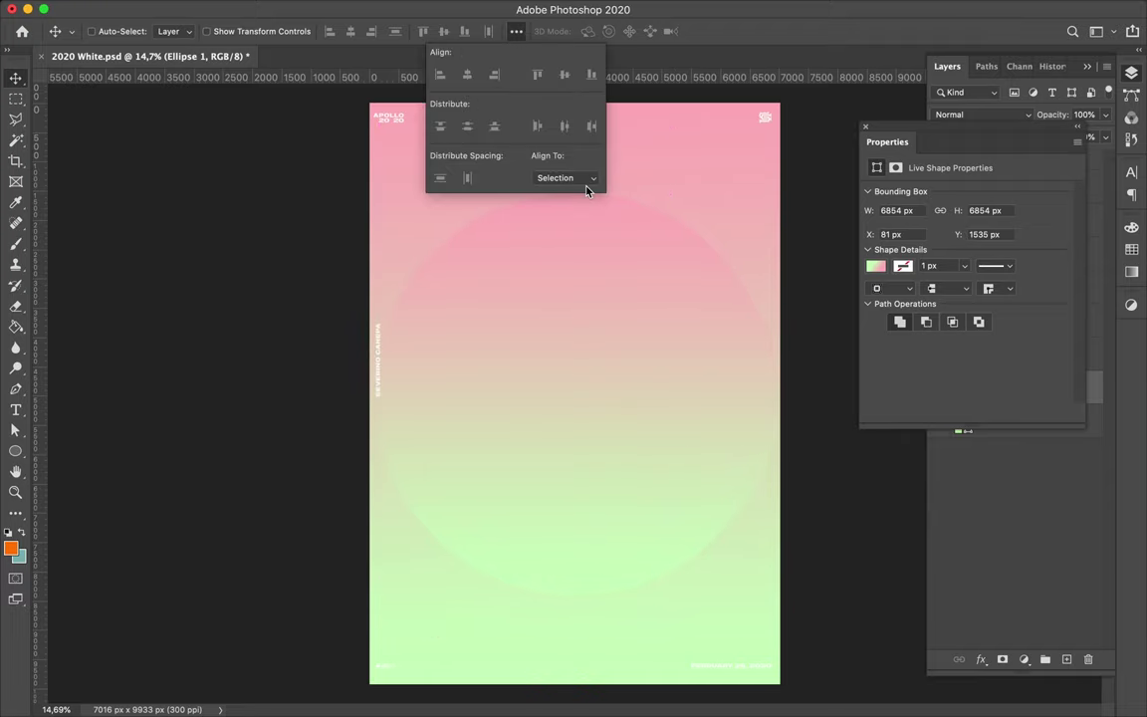
{"action": "left_click", "coordinate": [567, 76]}
Step: Draw a second, larger circle and move it partly off the left edge
{"action": "key", "text": "u"}
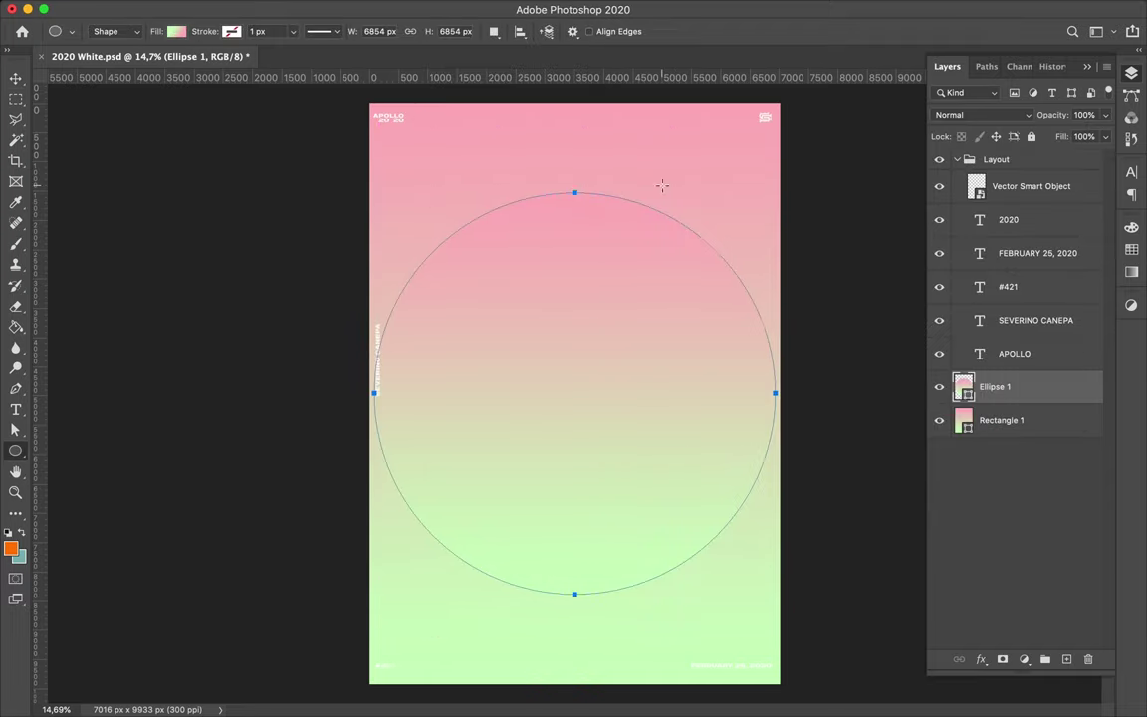
{"action": "left_click_drag", "start_coordinate": [555, 529], "coordinate": [820, 606]}
{"action": "key", "text": "v"}
{"action": "left_click_drag", "start_coordinate": [237, 397], "coordinate": [345, 396]}
Step: Give the second circle a dark grey fill and shift it right
{"action": "key", "text": "a"}
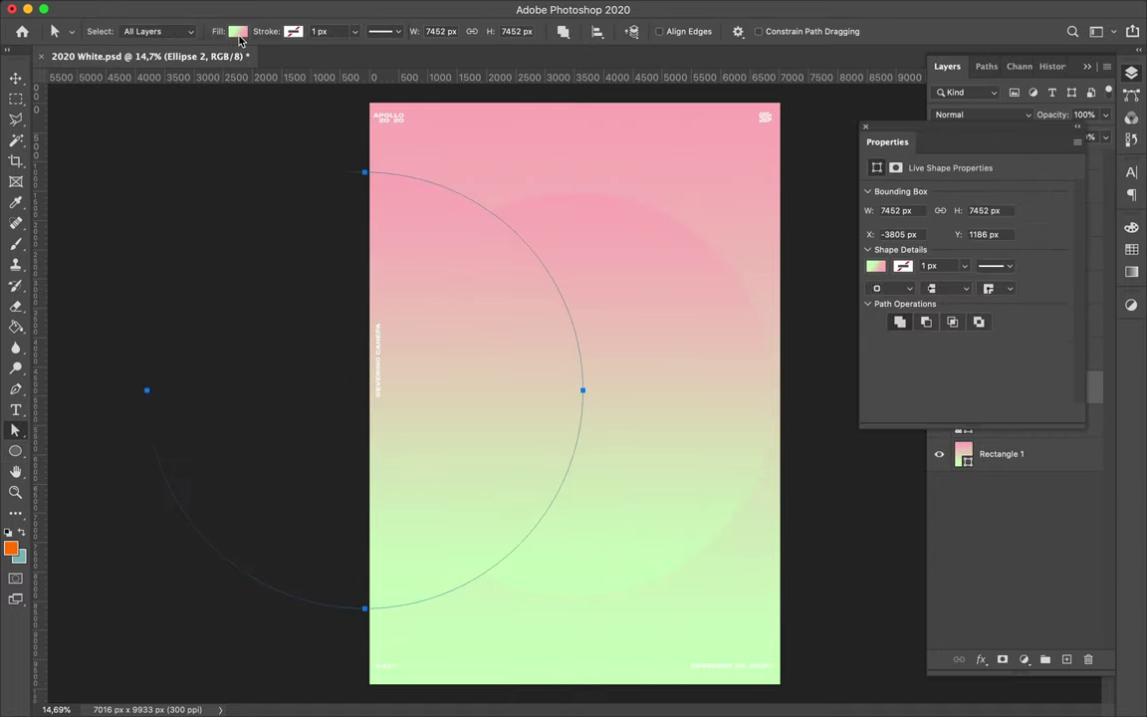
{"action": "left_click", "coordinate": [239, 36]}
{"action": "left_click", "coordinate": [137, 160]}
{"action": "left_click", "coordinate": [307, 179]}
{"action": "key", "text": "v"}
{"action": "left_click_drag", "start_coordinate": [409, 248], "coordinate": [584, 258]}
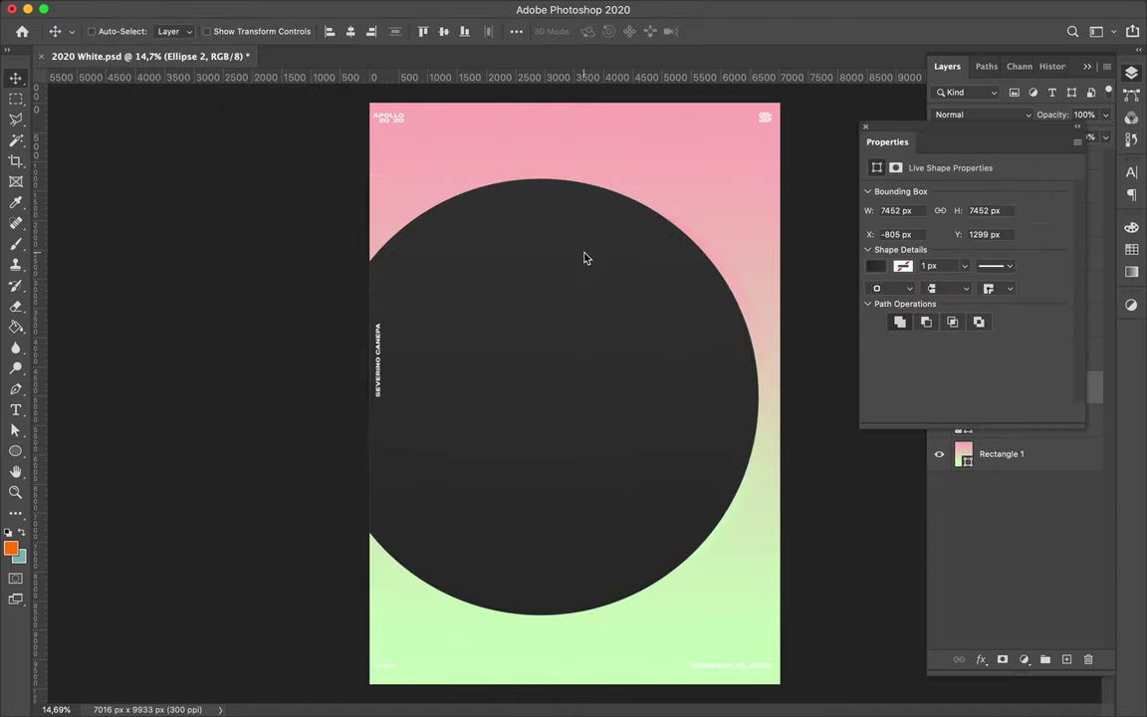
Step: Switch the dark circle to a dark grey gradient, place it half off the left edge, and duplicate it
{"action": "key", "text": "a"}
{"action": "left_click", "coordinate": [236, 31]}
{"action": "left_click", "coordinate": [197, 62]}
{"action": "left_click", "coordinate": [332, 400]}
{"action": "key", "text": "Escape"}
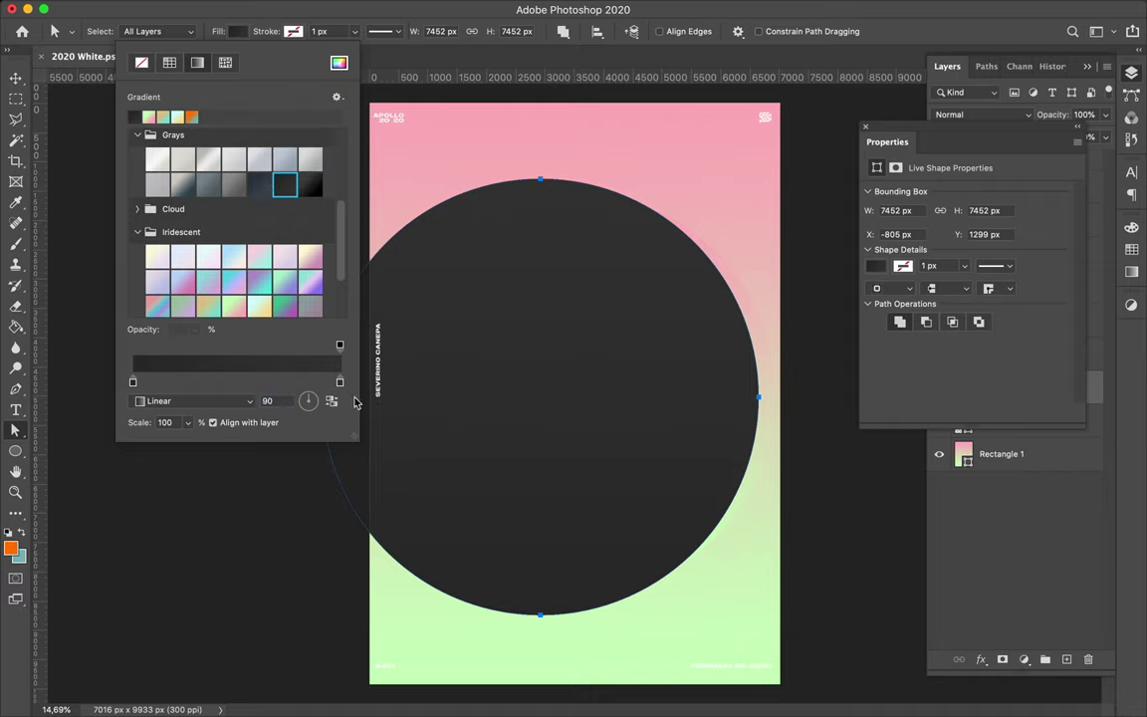
{"action": "double_click", "coordinate": [134, 382]}
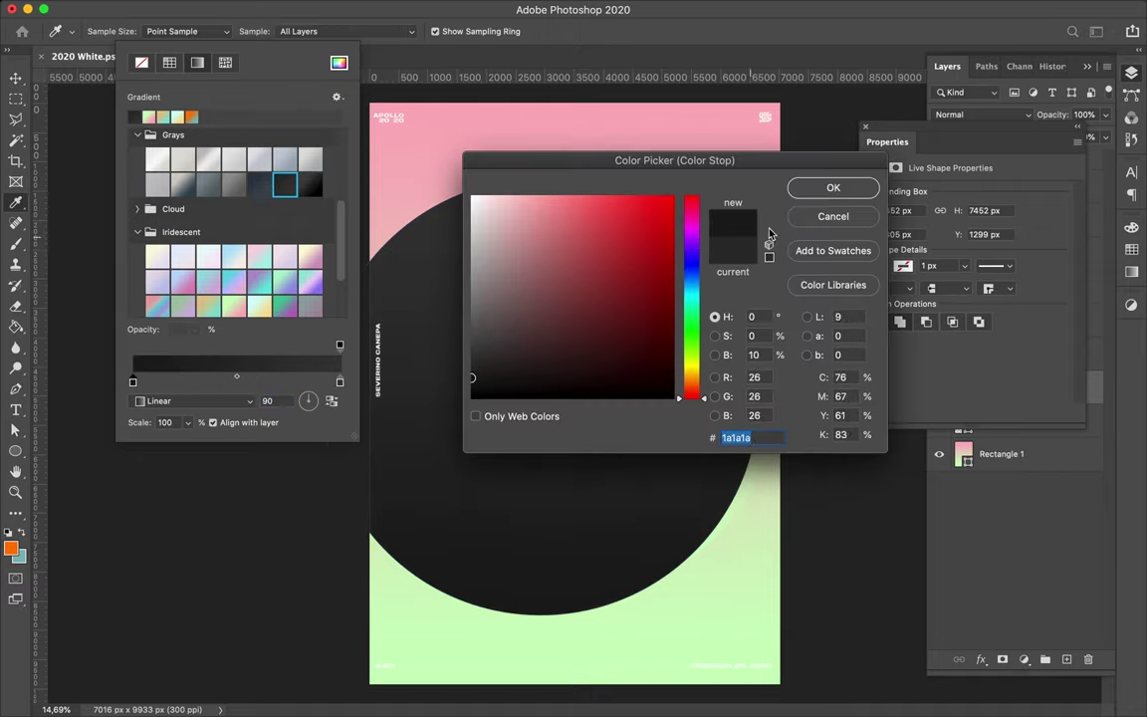
{"action": "key", "text": "Return"}
{"action": "key", "text": "v"}
{"action": "left_click_drag", "start_coordinate": [737, 328], "coordinate": [575, 328]}
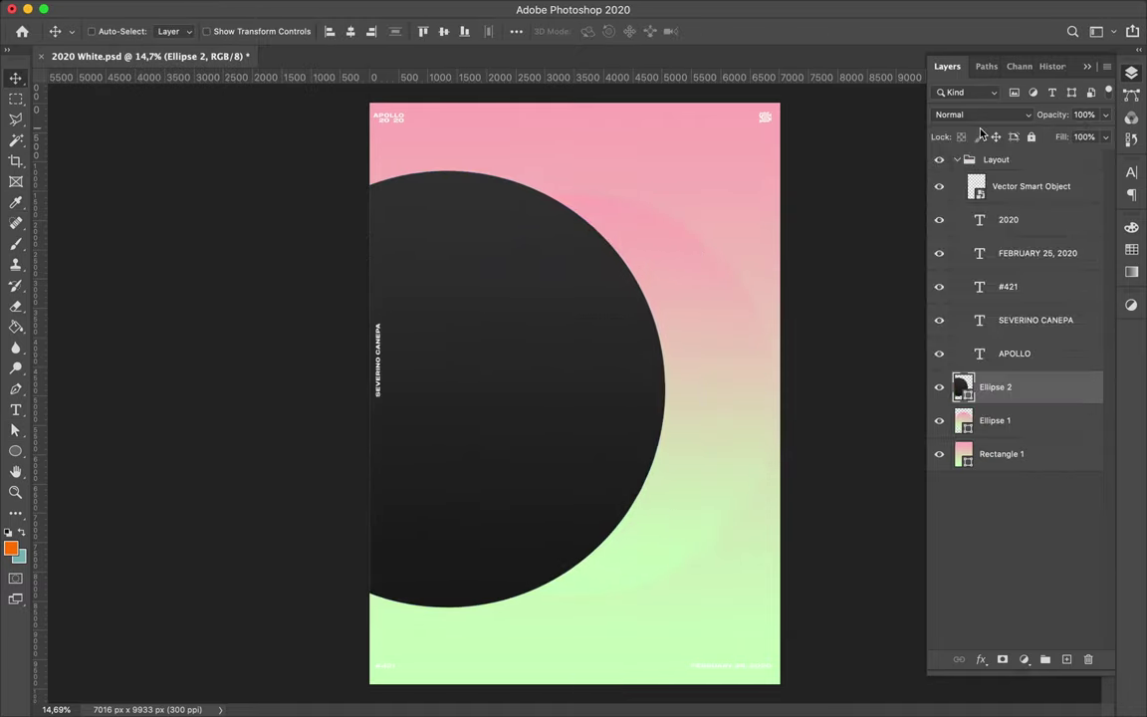
{"action": "left_click_drag", "start_coordinate": [1057, 408], "coordinate": [1055, 406]}
Step: Blur the dark circle copy with a 271 px Gaussian Blur and set it to Linear Light
{"action": "left_click", "coordinate": [372, 8]}
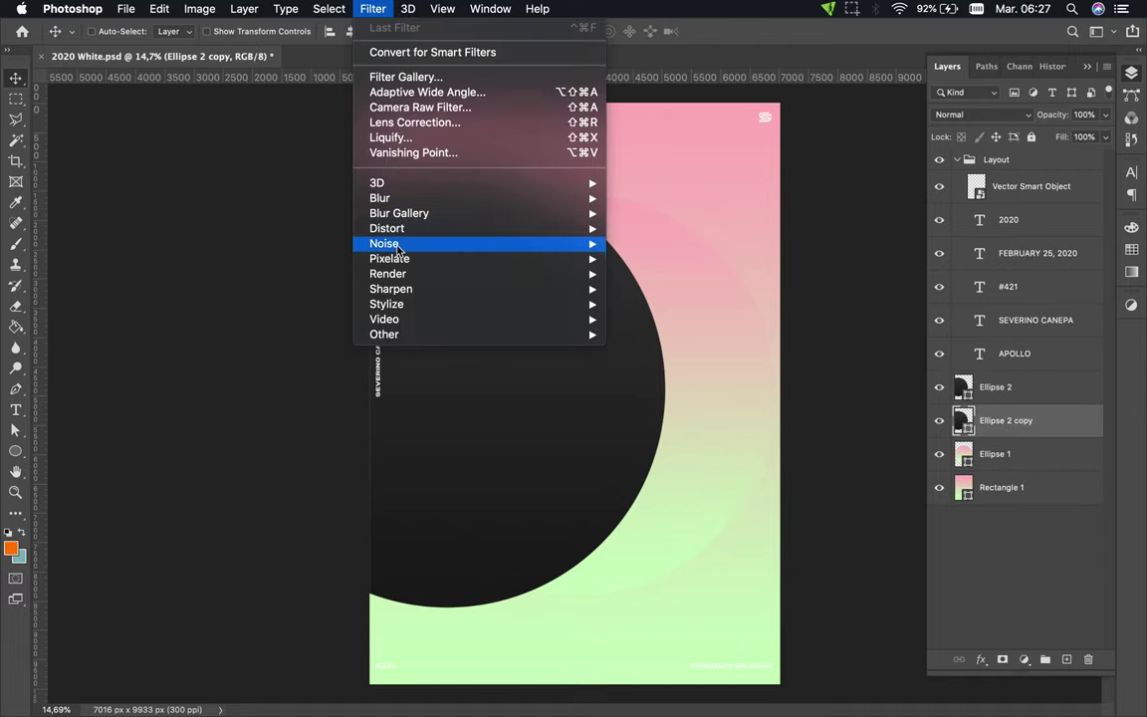
{"action": "left_click", "coordinate": [669, 258]}
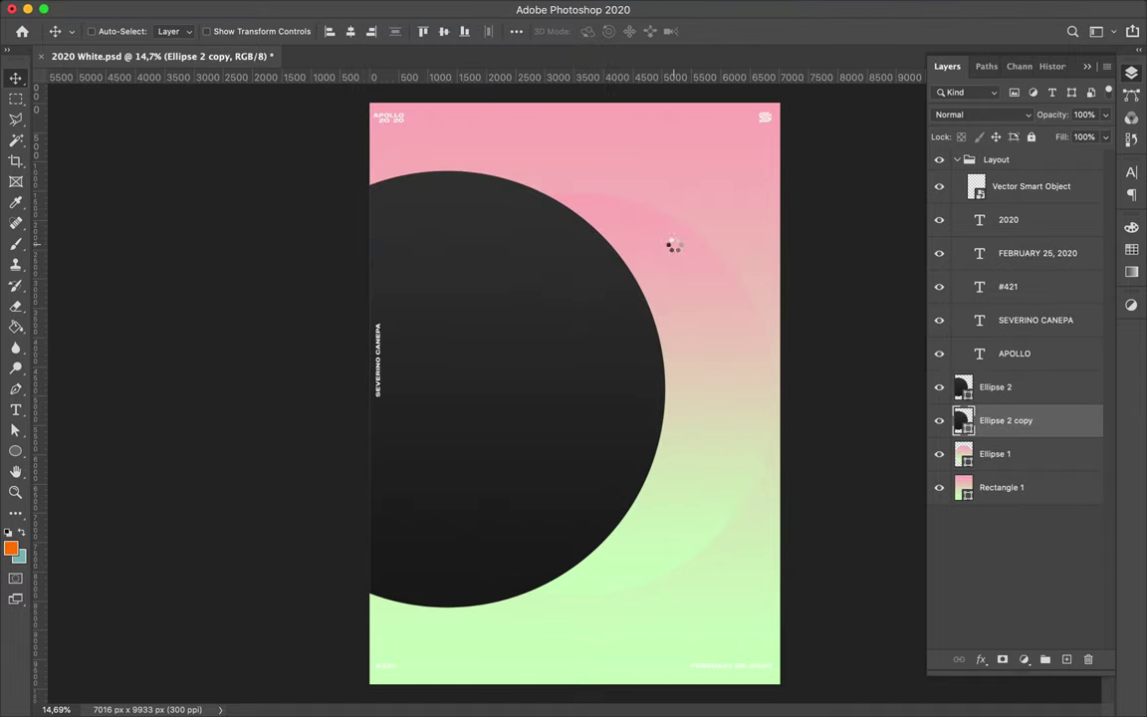
{"action": "mouse_move", "coordinate": [135, 254]}
{"action": "left_mouse_down"}
{"action": "mouse_move", "coordinate": [117, 251]}
{"action": "mouse_move", "coordinate": [140, 250]}
{"action": "left_mouse_up"}
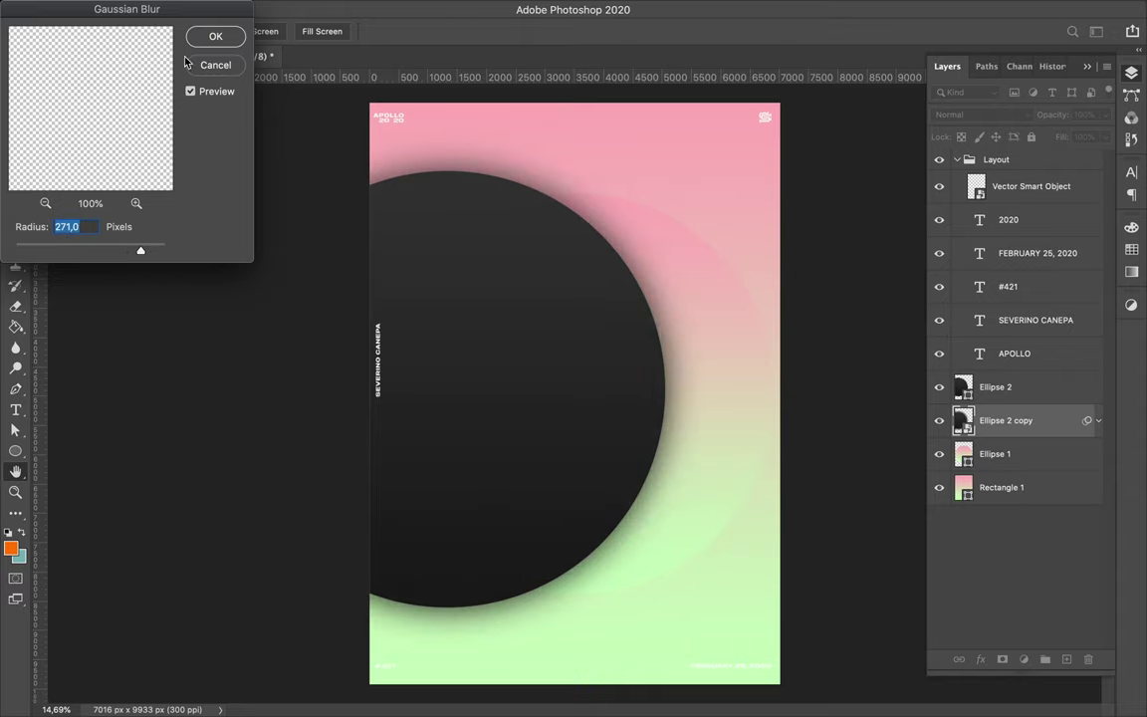
{"action": "left_click", "coordinate": [200, 37]}
{"action": "left_click", "coordinate": [1000, 114]}
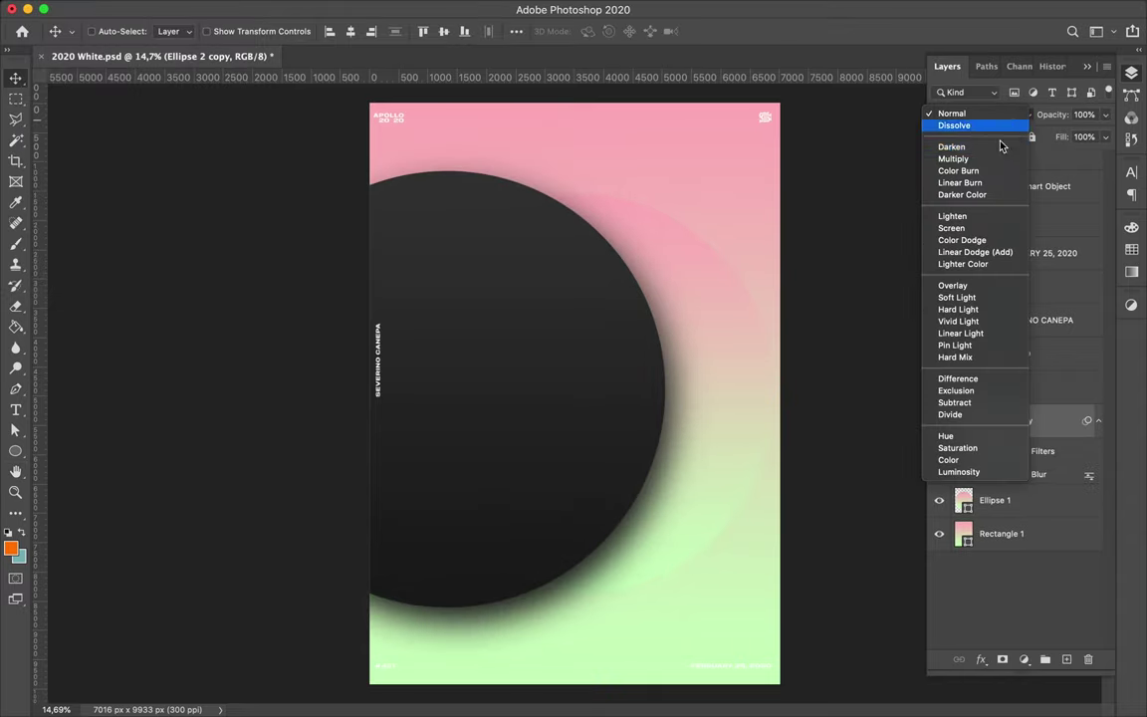
{"action": "left_click", "coordinate": [983, 342]}
Step: Enlarge both dark circles together and move them slightly left
{"action": "left_click_drag", "start_coordinate": [660, 501], "coordinate": [657, 495]}
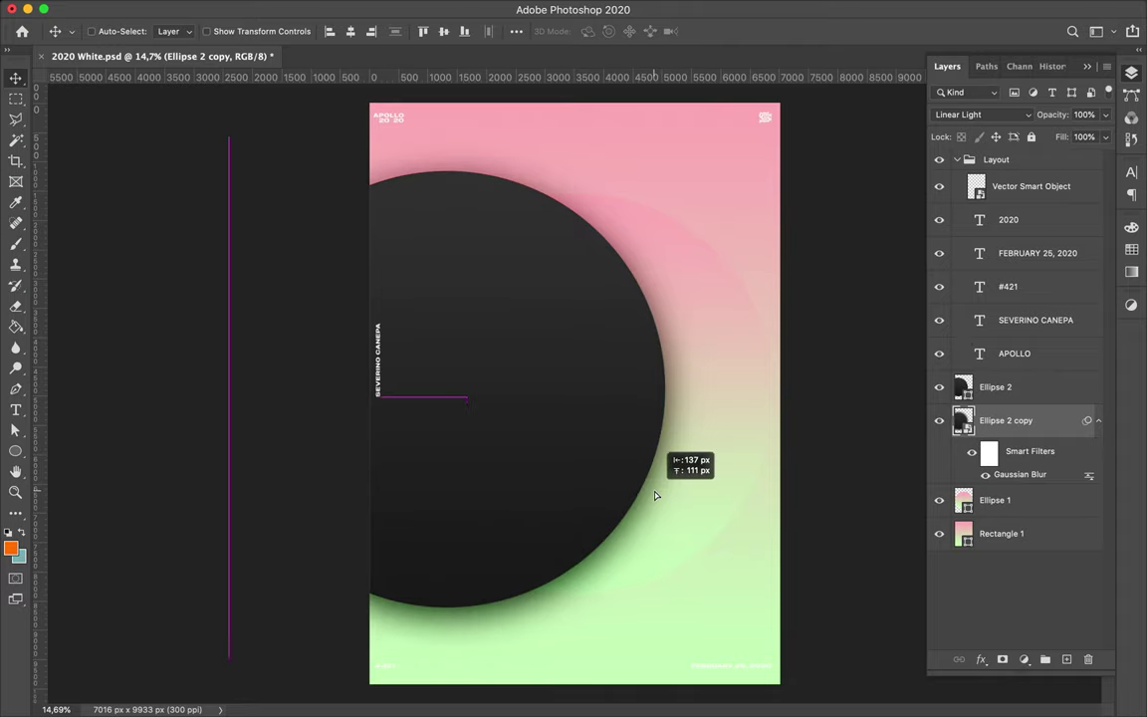
{"action": "left_click", "coordinate": [1052, 389], "text": "shift"}
{"action": "key", "text": "ctrl+t"}
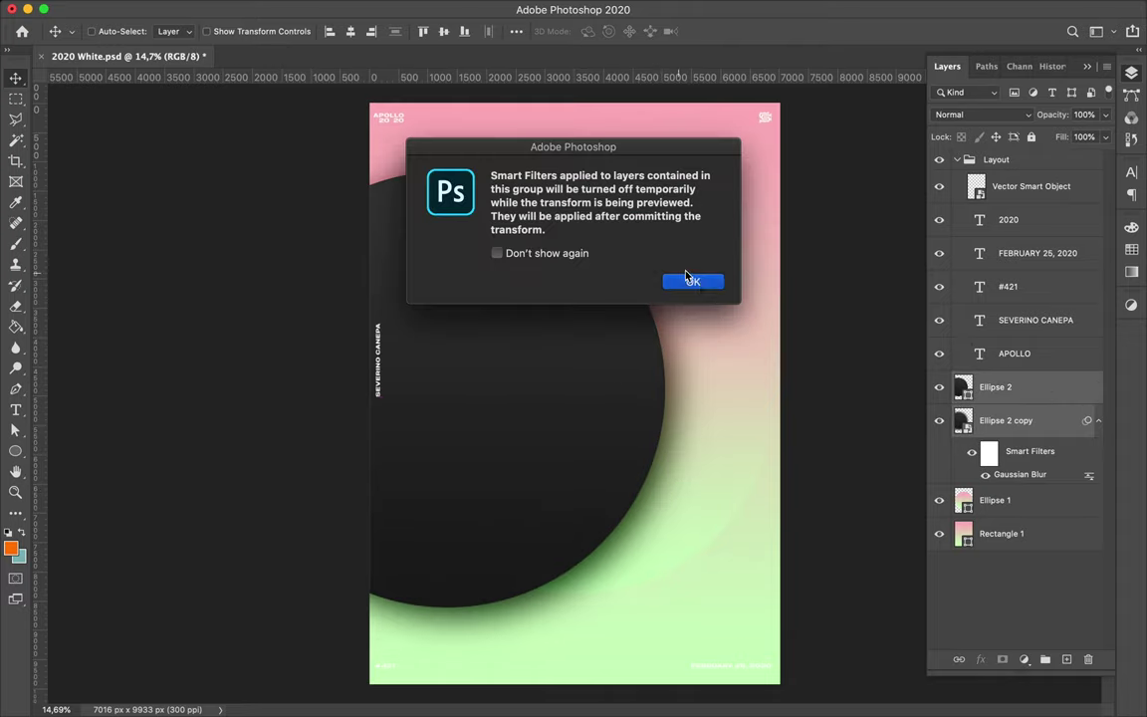
{"action": "left_click", "coordinate": [691, 280]}
{"action": "key", "text": "Return"}
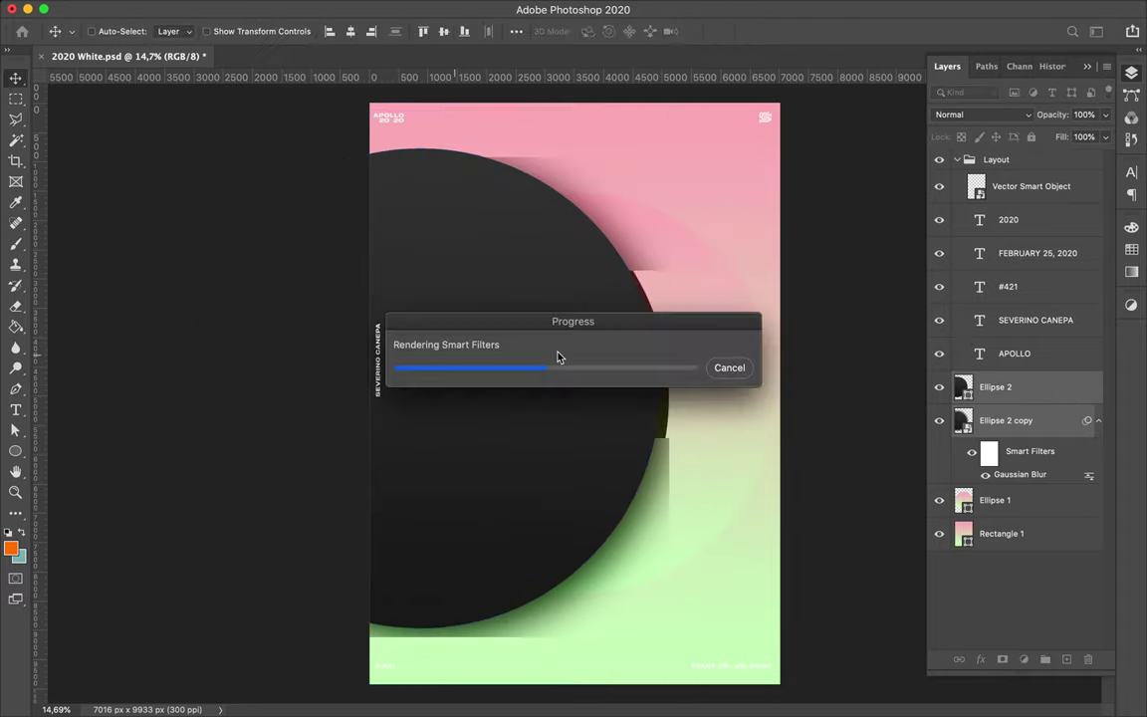
{"action": "left_click_drag", "start_coordinate": [557, 357], "coordinate": [535, 360]}
Step: Duplicate the gradient circle Ellipse 1
{"action": "left_click", "coordinate": [711, 294], "text": "ctrl"}
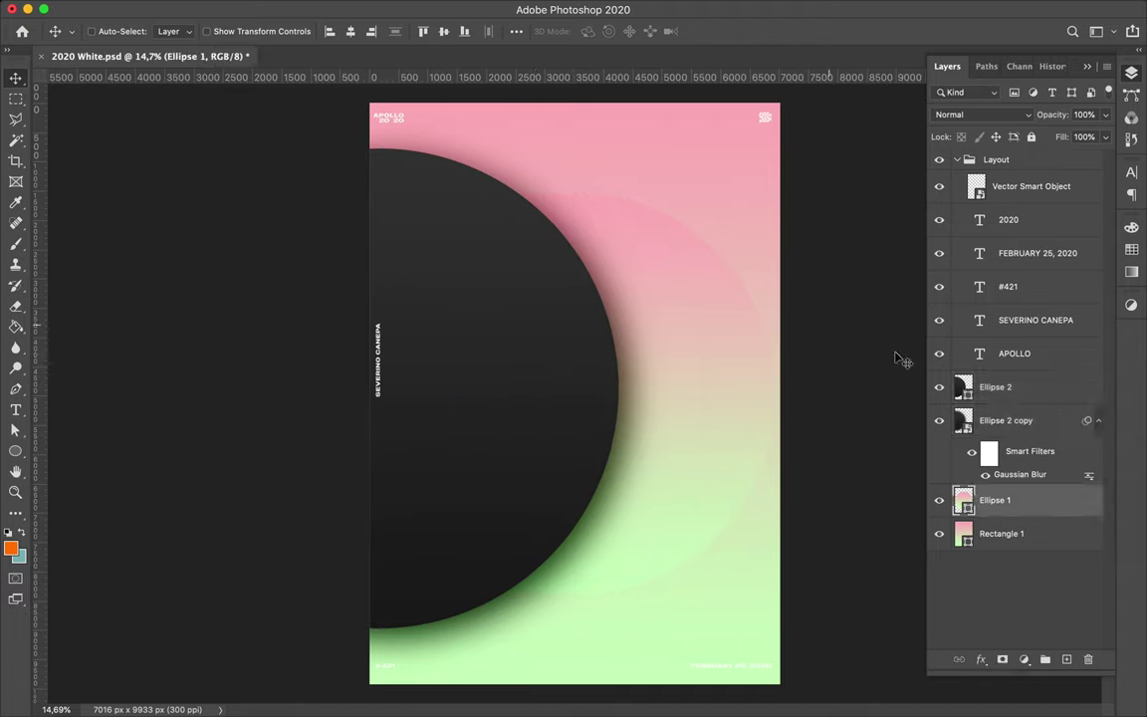
{"action": "key", "text": "ctrl+j"}
{"action": "left_click", "coordinate": [372, 9]}
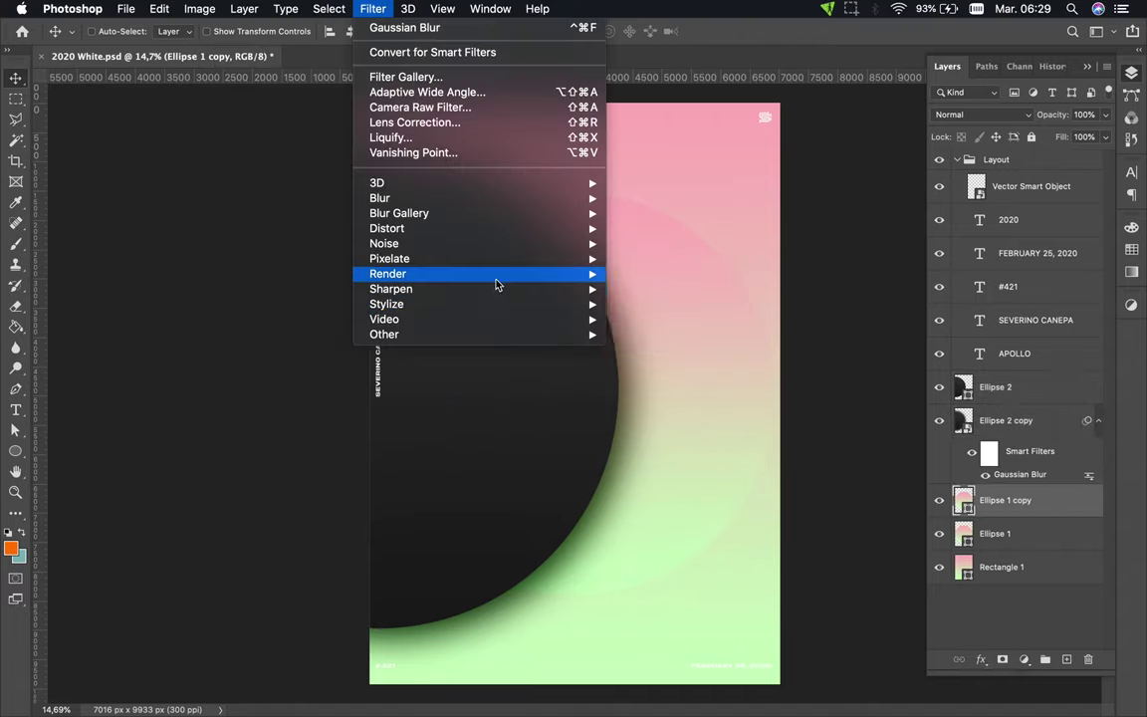
Step: Mosaic the gradient copy at cell size 110, stack it above Ellipse 2 in Hard Light, slide mostly off left
{"action": "left_click", "coordinate": [637, 345]}
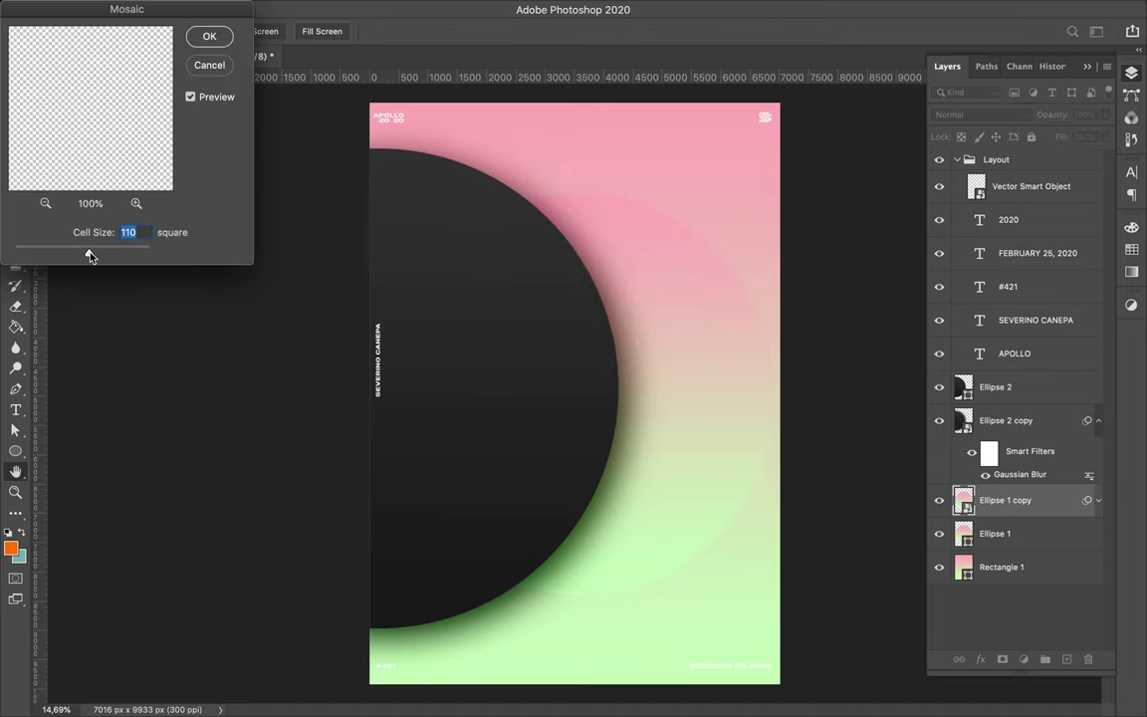
{"action": "left_click", "coordinate": [209, 36]}
{"action": "left_click_drag", "start_coordinate": [1005, 500], "coordinate": [971, 378]}
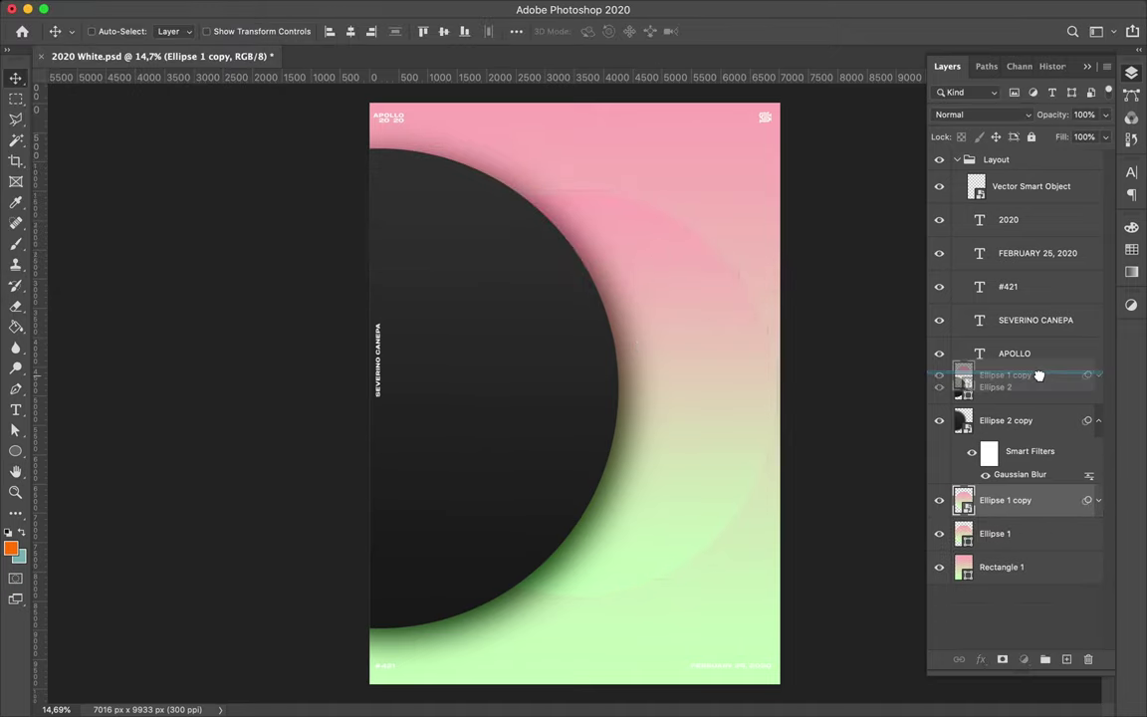
{"action": "left_click_drag", "start_coordinate": [720, 386], "coordinate": [542, 356]}
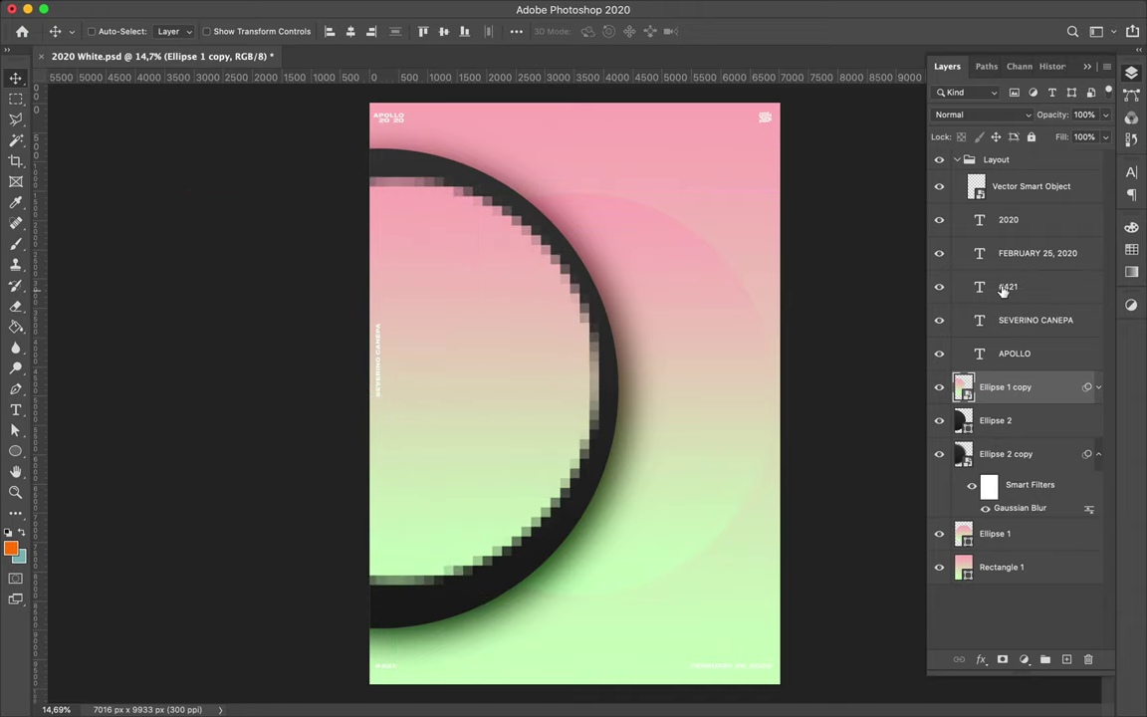
{"action": "left_click", "coordinate": [1020, 116]}
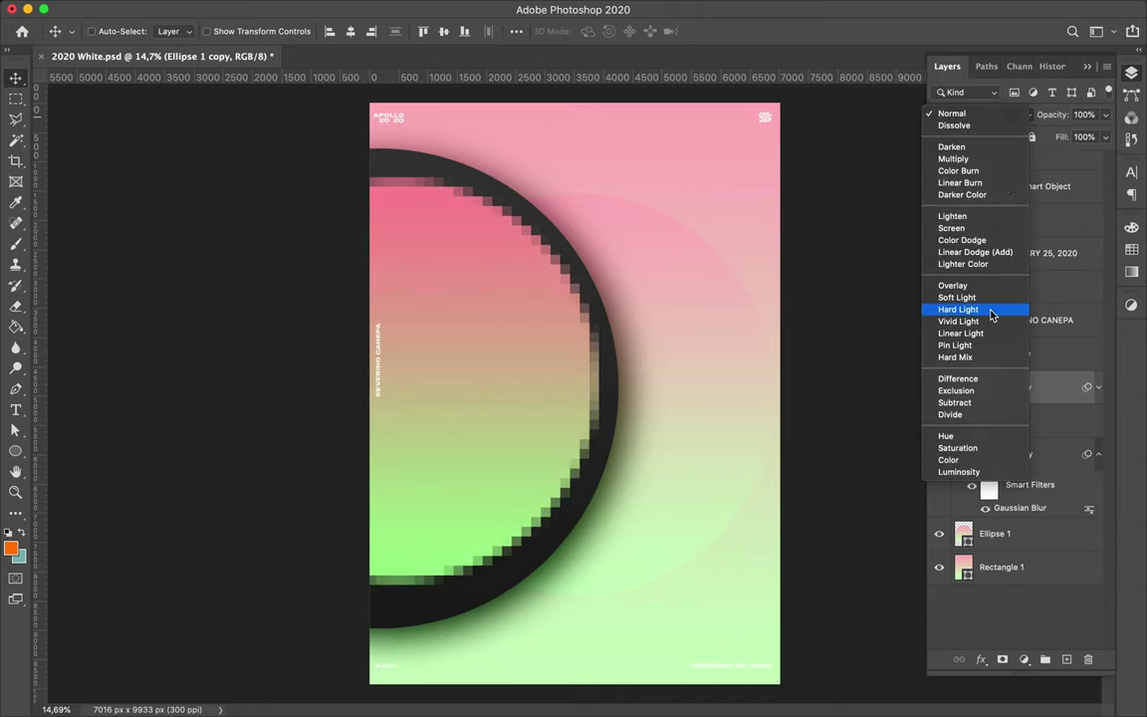
{"action": "left_click", "coordinate": [995, 308]}
{"action": "left_click_drag", "start_coordinate": [806, 339], "coordinate": [410, 352]}
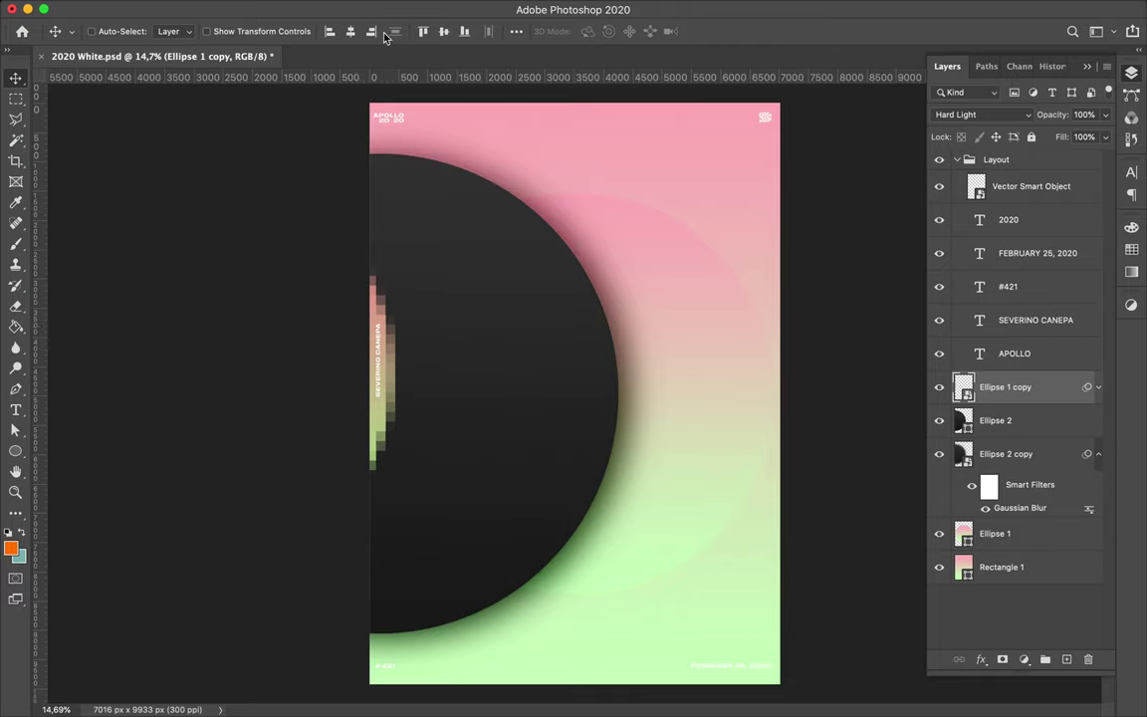
Step: Add the stacked ABSTRACT text (AB ST RA CT) on the dark circle
{"action": "key", "text": "t"}
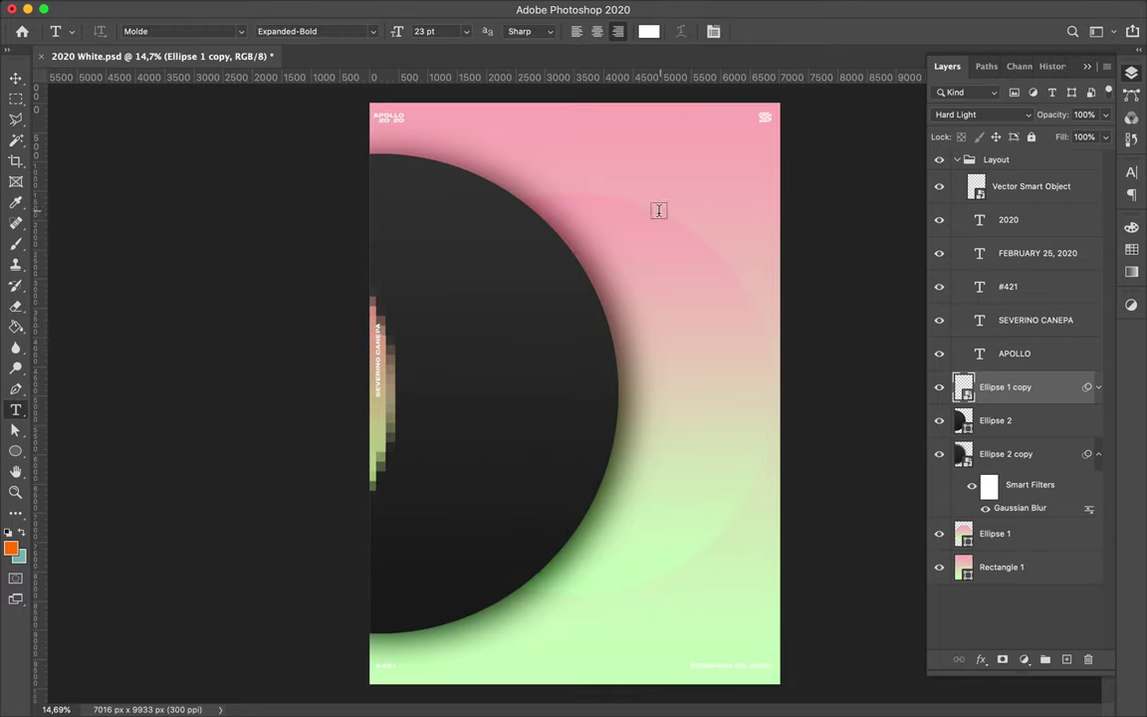
{"action": "left_click", "coordinate": [474, 316]}
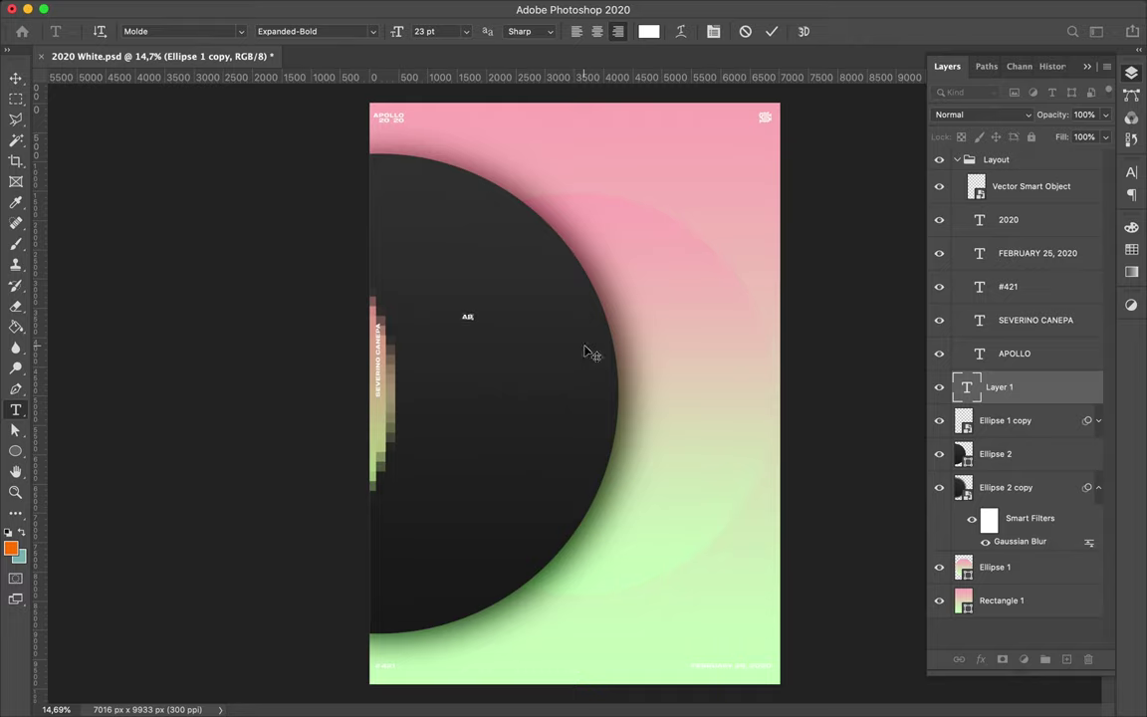
{"action": "type", "text": "ST RA CT"}
{"action": "key", "text": "ctrl+Return"}
Step: Set the text to 333 pt with 330 pt leading and move it slightly higher
{"action": "left_click", "coordinate": [1131, 171]}
{"action": "left_click", "coordinate": [1017, 166]}
{"action": "left_click", "coordinate": [961, 166]}
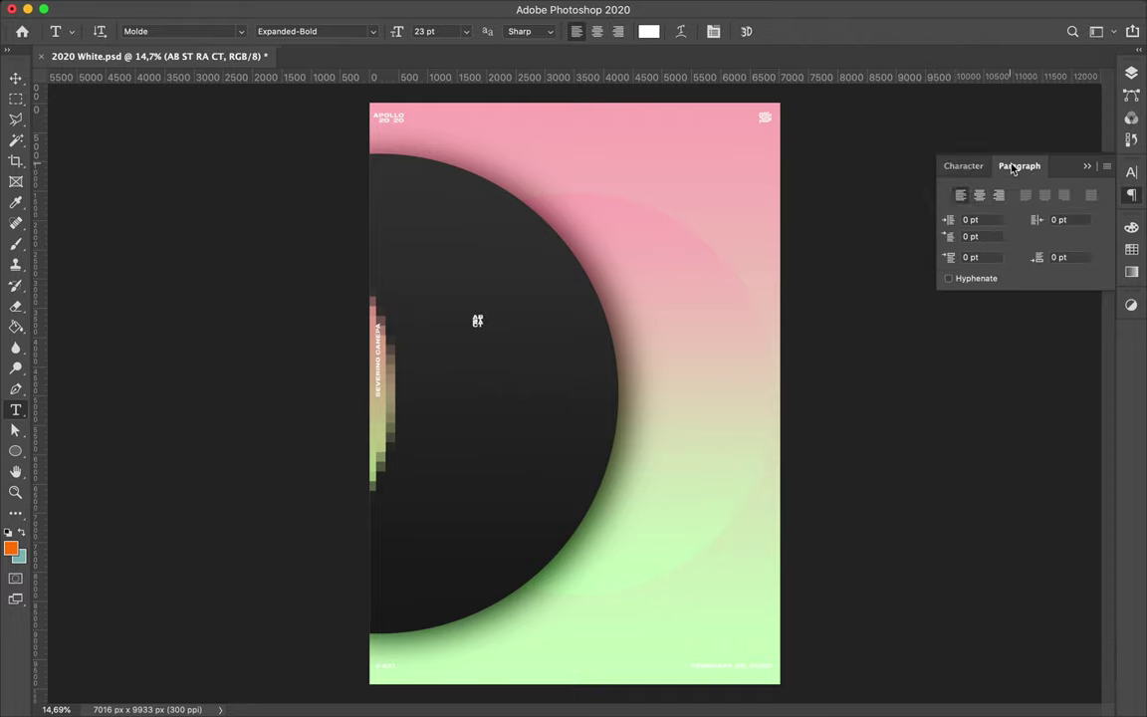
{"action": "type", "text": "333"}
{"action": "key", "text": "Return"}
{"action": "left_click", "coordinate": [1065, 215]}
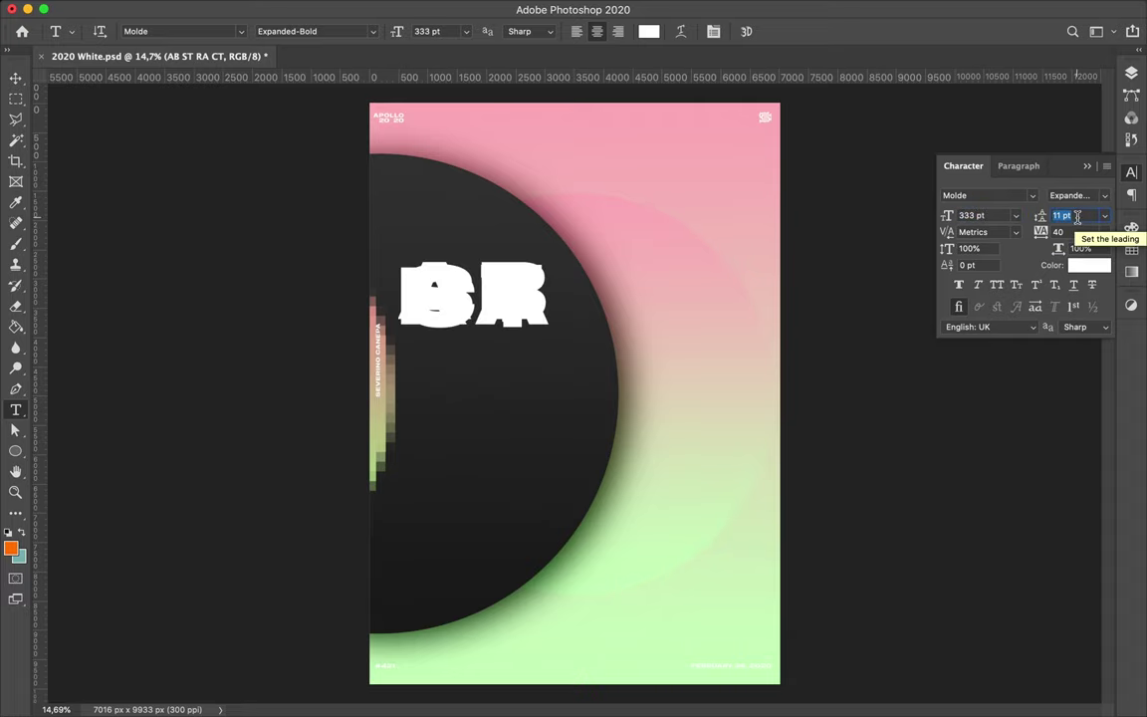
{"action": "type", "text": "330"}
{"action": "key", "text": "Return"}
{"action": "key", "text": "v"}
{"action": "left_click_drag", "start_coordinate": [520, 378], "coordinate": [512, 362]}
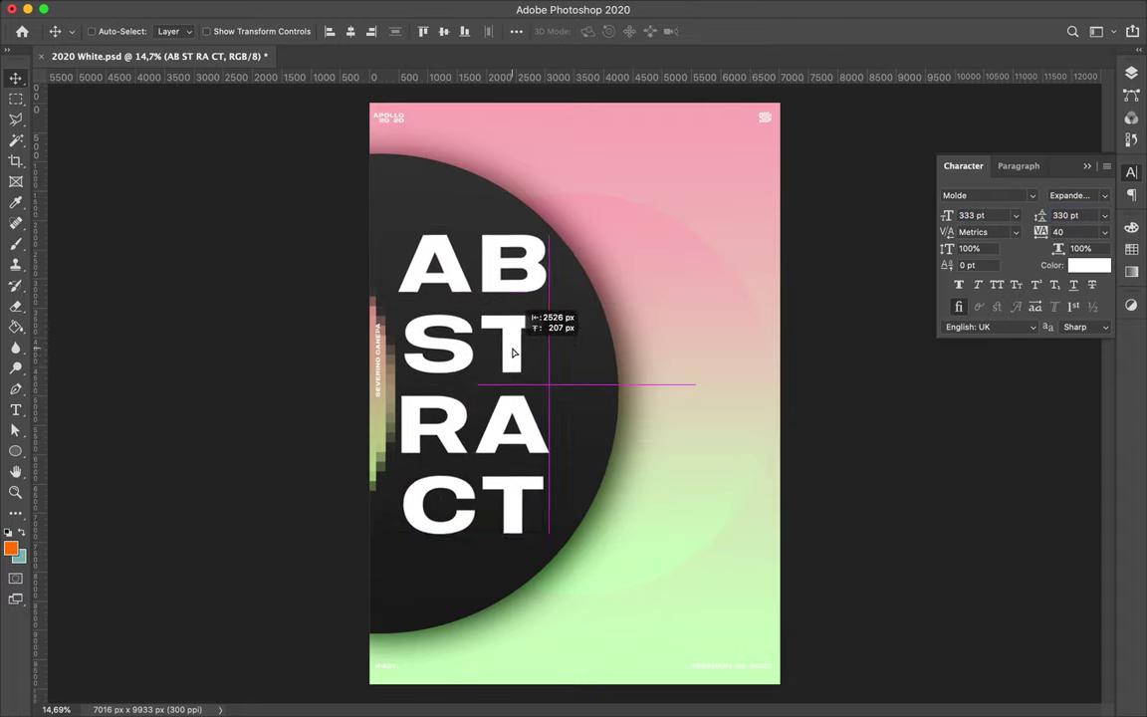
{"action": "left_click", "coordinate": [1036, 197]}
Step: Preview fonts such as Bodoni URW Extra Wide on ABSTRACT, then apply Core Magic Wand1
{"action": "scroll", "coordinate": [895, 448], "scroll_direction": "up", "scroll_amount": 10}
{"action": "scroll", "coordinate": [876, 455], "scroll_direction": "down", "scroll_amount": 5}
{"action": "scroll", "coordinate": [976, 513], "scroll_direction": "down", "scroll_amount": 5}
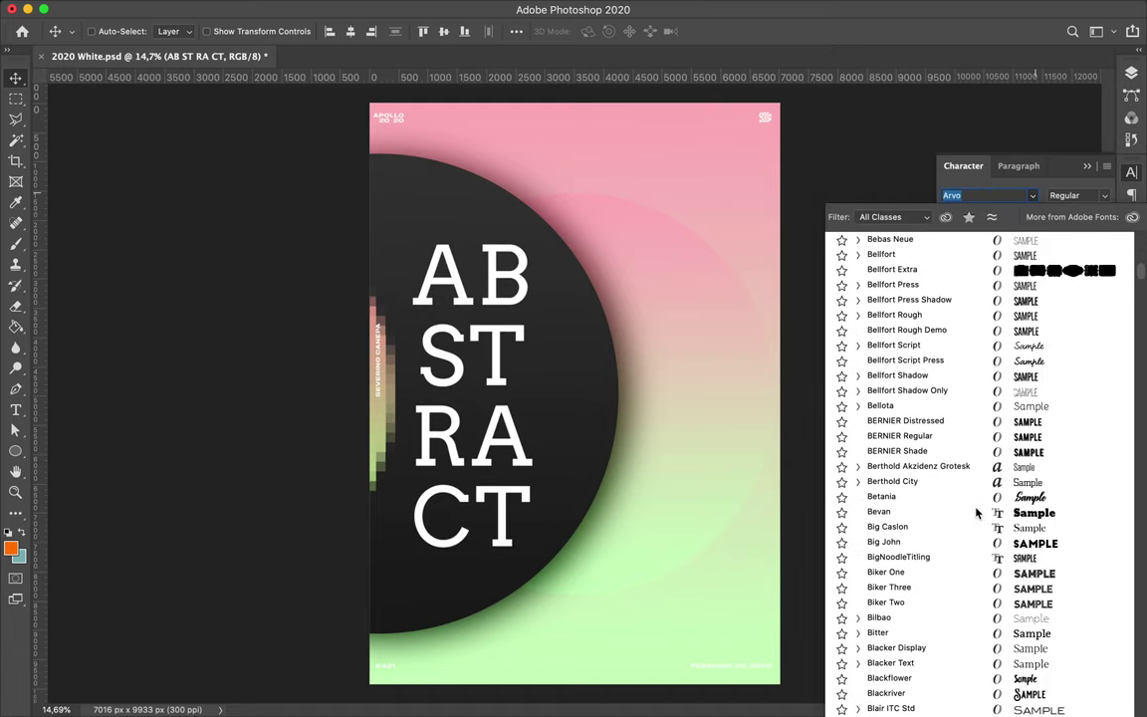
{"action": "scroll", "coordinate": [977, 512], "scroll_direction": "down", "scroll_amount": 5}
{"action": "key", "text": "Down"}
{"action": "key", "text": "Down"}
{"action": "key", "text": "Down"}
{"action": "key", "text": "Down"}
{"action": "key", "text": "Up"}
{"action": "scroll", "coordinate": [979, 532], "scroll_direction": "down", "scroll_amount": 5}
{"action": "scroll", "coordinate": [979, 537], "scroll_direction": "down", "scroll_amount": 5}
{"action": "scroll", "coordinate": [981, 541], "scroll_direction": "down", "scroll_amount": 5}
{"action": "scroll", "coordinate": [980, 542], "scroll_direction": "down", "scroll_amount": 5}
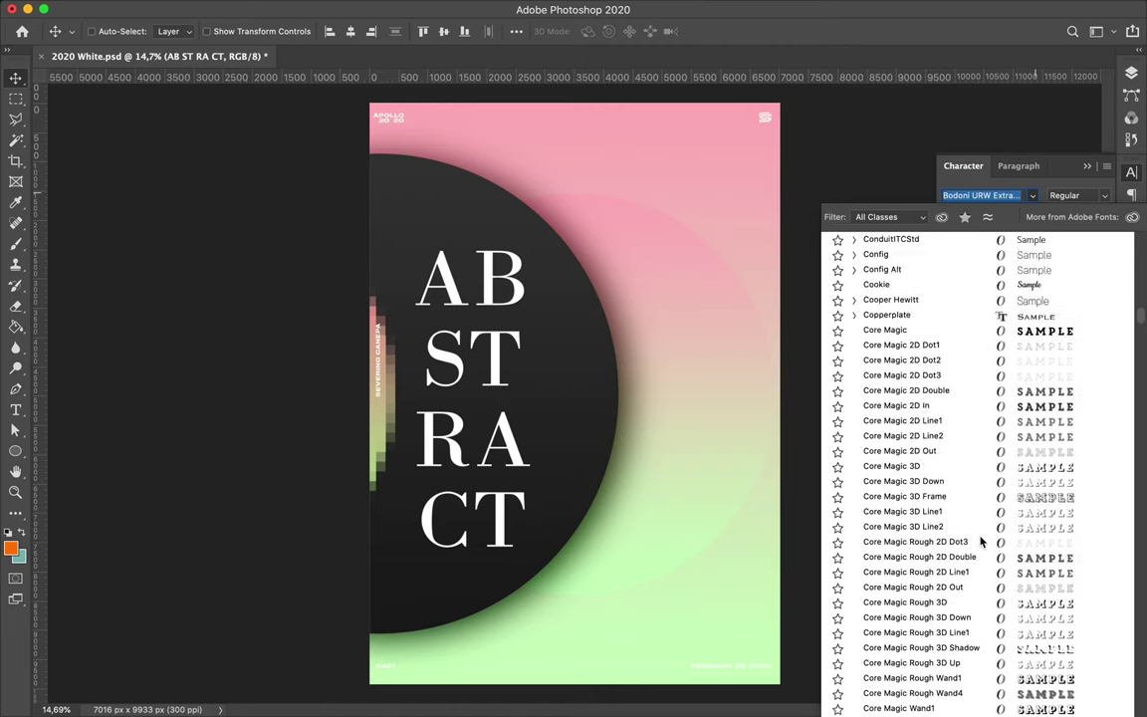
{"action": "scroll", "coordinate": [980, 546], "scroll_direction": "down", "scroll_amount": 2}
{"action": "scroll", "coordinate": [970, 567], "scroll_direction": "down", "scroll_amount": 3}
{"action": "scroll", "coordinate": [962, 584], "scroll_direction": "down", "scroll_amount": 2}
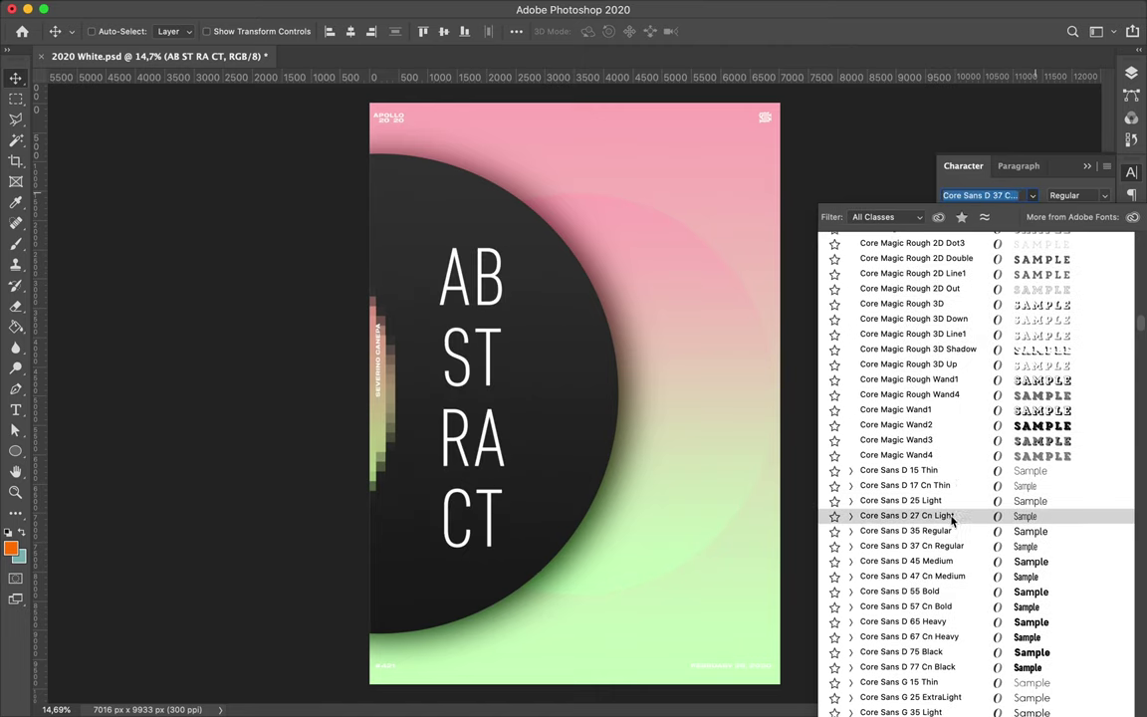
{"action": "left_click", "coordinate": [941, 409]}
Step: Resize ABSTRACT to 240 pt, adjust its line spacing, and nudge it right and up
{"action": "left_click", "coordinate": [995, 215]}
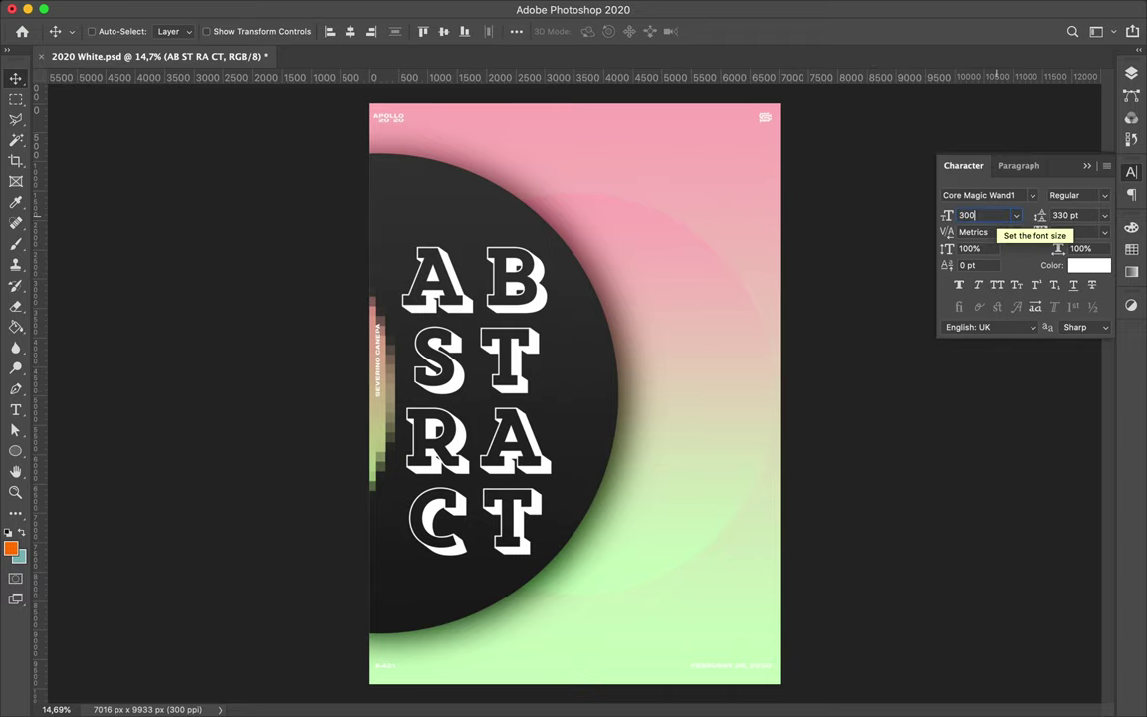
{"action": "key", "text": "Return"}
{"action": "type", "text": "240"}
{"action": "key", "text": "Return"}
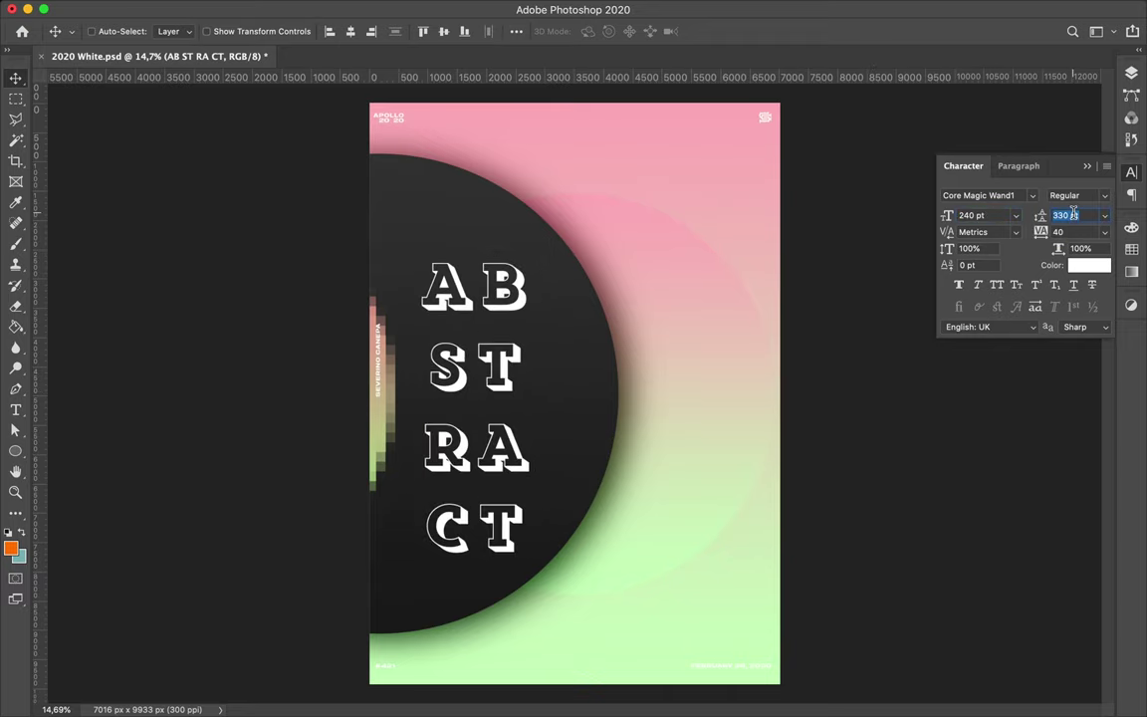
{"action": "type", "text": "40"}
{"action": "key", "text": "Return"}
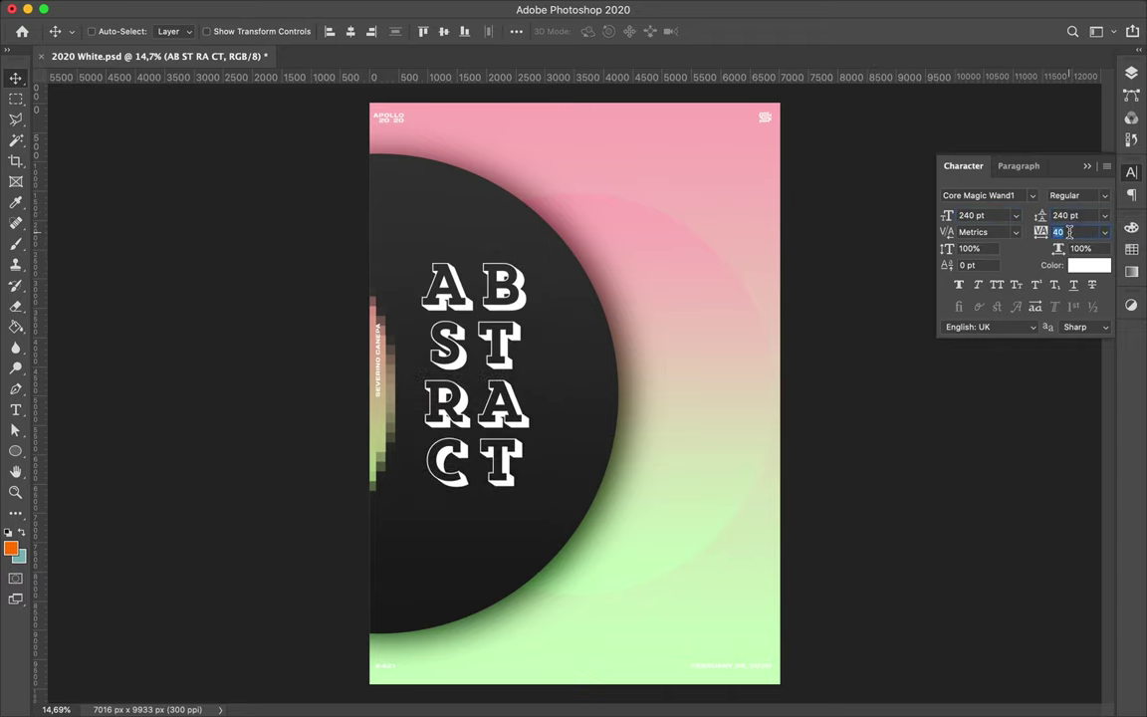
{"action": "scroll", "coordinate": [1069, 232], "scroll_direction": "up", "scroll_amount": 5}
{"action": "scroll", "coordinate": [1069, 232], "scroll_direction": "down", "scroll_amount": 3}
{"action": "scroll", "coordinate": [1069, 232], "scroll_direction": "down", "scroll_amount": 2}
{"action": "left_click", "coordinate": [1072, 216]}
{"action": "scroll", "coordinate": [1072, 219], "scroll_direction": "up", "scroll_amount": 4}
{"action": "left_click_drag", "start_coordinate": [551, 287], "coordinate": [557, 280]}
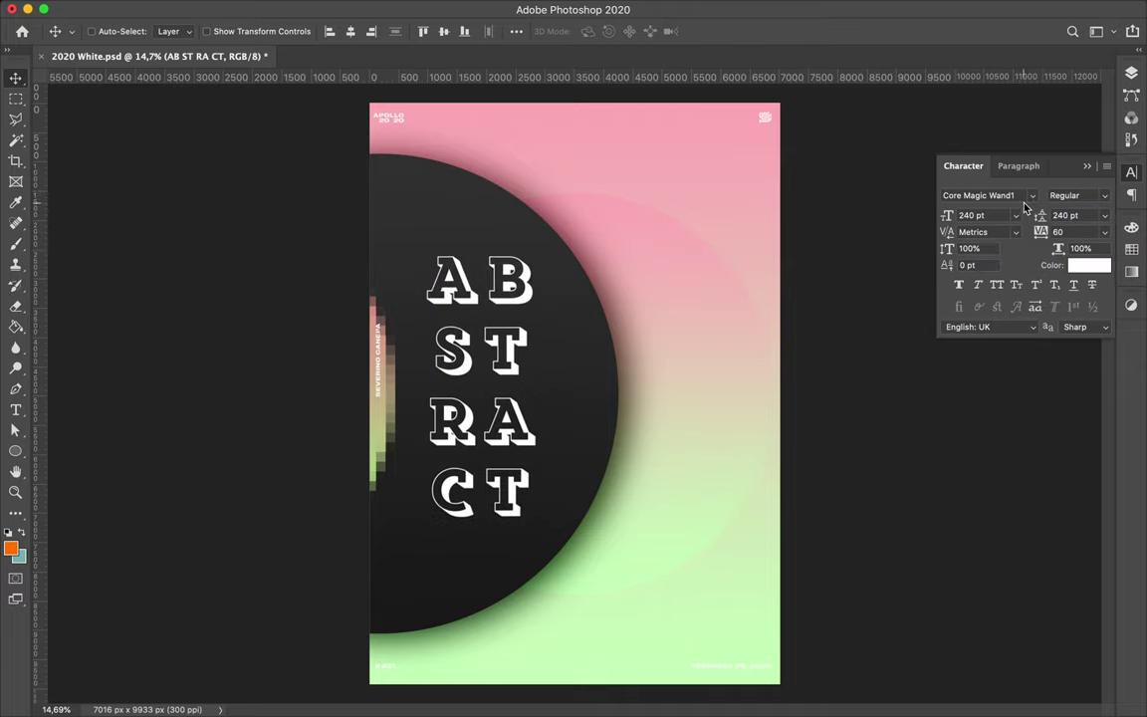
Step: Change the ABSTRACT font to Ridley Grotesk Thin and reposition it within the circle
{"action": "left_click", "coordinate": [1031, 195]}
{"action": "scroll", "coordinate": [995, 418], "scroll_direction": "down", "scroll_amount": 15}
{"action": "scroll", "coordinate": [1008, 506], "scroll_direction": "down", "scroll_amount": 5}
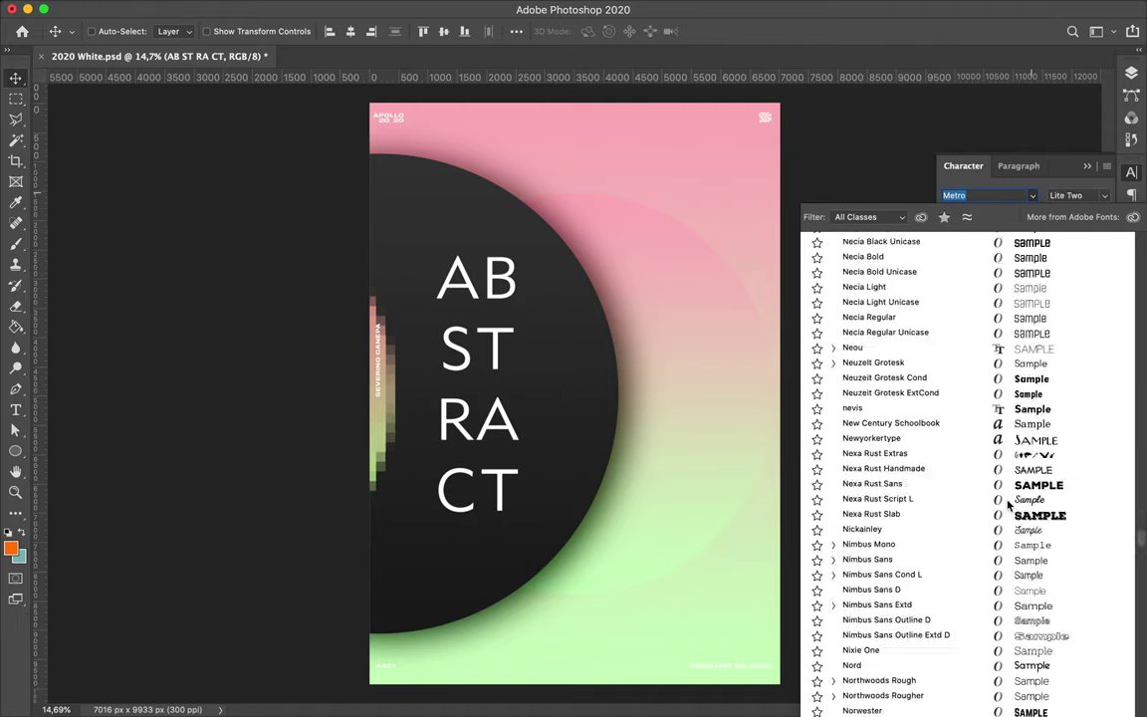
{"action": "scroll", "coordinate": [1007, 505], "scroll_direction": "down", "scroll_amount": 5}
{"action": "scroll", "coordinate": [956, 458], "scroll_direction": "down", "scroll_amount": 10}
{"action": "scroll", "coordinate": [961, 537], "scroll_direction": "down", "scroll_amount": 3}
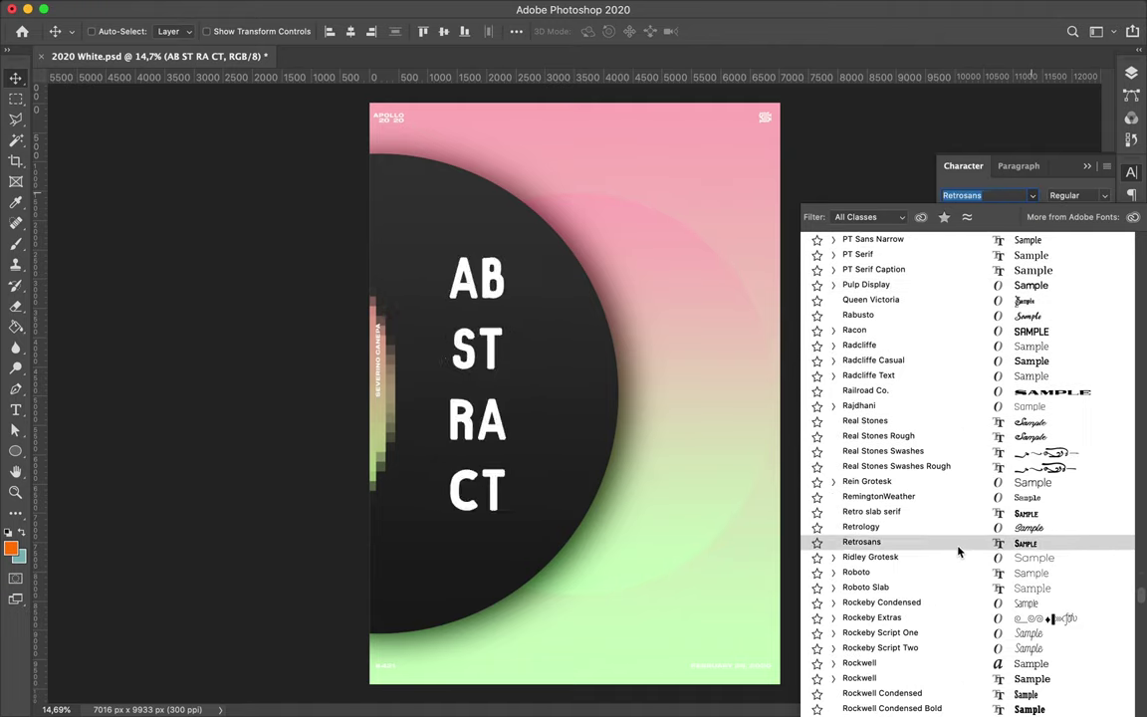
{"action": "left_click", "coordinate": [833, 557]}
{"action": "scroll", "coordinate": [879, 611], "scroll_direction": "down", "scroll_amount": 4}
{"action": "scroll", "coordinate": [886, 608], "scroll_direction": "down", "scroll_amount": 1}
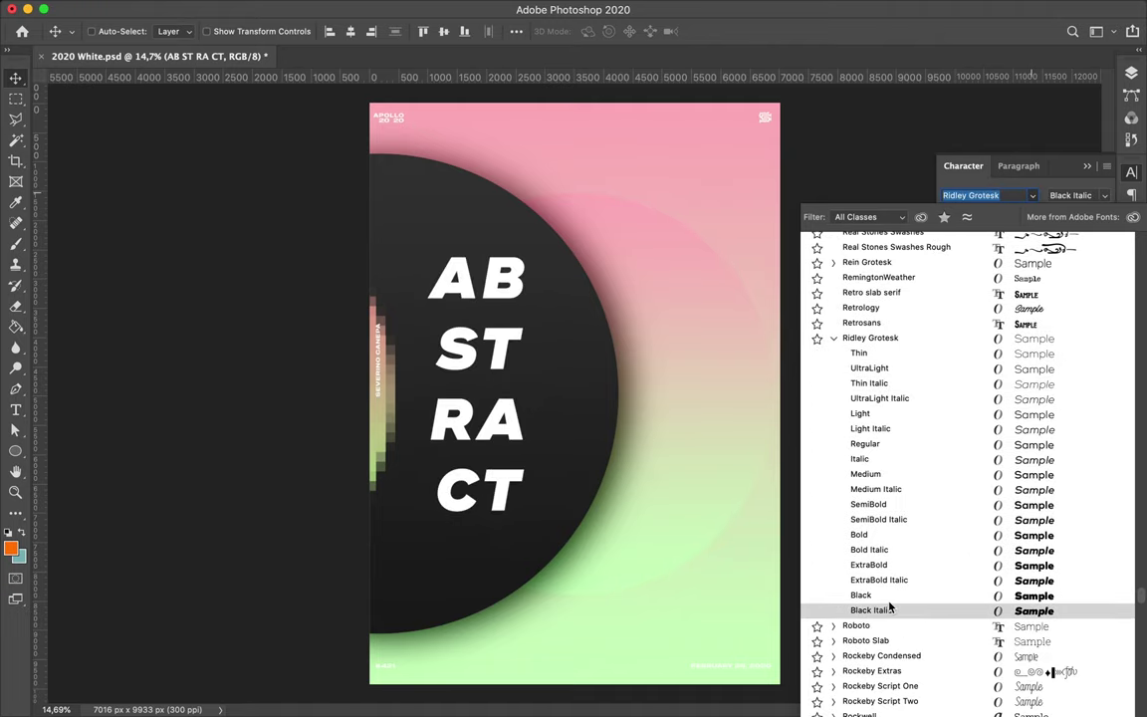
{"action": "left_click", "coordinate": [886, 355]}
{"action": "left_click_drag", "start_coordinate": [454, 369], "coordinate": [467, 378]}
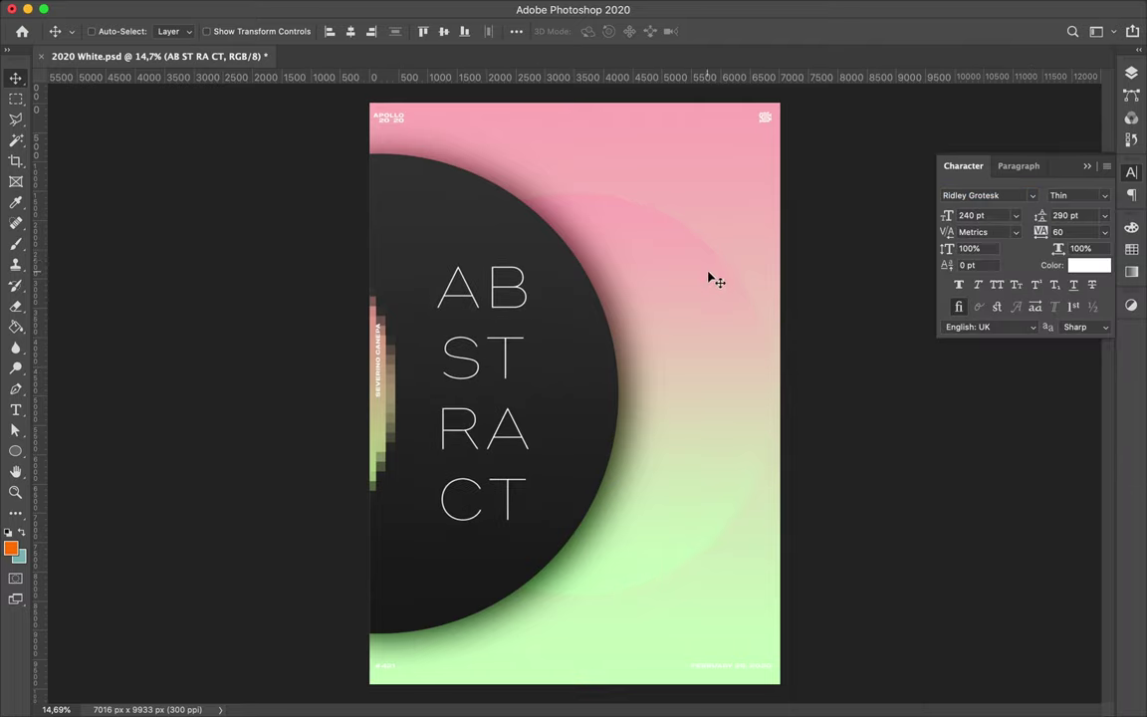
{"action": "key", "text": "u"}
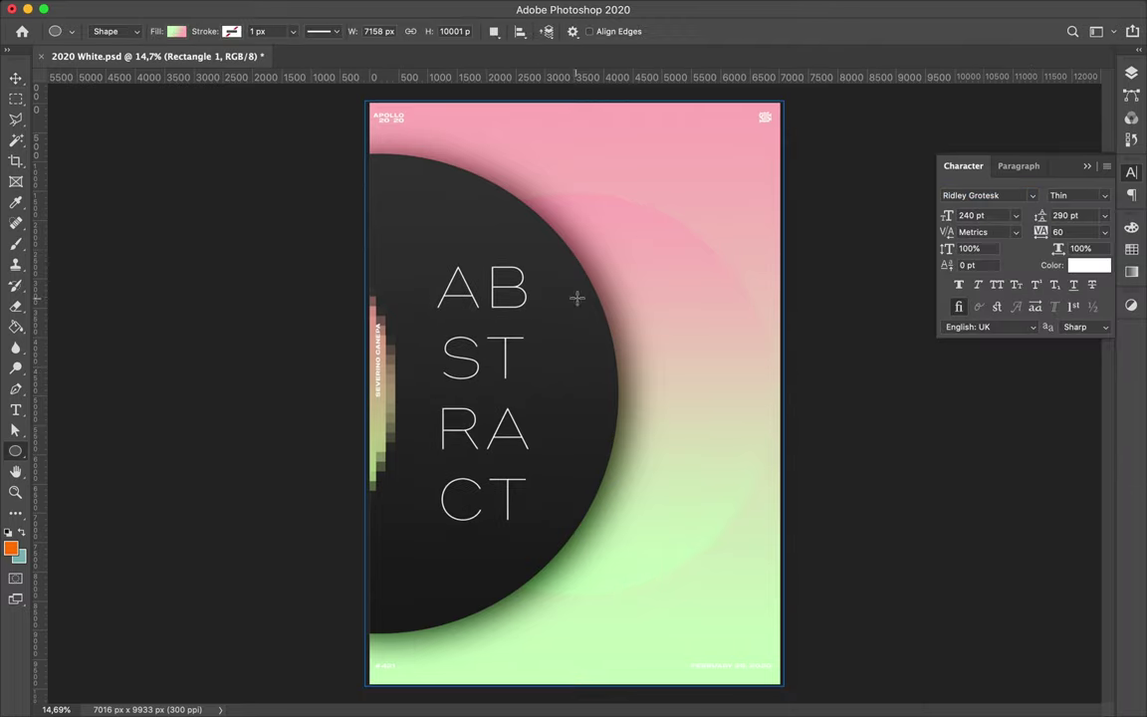
Step: Draw a thin gradient-filled bar across the upper poster, with its gradient angle set to 45
{"action": "left_click_drag", "start_coordinate": [654, 194], "coordinate": [661, 199]}
{"action": "right_click", "coordinate": [15, 450]}
{"action": "left_click", "coordinate": [60, 403]}
{"action": "left_click_drag", "start_coordinate": [450, 184], "coordinate": [601, 189]}
{"action": "key", "text": "v"}
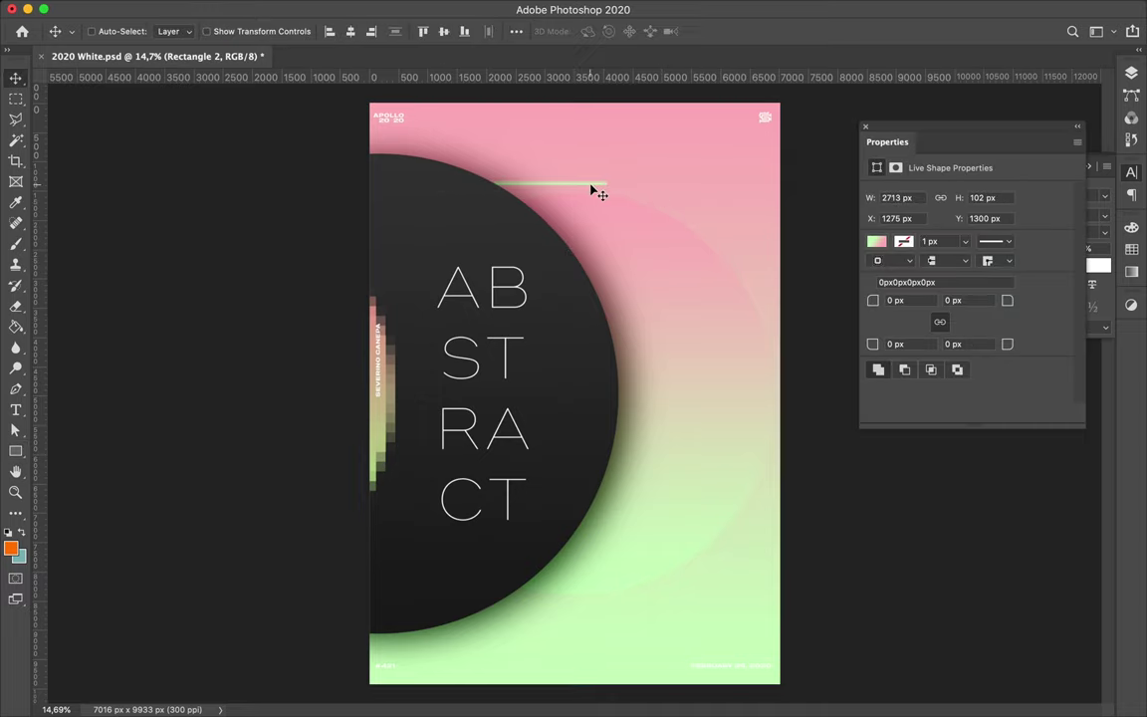
{"action": "key", "text": "a"}
{"action": "left_click", "coordinate": [237, 31]}
{"action": "type", "text": "45"}
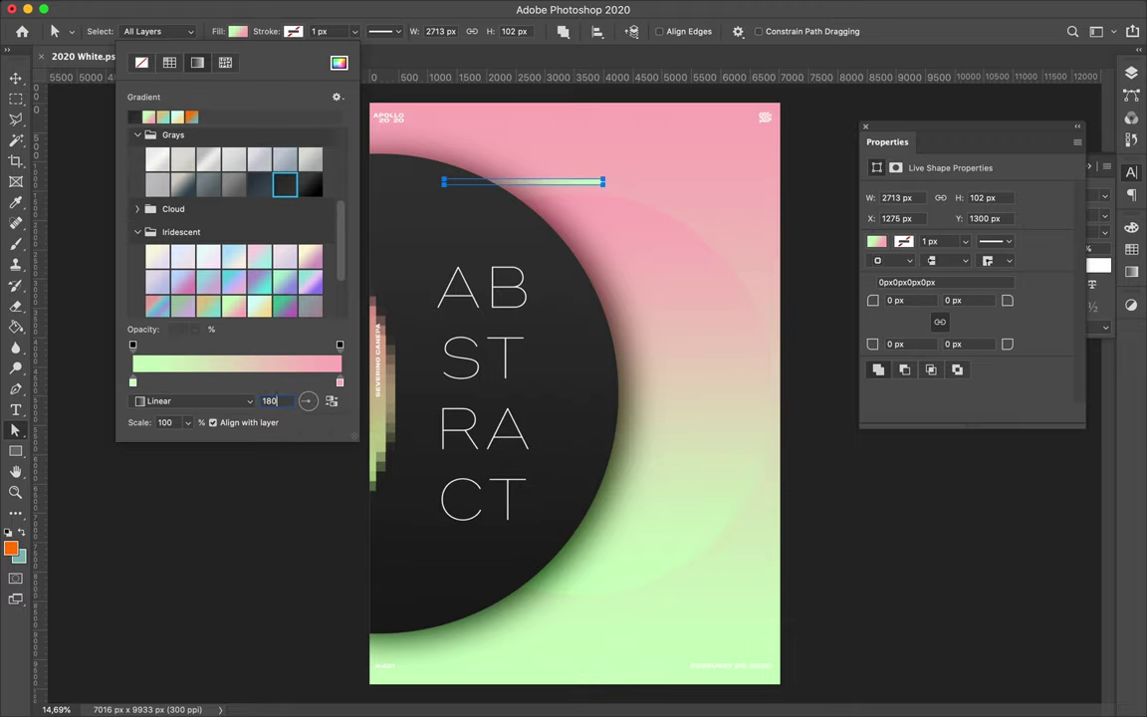
{"action": "key", "text": "Return"}
Step: Shift the gradient bar slightly right and raise its layer in the stack
{"action": "key", "text": "v"}
{"action": "left_click_drag", "start_coordinate": [582, 182], "coordinate": [593, 184]}
{"action": "left_click", "coordinate": [1130, 71]}
{"action": "mouse_move", "coordinate": [1001, 600]}
{"action": "left_mouse_down"}
{"action": "mouse_move", "coordinate": [1005, 202]}
{"action": "mouse_move", "coordinate": [1002, 563]}
{"action": "left_mouse_up"}
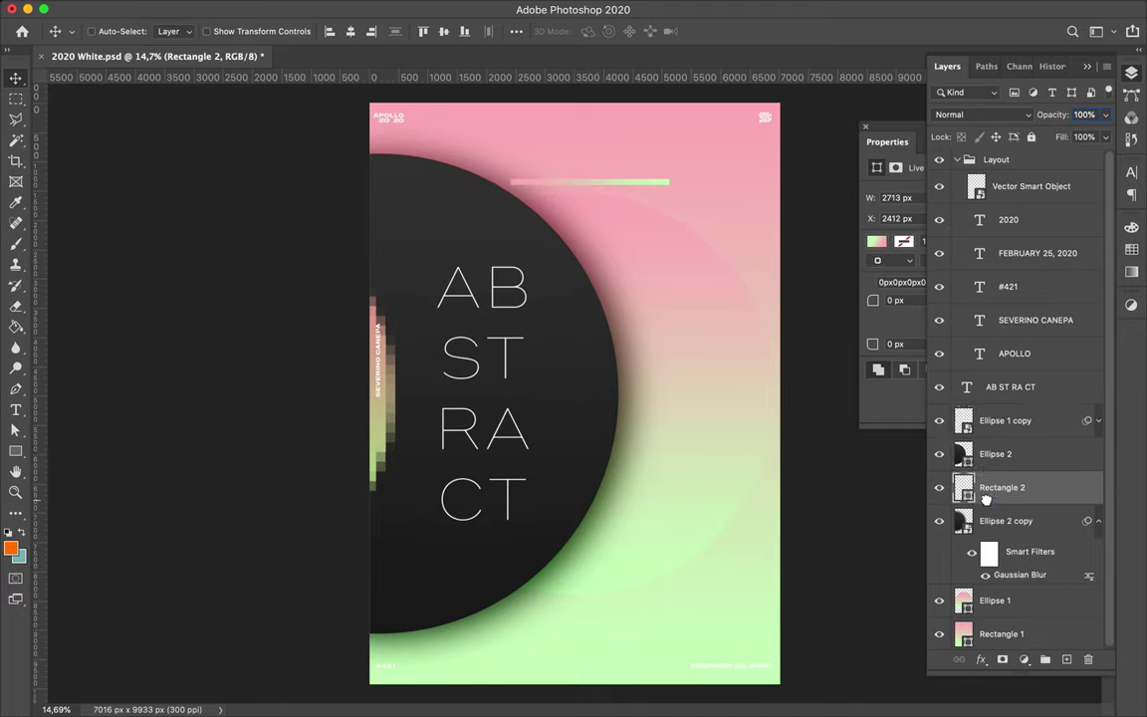
Step: Copy the bar lower, enlarge the copy into a thicker block, and reposition both near the circle
{"action": "mouse_move", "coordinate": [635, 184]}
{"action": "left_mouse_down"}
{"action": "mouse_move", "coordinate": [594, 185]}
{"action": "mouse_move", "coordinate": [668, 530]}
{"action": "left_mouse_up"}
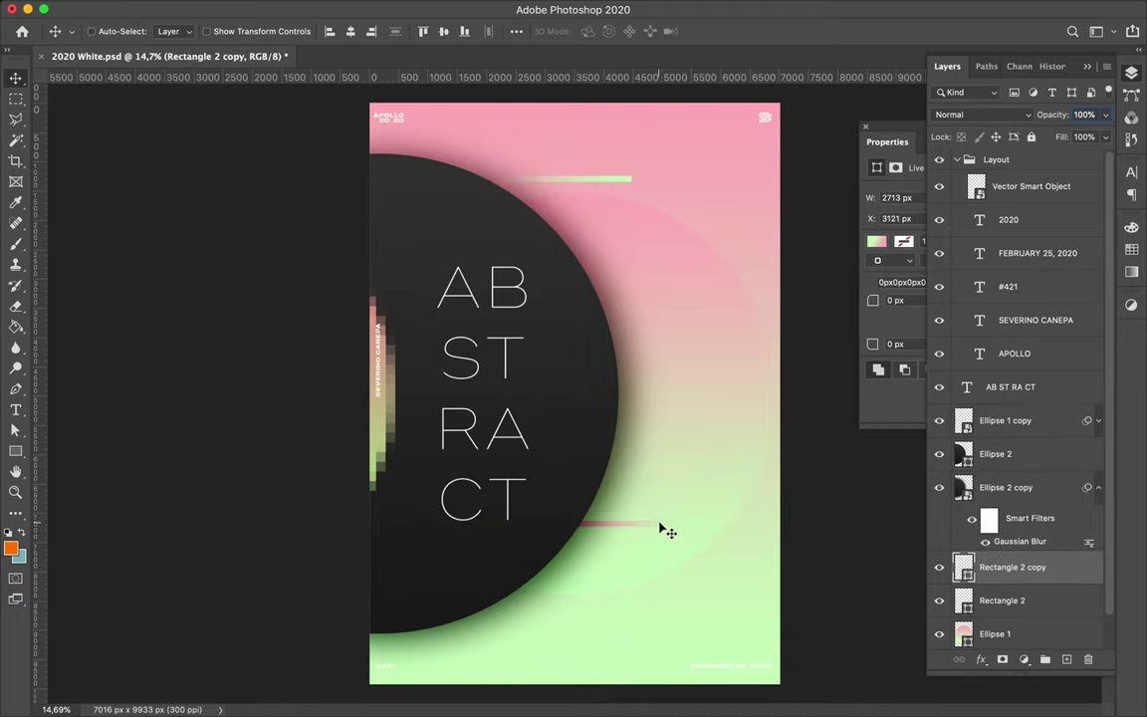
{"action": "key", "text": "ctrl+t"}
{"action": "mouse_move", "coordinate": [704, 557]}
{"action": "left_mouse_down"}
{"action": "mouse_move", "coordinate": [743, 596]}
{"action": "mouse_move", "coordinate": [744, 577]}
{"action": "left_mouse_up"}
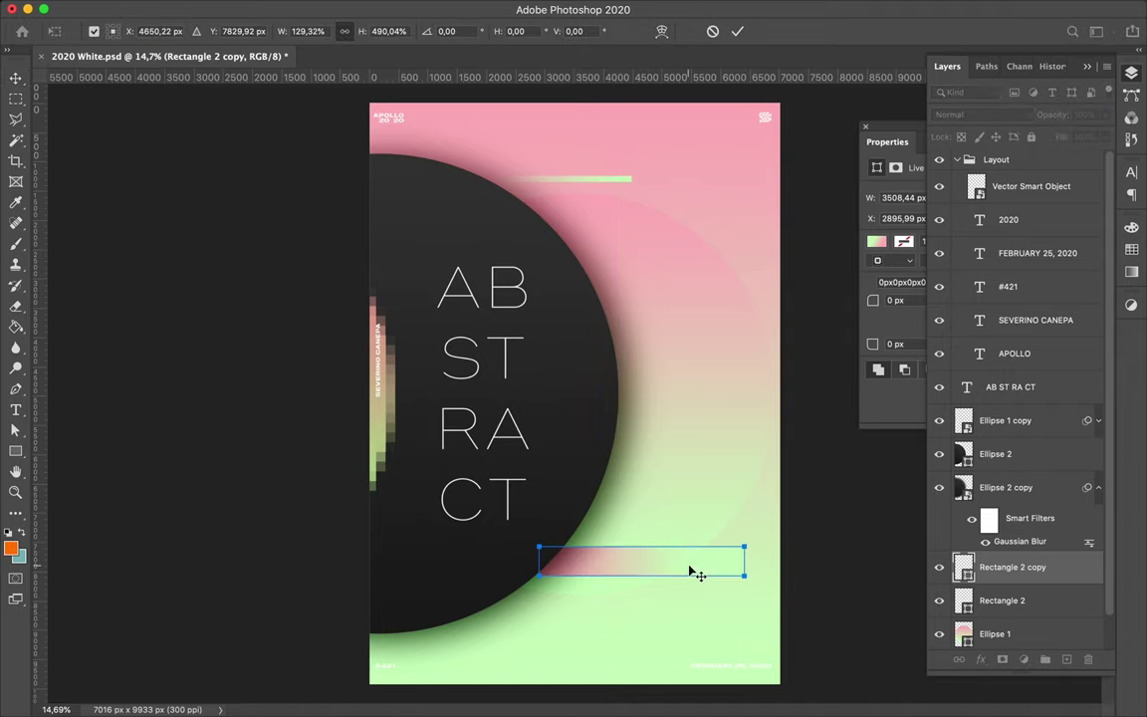
{"action": "key", "text": "Return"}
{"action": "left_click_drag", "start_coordinate": [676, 604], "coordinate": [617, 574]}
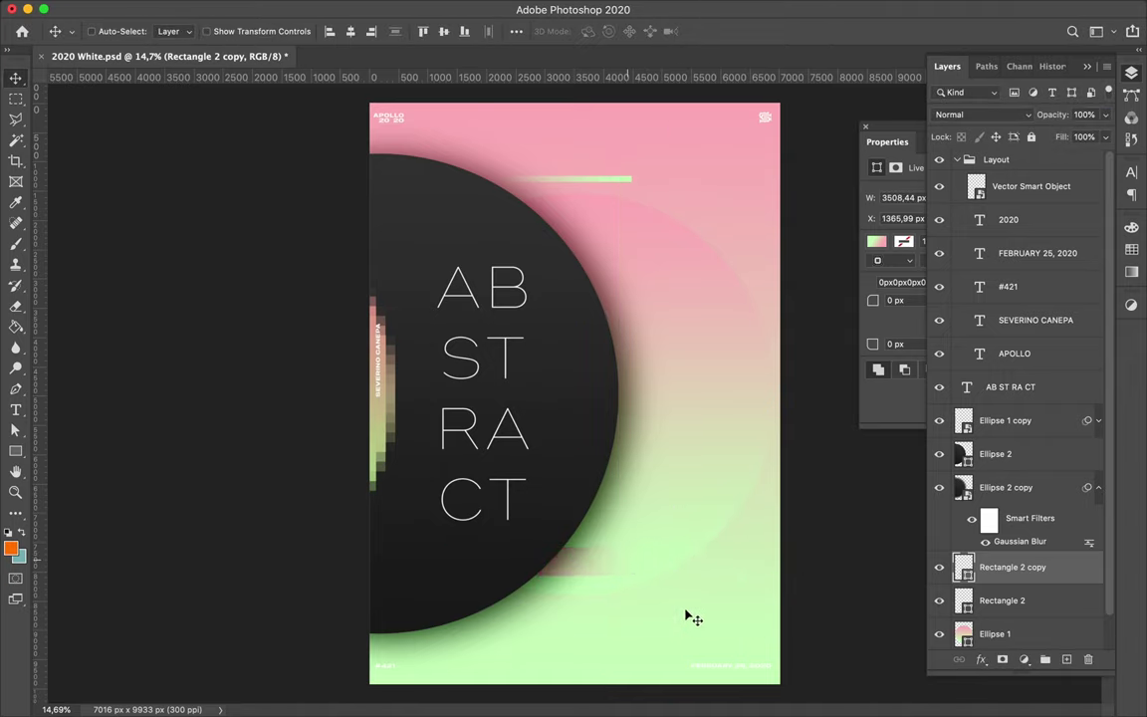
{"action": "left_click_drag", "start_coordinate": [624, 181], "coordinate": [674, 305]}
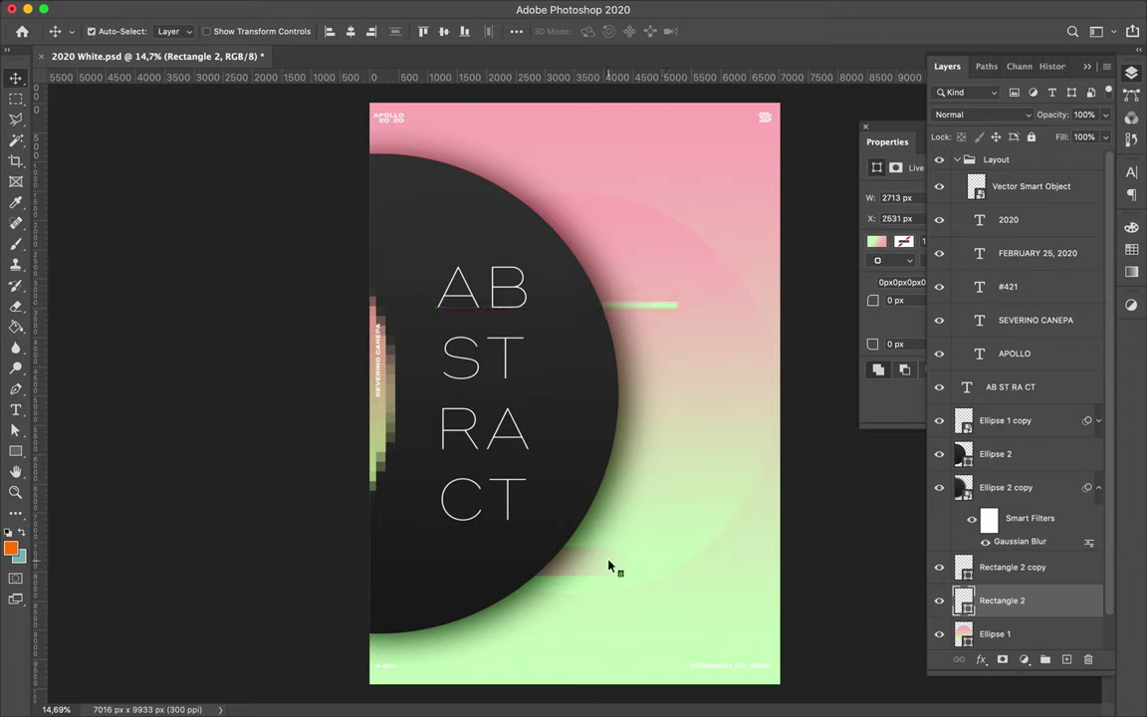
{"action": "left_click_drag", "start_coordinate": [609, 563], "coordinate": [683, 477]}
Step: Add short thin bars beside ST, at the left edge, mid-poster and near the right edge
{"action": "key", "text": "u"}
{"action": "left_click_drag", "start_coordinate": [539, 380], "coordinate": [581, 383]}
{"action": "left_click_drag", "start_coordinate": [1002, 566], "coordinate": [1001, 404]}
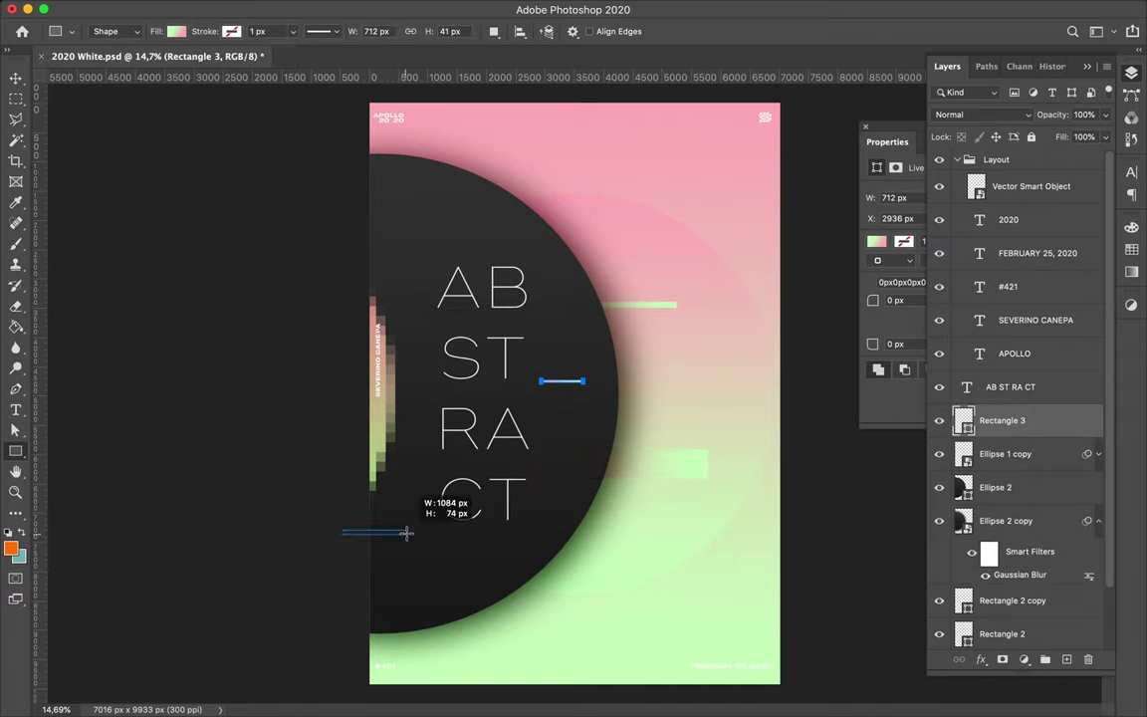
{"action": "left_click_drag", "start_coordinate": [406, 532], "coordinate": [409, 533]}
{"action": "left_click_drag", "start_coordinate": [637, 348], "coordinate": [640, 348]}
{"action": "left_click_drag", "start_coordinate": [723, 361], "coordinate": [793, 362]}
Step: Draw a tall dark bar, Rectangle 7, at the right edge and duplicate it
{"action": "key", "text": "v"}
{"action": "left_click", "coordinate": [482, 232]}
{"action": "key", "text": "u"}
{"action": "left_click_drag", "start_coordinate": [742, 249], "coordinate": [808, 532]}
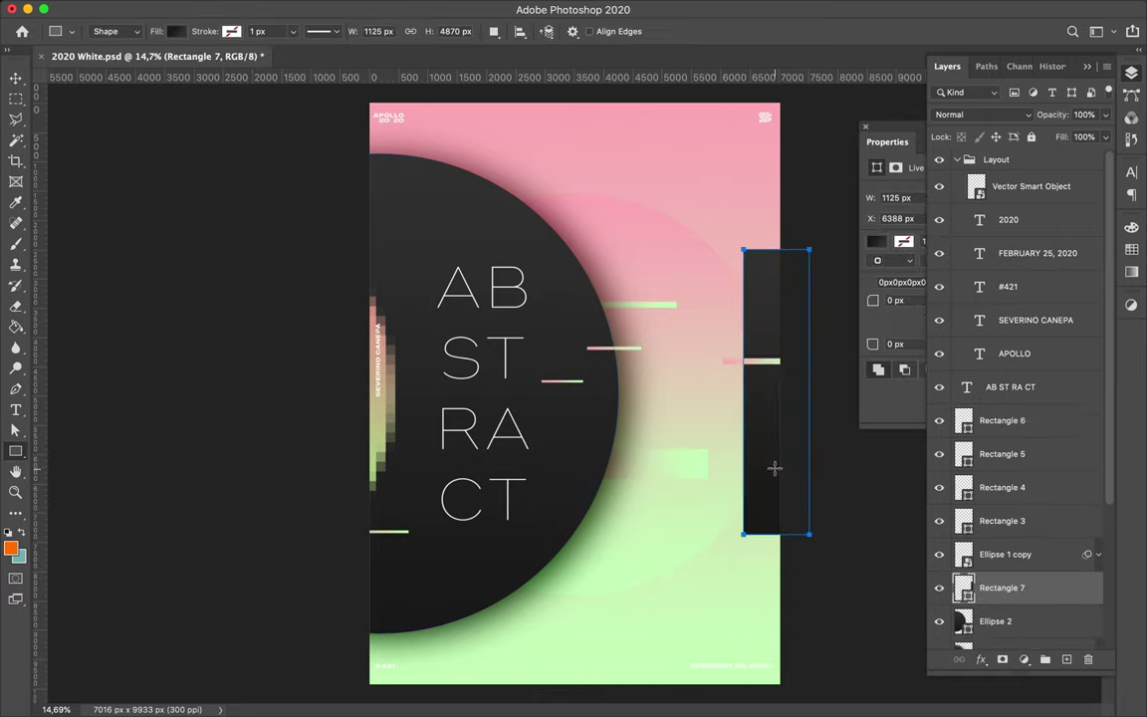
{"action": "key", "text": "v"}
{"action": "left_click_drag", "start_coordinate": [1001, 588], "coordinate": [1004, 607]}
Step: Apply a Gaussian Blur to the Rectangle 7 copy and set its blend mode to Pin Light
{"action": "left_click", "coordinate": [382, 8]}
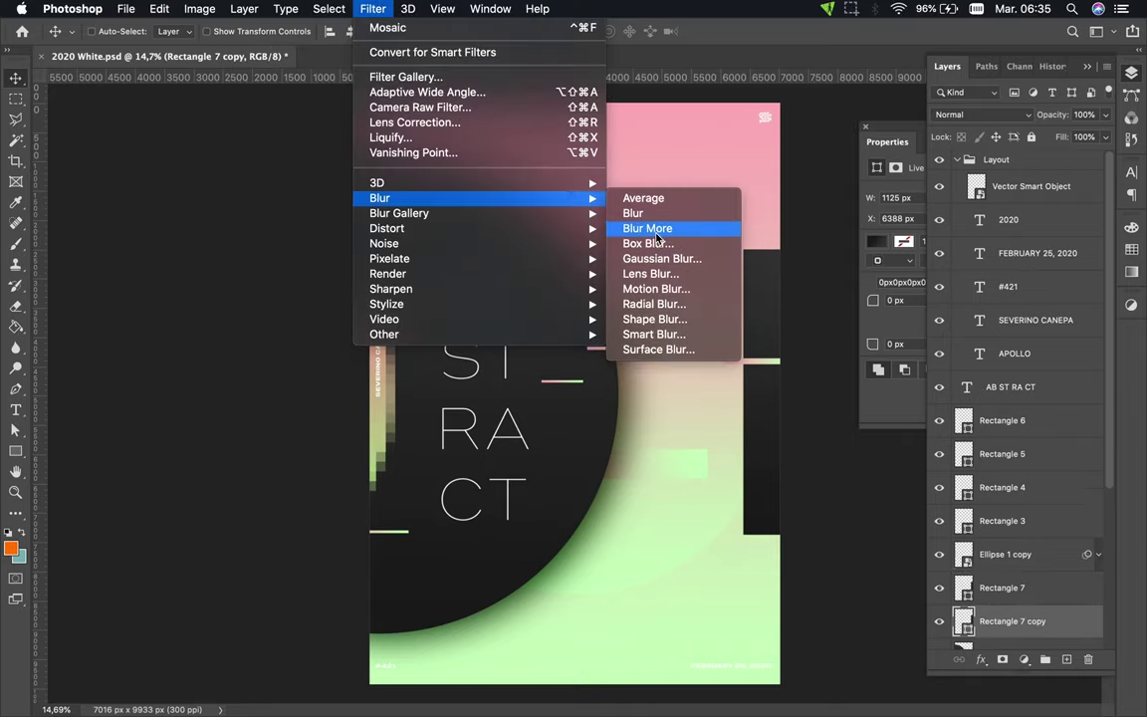
{"action": "left_click", "coordinate": [660, 256]}
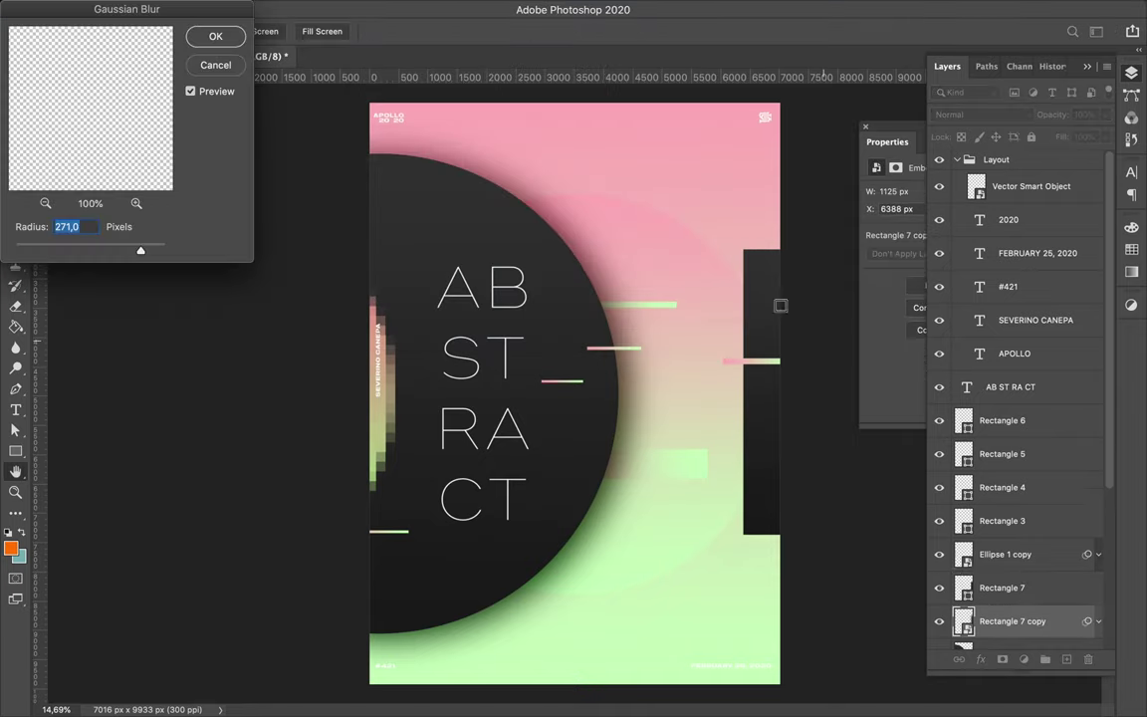
{"action": "left_click", "coordinate": [212, 36]}
{"action": "left_click", "coordinate": [966, 114]}
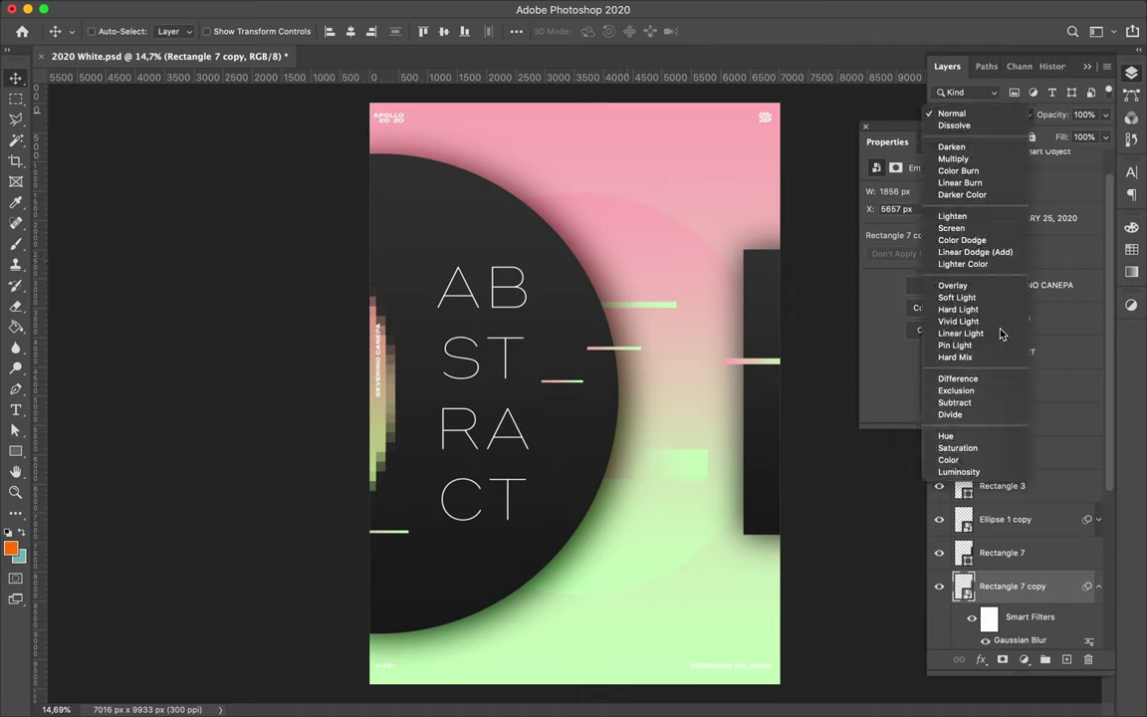
{"action": "left_click", "coordinate": [958, 349]}
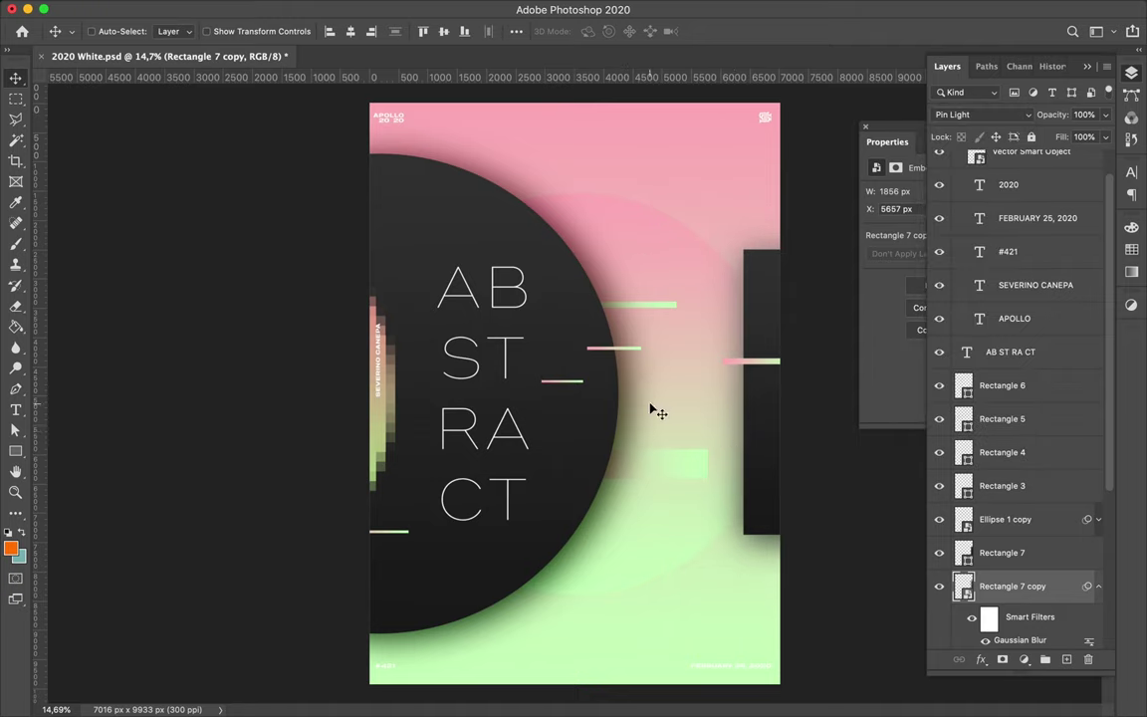
Step: Nudge ABSTRACT left, shift the dark bar right, and slide the pixelated strip inward, vertically centred
{"action": "left_click_drag", "start_coordinate": [538, 435], "coordinate": [522, 435]}
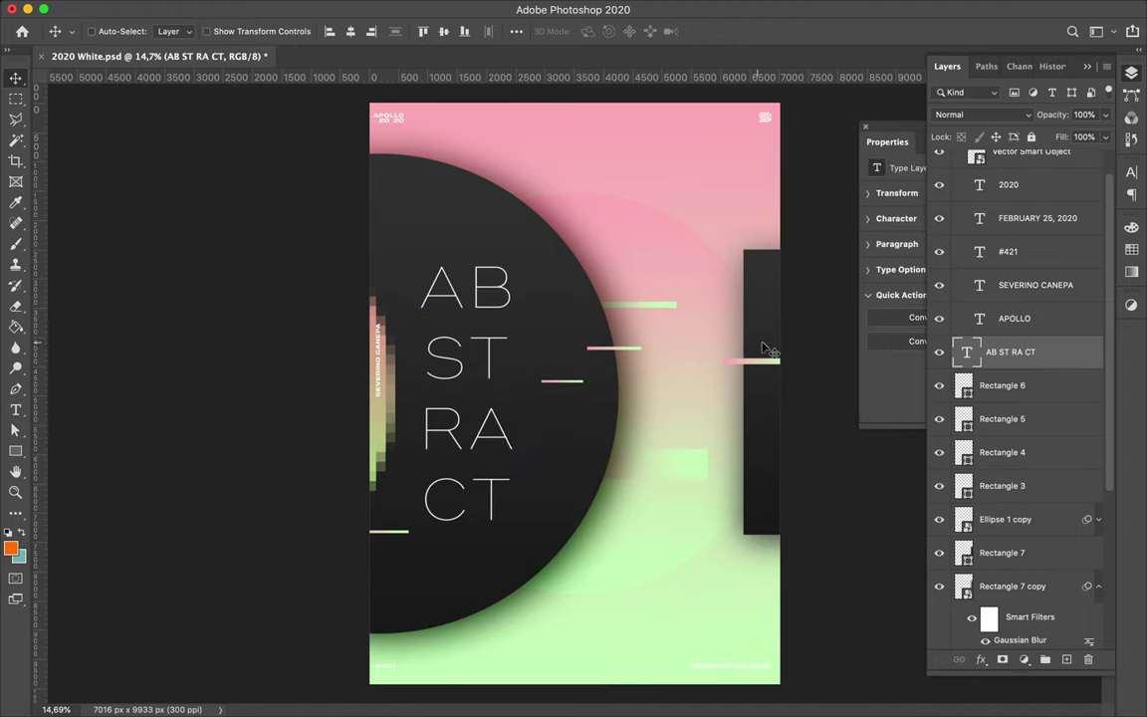
{"action": "left_click_drag", "start_coordinate": [736, 328], "coordinate": [760, 327]}
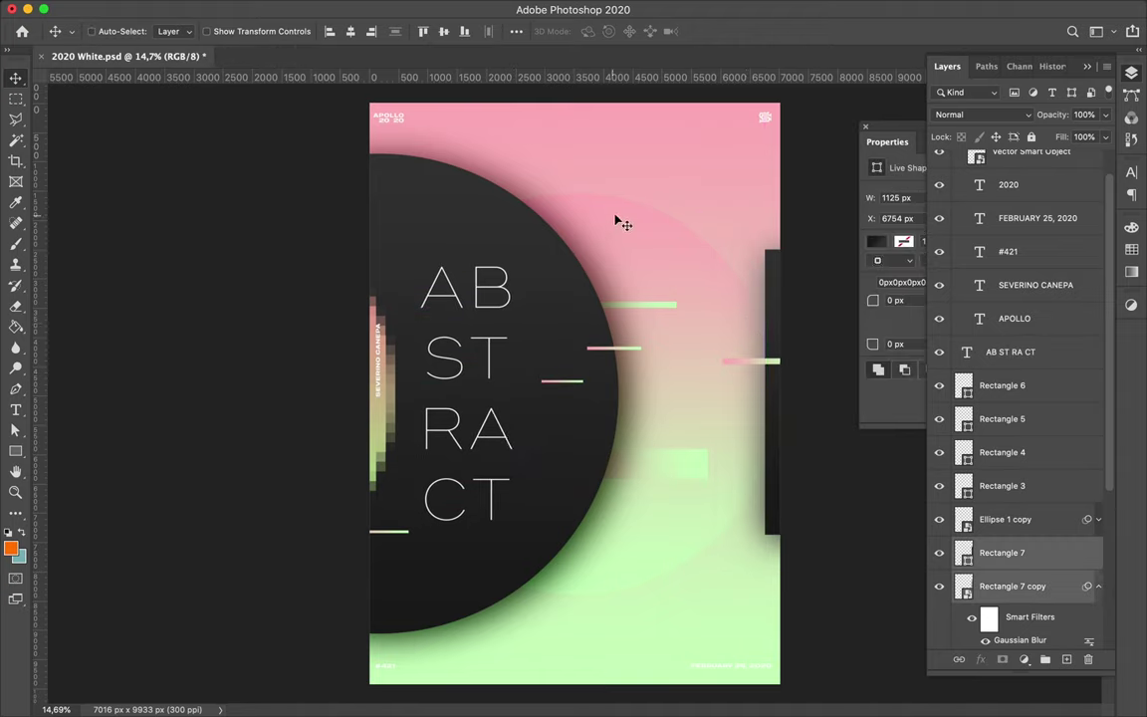
{"action": "left_click_drag", "start_coordinate": [371, 424], "coordinate": [416, 420]}
{"action": "left_click", "coordinate": [442, 31]}
{"action": "left_click", "coordinate": [773, 286]}
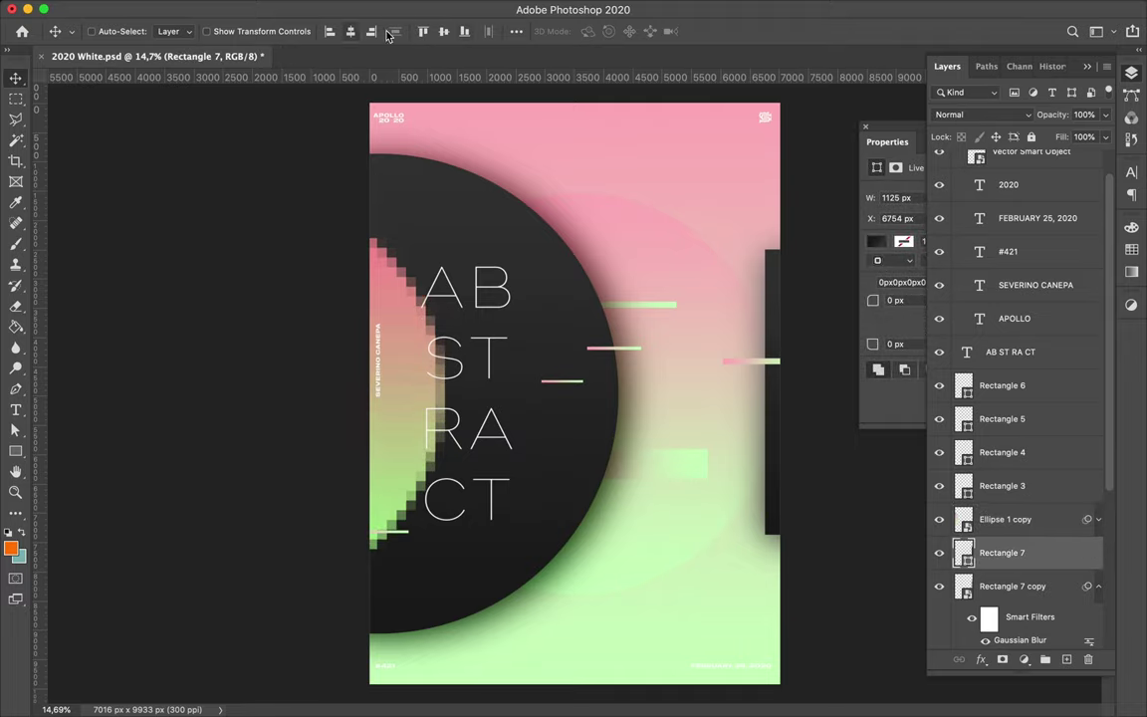
{"action": "left_click", "coordinate": [757, 335]}
{"action": "scroll", "coordinate": [582, 379], "scroll_direction": "up", "scroll_amount": 2}
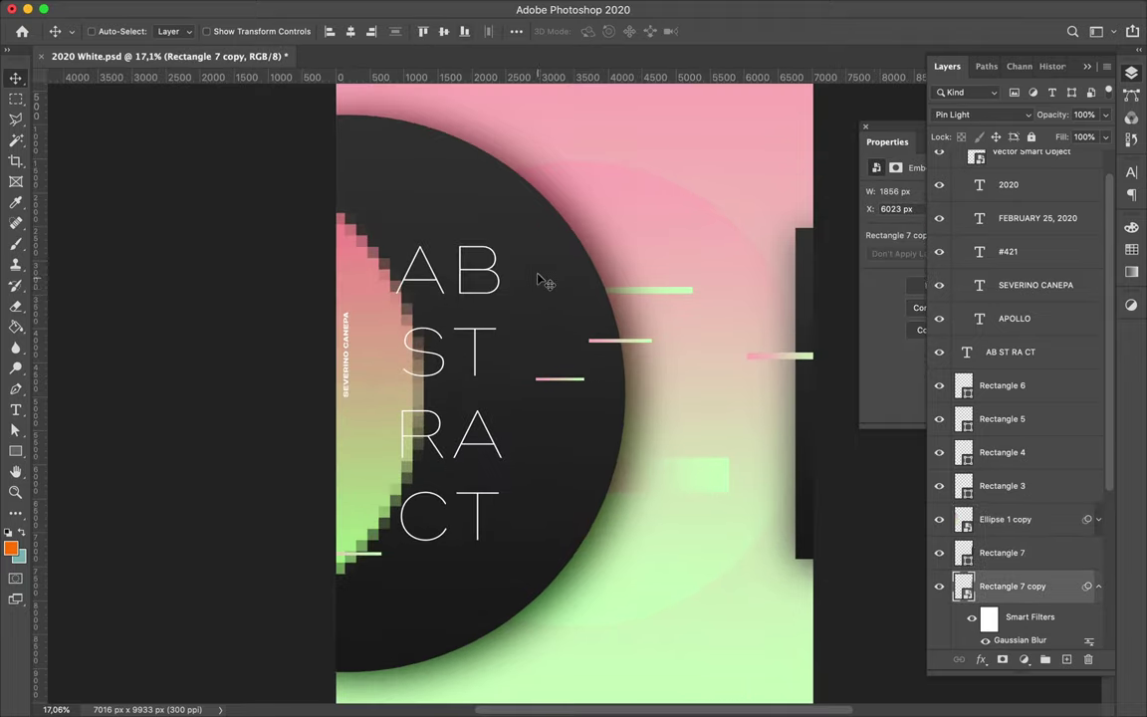
{"action": "scroll", "coordinate": [596, 197], "scroll_direction": "down", "scroll_amount": 3}
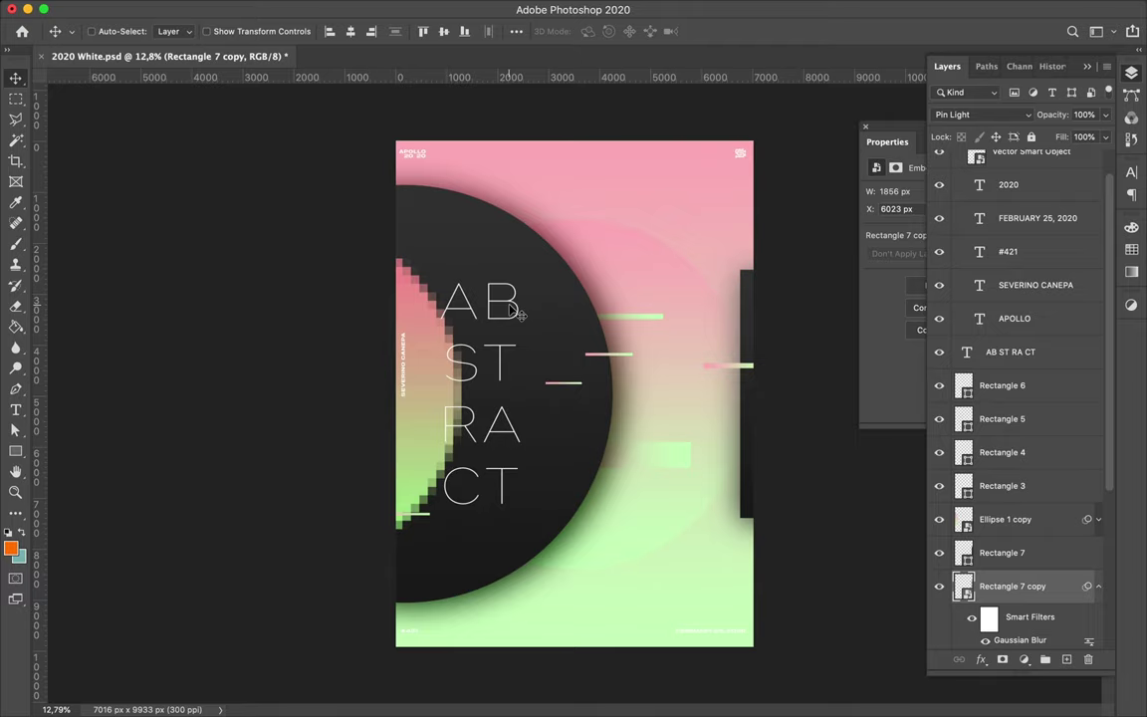
Step: Set up the Ellipse tool with no fill and a green-to-pink gradient outline
{"action": "key", "text": "u"}
{"action": "left_click", "coordinate": [177, 32]}
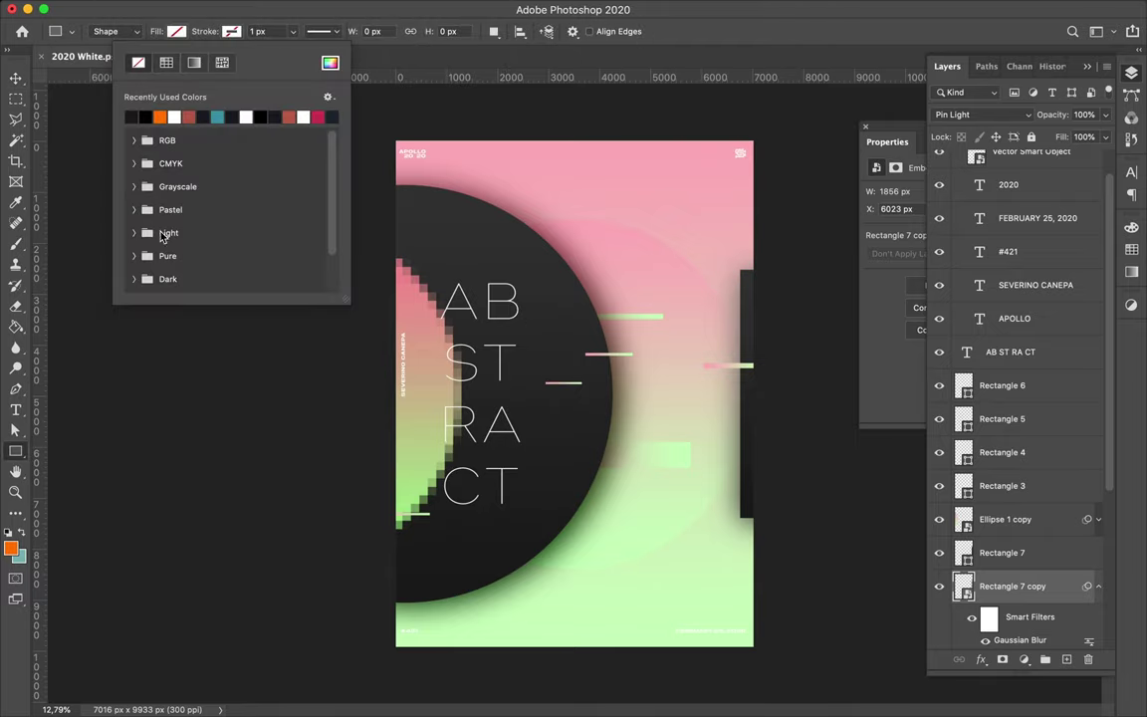
{"action": "left_click", "coordinate": [166, 62]}
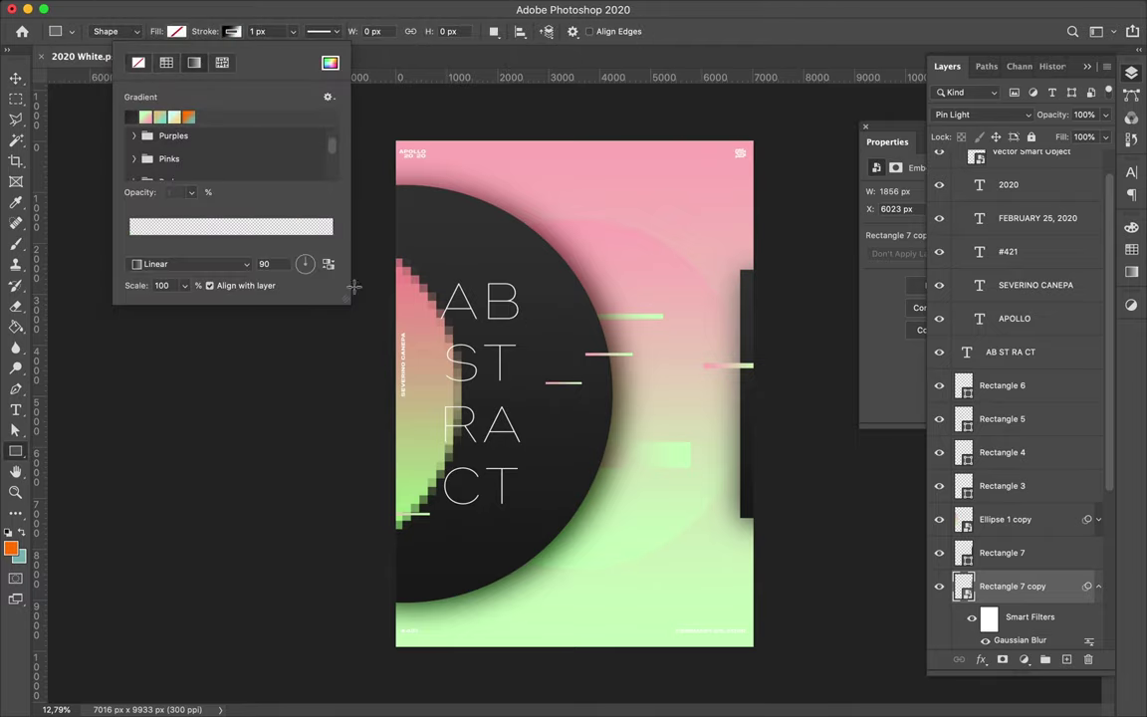
{"action": "left_click", "coordinate": [239, 279]}
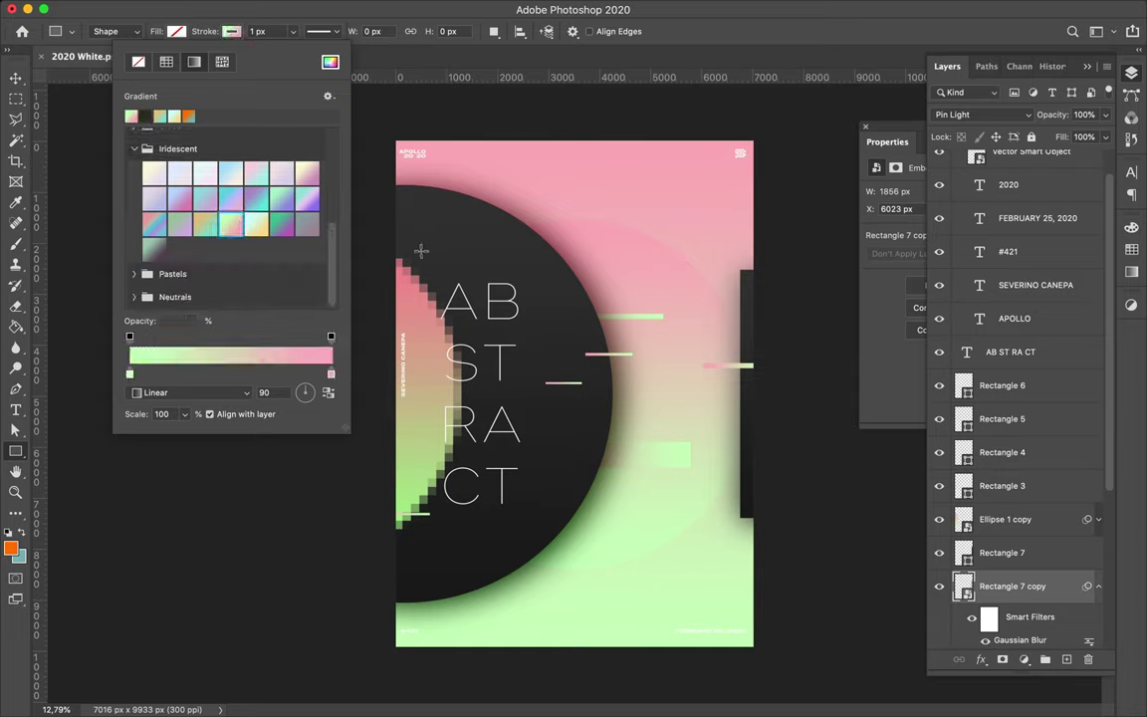
{"action": "left_click", "coordinate": [402, 365]}
{"action": "right_click", "coordinate": [15, 451]}
{"action": "left_click", "coordinate": [72, 430]}
Step: Draw a circle over the ABSTRACT text and set its outline width
{"action": "left_click_drag", "start_coordinate": [533, 360], "coordinate": [648, 468]}
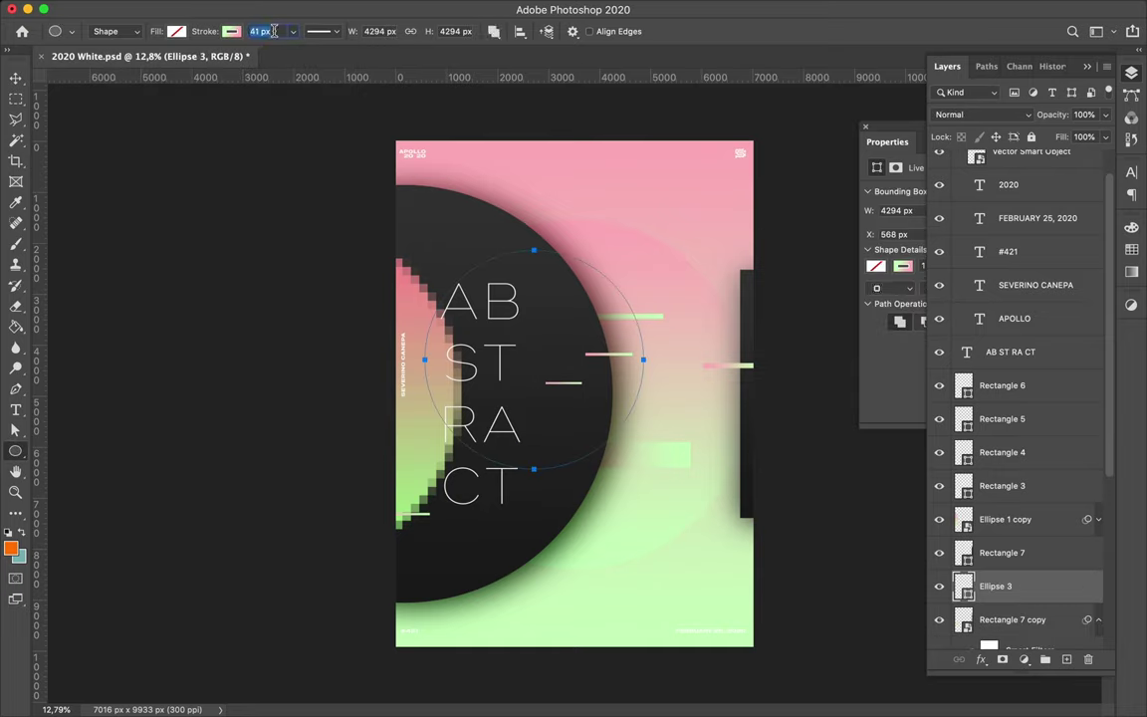
{"action": "left_click", "coordinate": [353, 94]}
{"action": "key", "text": "a"}
{"action": "key", "text": "Return"}
{"action": "key", "text": "Escape"}
{"action": "key", "text": "a"}
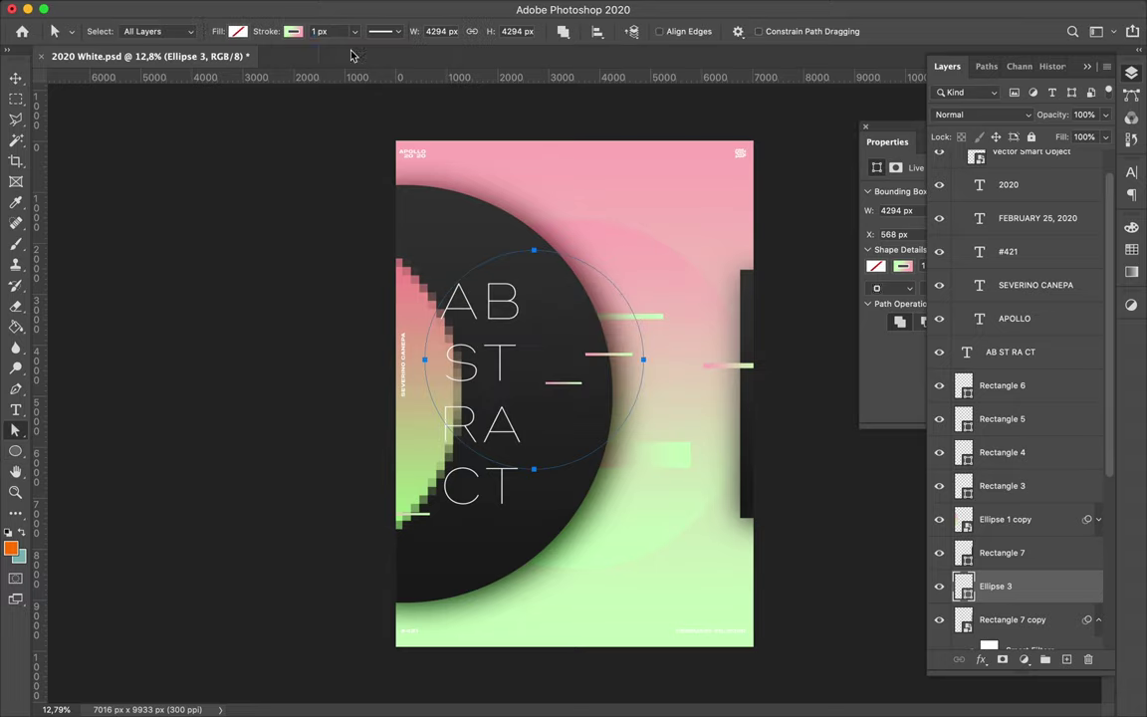
{"action": "key", "text": "Return"}
Step: Enlarge the circle to about 150% and place it below Ellipse 2 copy, behind the half-circle
{"action": "key", "text": "v"}
{"action": "left_click_drag", "start_coordinate": [656, 312], "coordinate": [563, 336]}
{"action": "key", "text": "ctrl+t"}
{"action": "left_click_drag", "start_coordinate": [440, 271], "coordinate": [444, 224]}
{"action": "left_click_drag", "start_coordinate": [544, 249], "coordinate": [578, 266]}
{"action": "key", "text": "Return"}
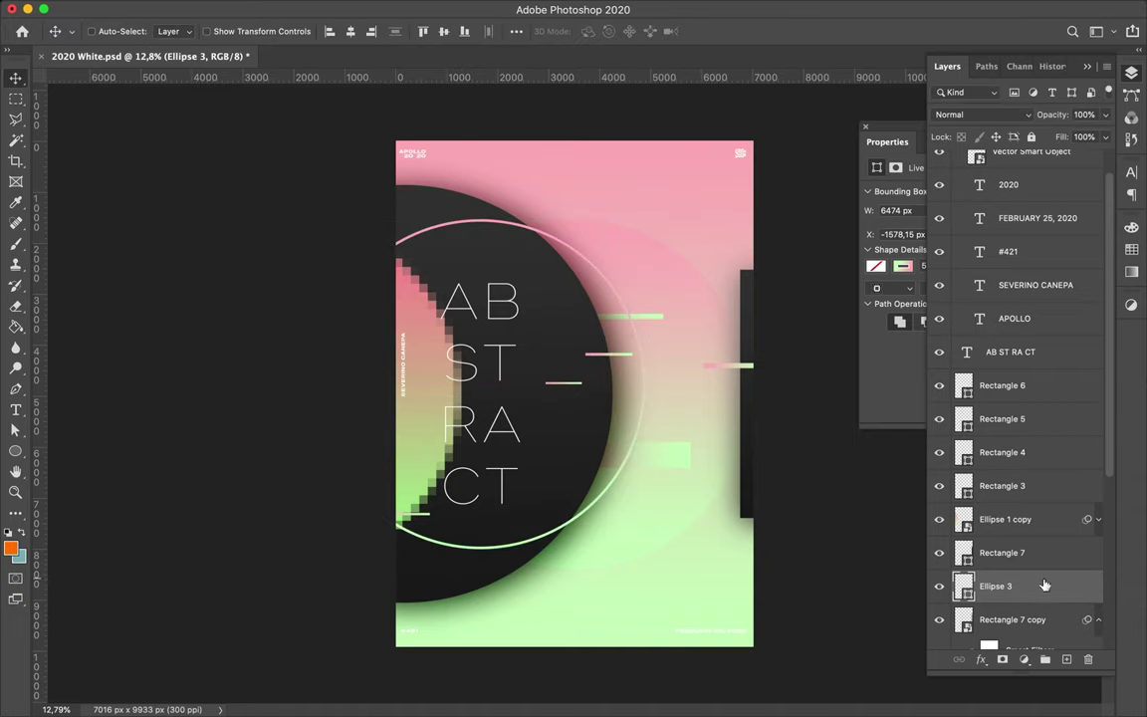
{"action": "left_click_drag", "start_coordinate": [1047, 577], "coordinate": [1010, 510]}
{"action": "left_click_drag", "start_coordinate": [689, 349], "coordinate": [686, 238]}
Step: Duplicate the rings, group them as 'circles', and make a right-shifted copy of the group
{"action": "left_click", "coordinate": [995, 532], "text": "shift"}
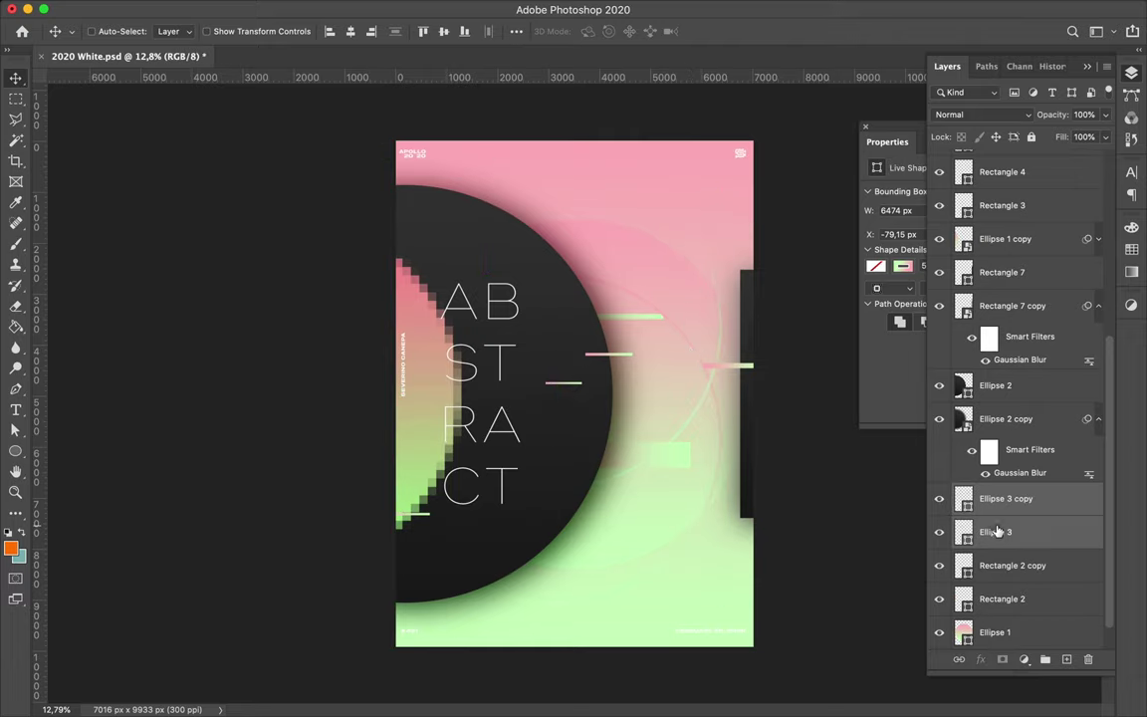
{"action": "mouse_move", "coordinate": [665, 415]}
{"action": "left_mouse_down"}
{"action": "mouse_move", "coordinate": [645, 416]}
{"action": "mouse_move", "coordinate": [700, 416]}
{"action": "left_mouse_up"}
{"action": "scroll", "coordinate": [1006, 478], "scroll_direction": "down", "scroll_amount": 5}
{"action": "left_click", "coordinate": [985, 525], "text": "shift"}
{"action": "key", "text": "ctrl+g"}
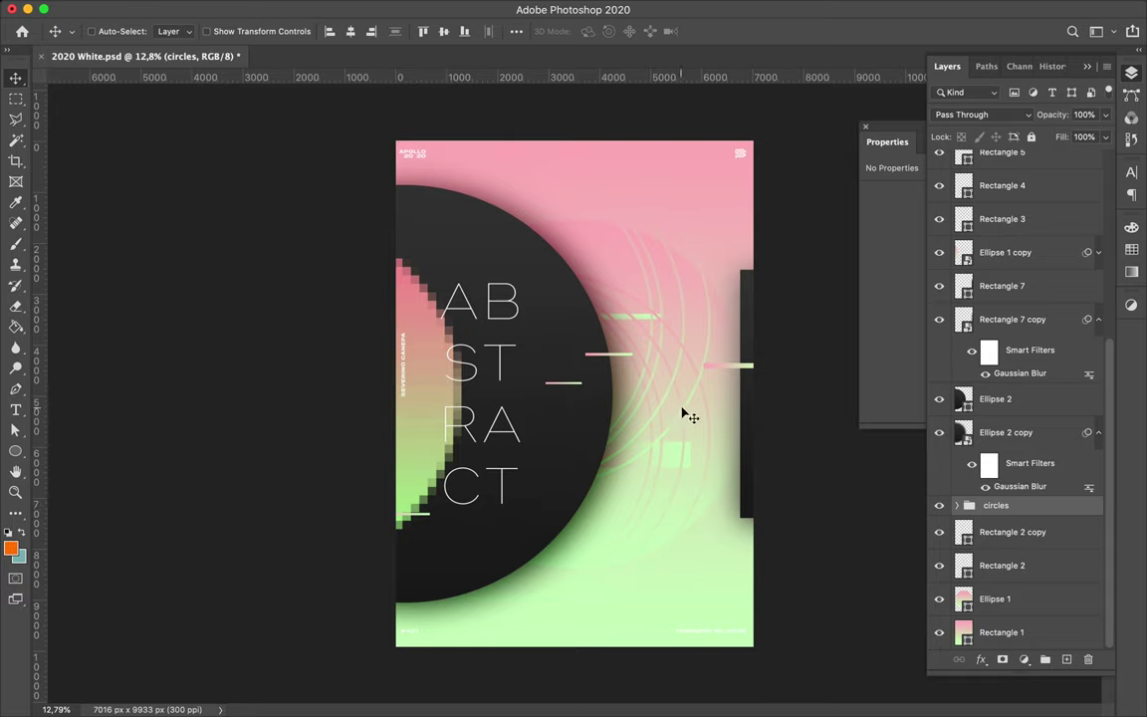
{"action": "mouse_move", "coordinate": [637, 417]}
{"action": "left_mouse_down"}
{"action": "mouse_move", "coordinate": [708, 424]}
{"action": "mouse_move", "coordinate": [515, 410]}
{"action": "left_mouse_up"}
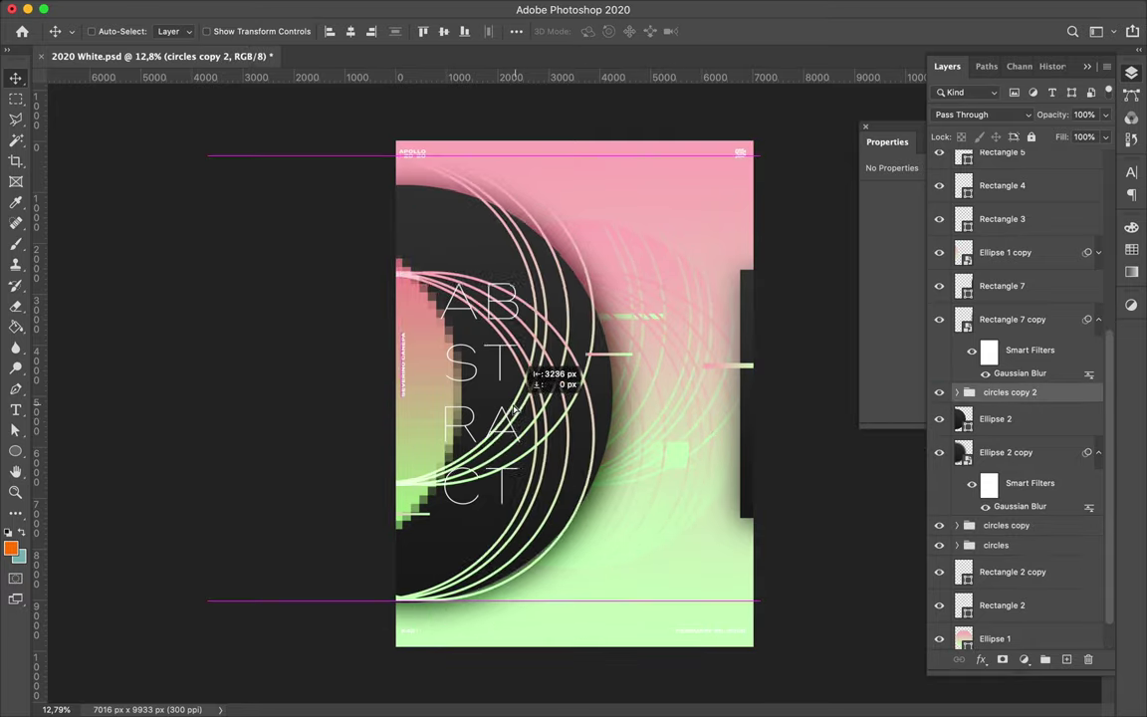
{"action": "key", "text": "Delete"}
{"action": "scroll", "coordinate": [577, 388], "scroll_direction": "up", "scroll_amount": 2}
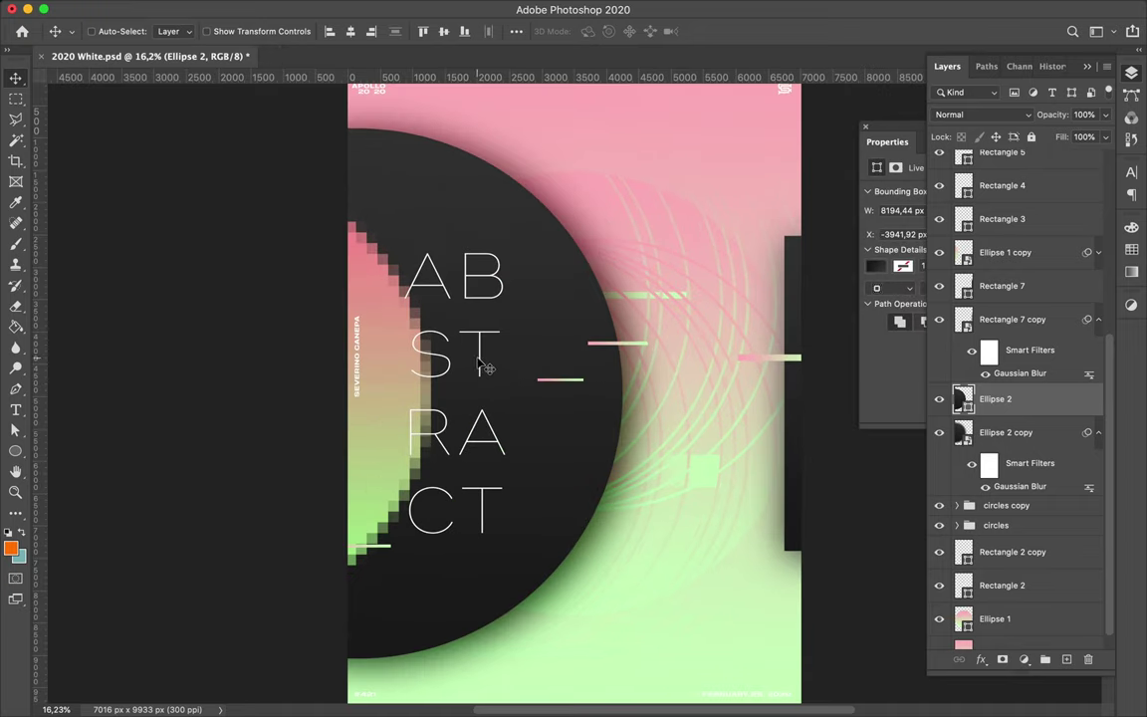
Step: Draw a thin gradient-filled bar, Rectangle 8, above the ABSTRACT text
{"action": "left_click", "coordinate": [490, 368], "text": "ctrl"}
{"action": "scroll", "coordinate": [491, 369], "scroll_direction": "down", "scroll_amount": 1}
{"action": "key", "text": "u"}
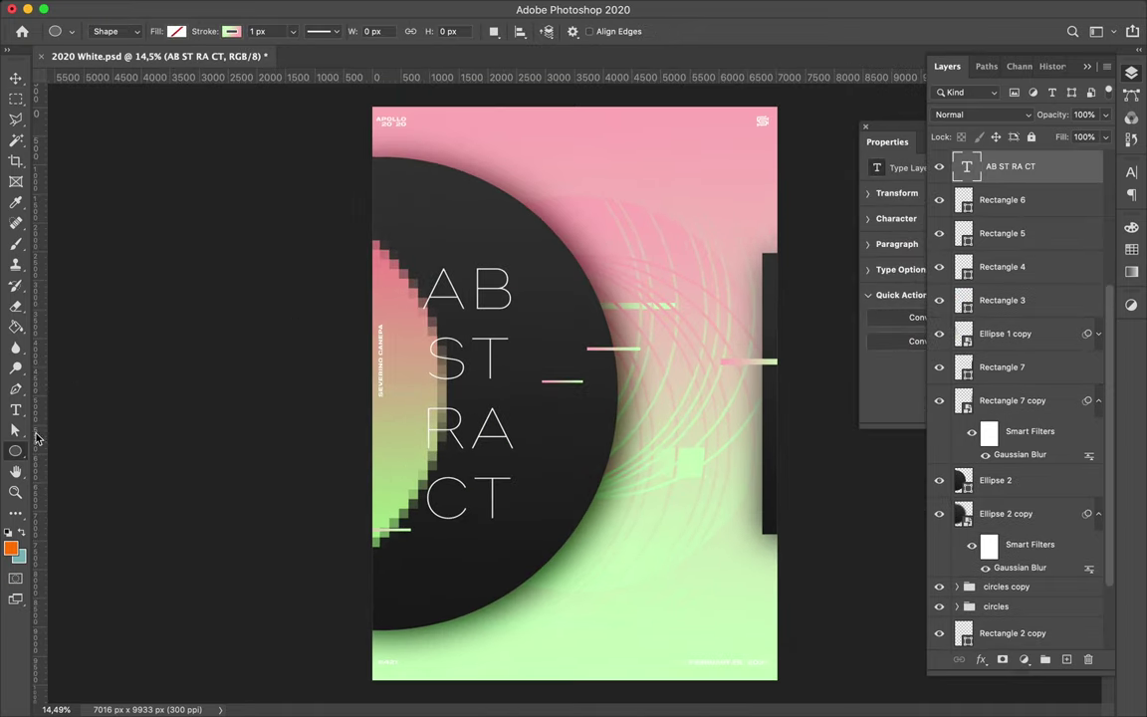
{"action": "left_click", "coordinate": [179, 32]}
{"action": "left_click", "coordinate": [138, 62]}
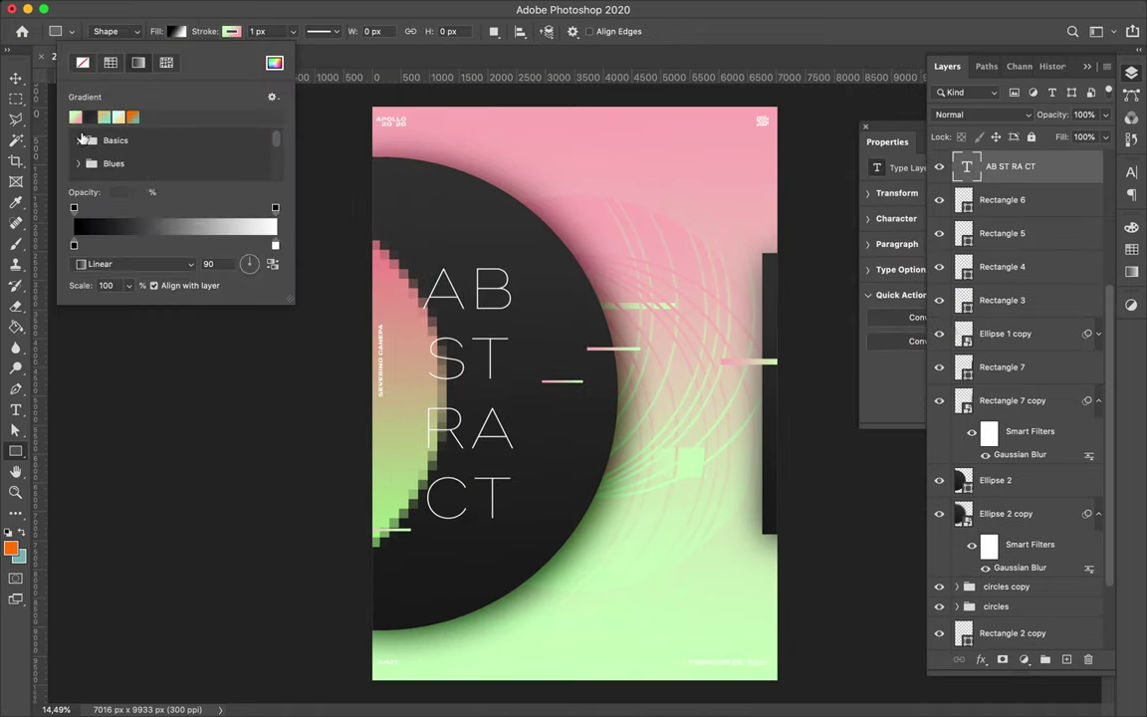
{"action": "left_click_drag", "start_coordinate": [541, 246], "coordinate": [603, 251]}
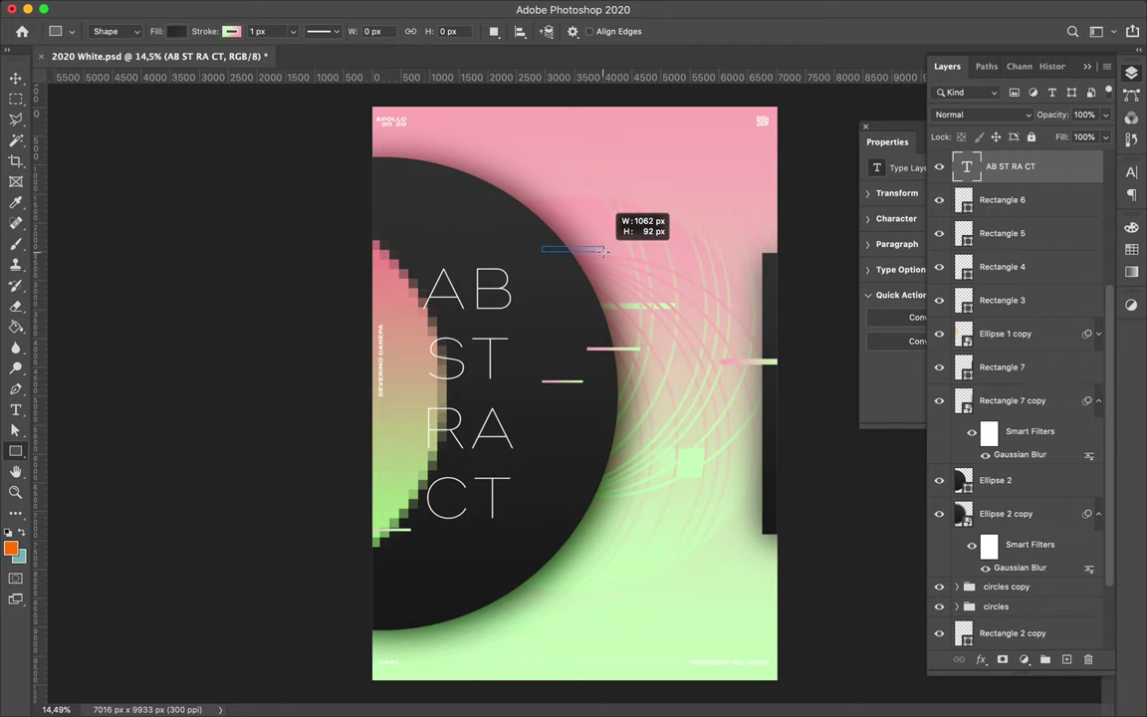
Step: Adjust Rectangle 8's fill options, then select the top circle in circles copy 2
{"action": "key", "text": "v"}
{"action": "scroll", "coordinate": [597, 257], "scroll_direction": "up", "scroll_amount": 1}
{"action": "scroll", "coordinate": [597, 256], "scroll_direction": "up", "scroll_amount": 2}
{"action": "key", "text": "a"}
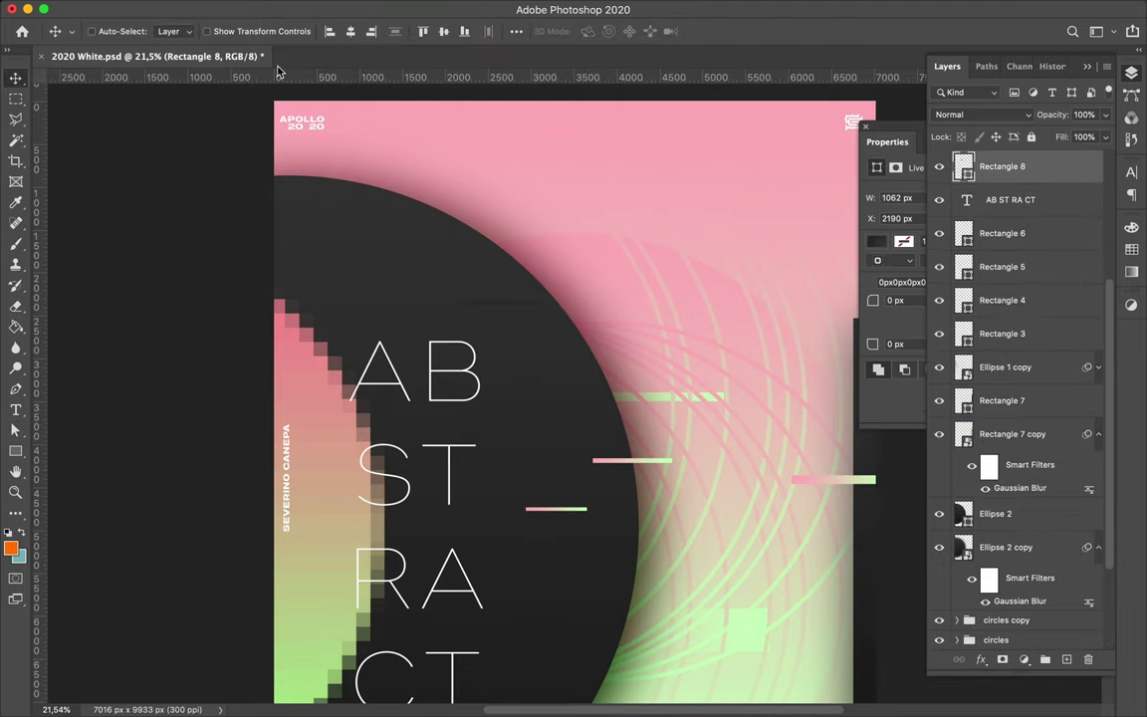
{"action": "key", "text": "Escape"}
{"action": "key", "text": "v"}
{"action": "scroll", "coordinate": [428, 269], "scroll_direction": "down", "scroll_amount": 3}
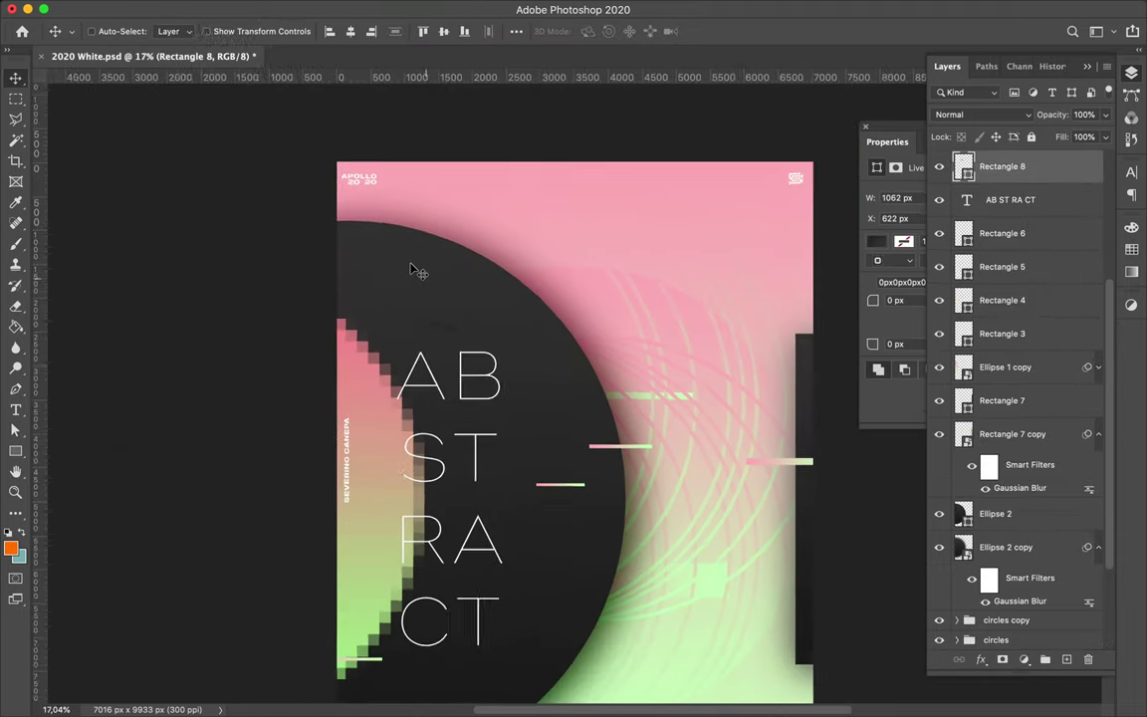
{"action": "left_click", "coordinate": [1008, 558]}
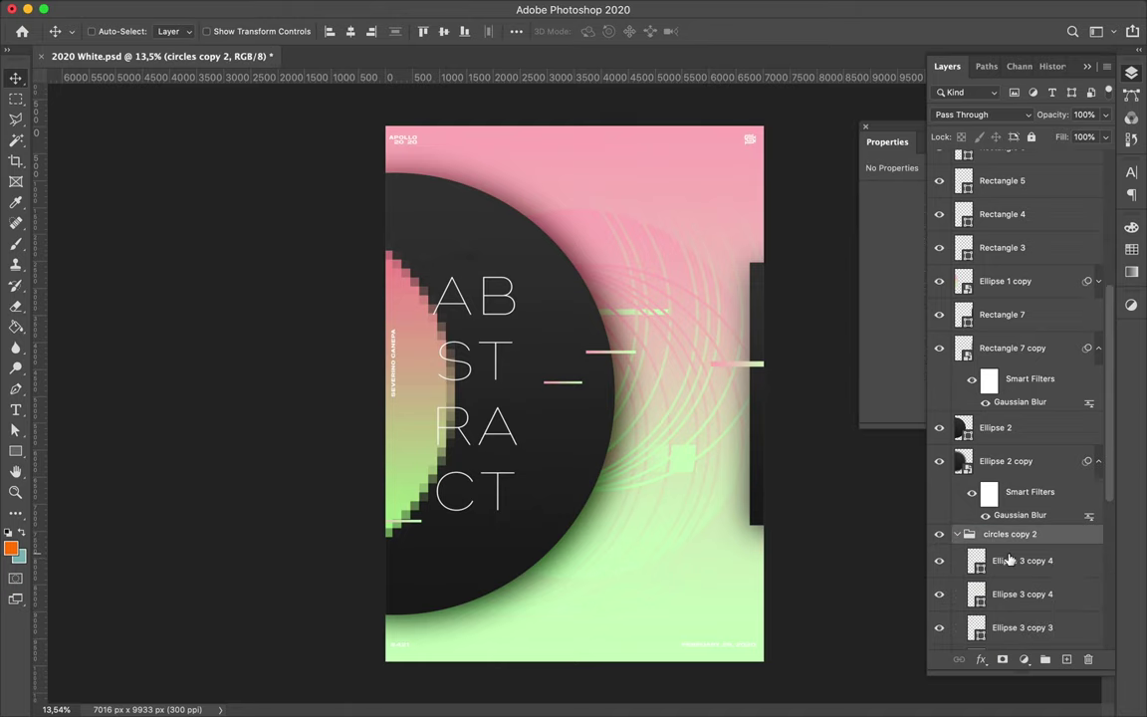
Step: Select all circles in circles copy 2, save, give them solid black outlines and shift them sideways
{"action": "left_click", "coordinate": [1007, 513], "text": "shift"}
{"action": "key", "text": "ctrl+s"}
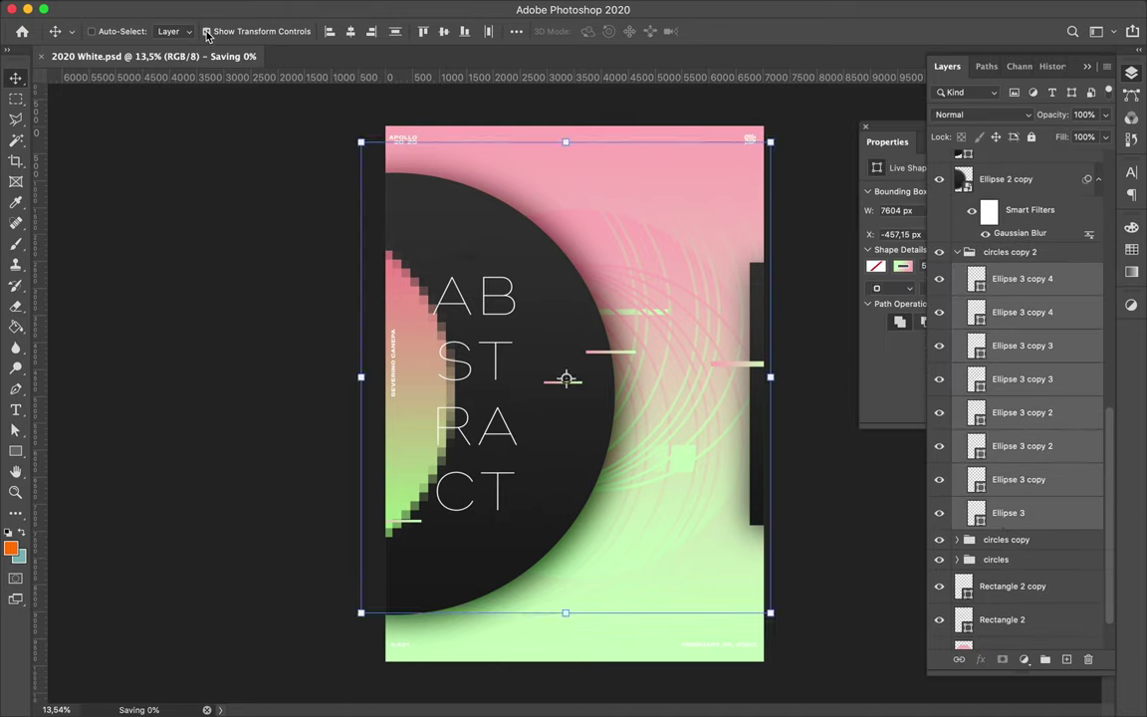
{"action": "key", "text": "a"}
{"action": "left_click", "coordinate": [256, 30]}
{"action": "left_click", "coordinate": [204, 95]}
{"action": "key", "text": "Escape"}
{"action": "key", "text": "v"}
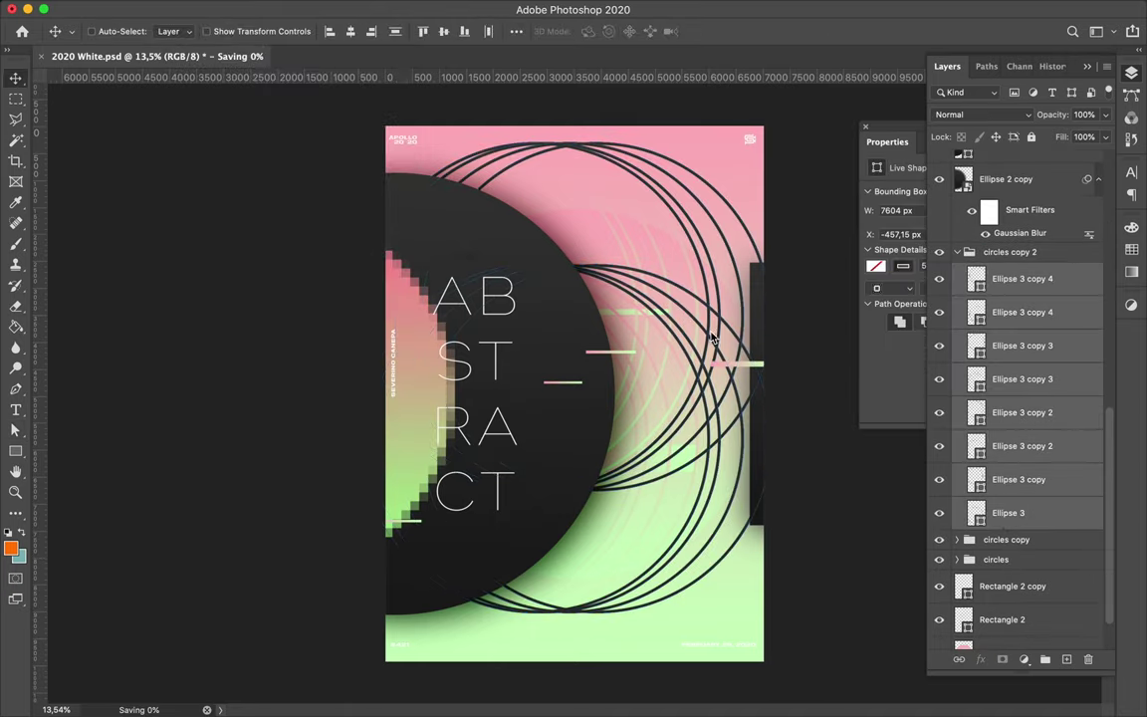
{"action": "left_click_drag", "start_coordinate": [588, 339], "coordinate": [542, 338]}
Step: Place circles copy 2 above the Ellipse 2 layers, enlarge it, and move it over the half-circle
{"action": "left_click_drag", "start_coordinate": [1009, 300], "coordinate": [1049, 192]}
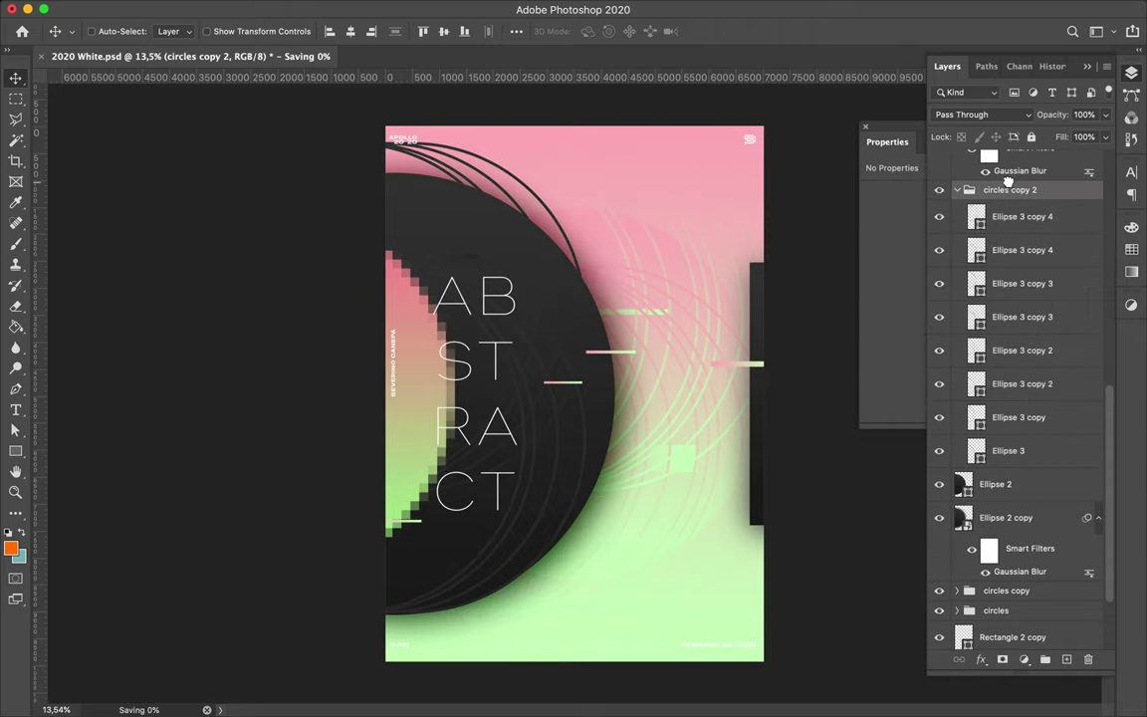
{"action": "key", "text": "ctrl+t"}
{"action": "left_click_drag", "start_coordinate": [380, 143], "coordinate": [396, 575]}
{"action": "key", "text": "Return"}
{"action": "left_click_drag", "start_coordinate": [438, 518], "coordinate": [444, 546]}
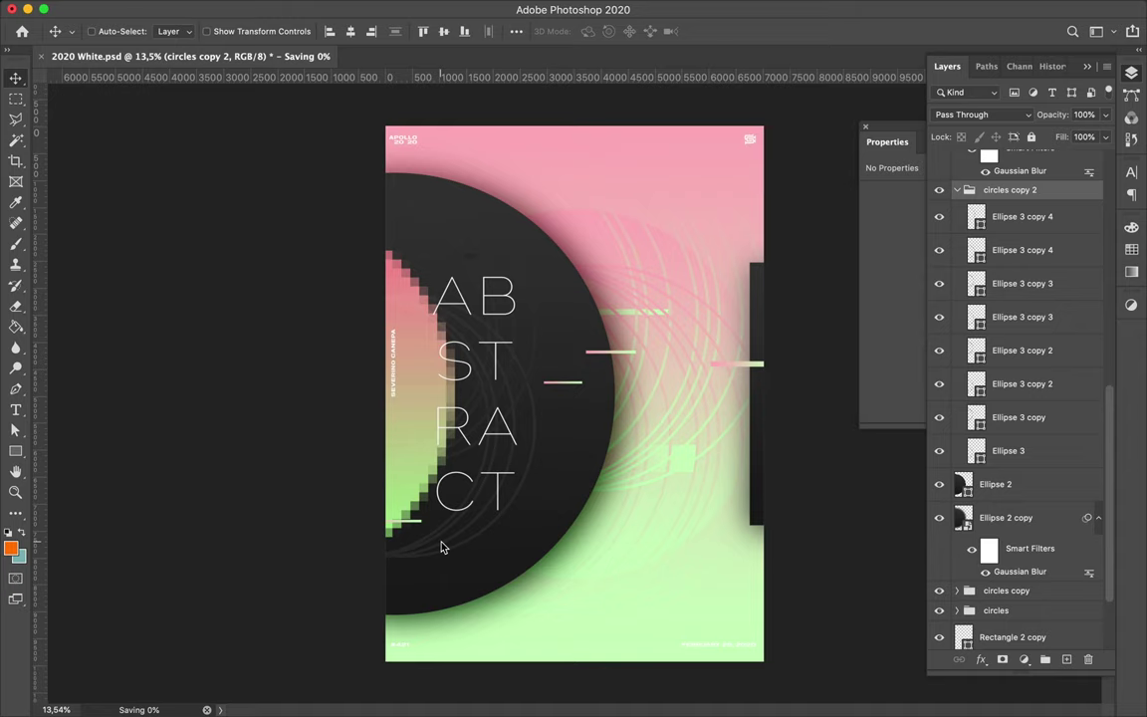
Step: Change the left colour stop of the circles' outline gradient
{"action": "left_click", "coordinate": [1007, 450]}
{"action": "left_click", "coordinate": [1021, 216], "text": "shift"}
{"action": "key", "text": "a"}
{"action": "left_click", "coordinate": [293, 31]}
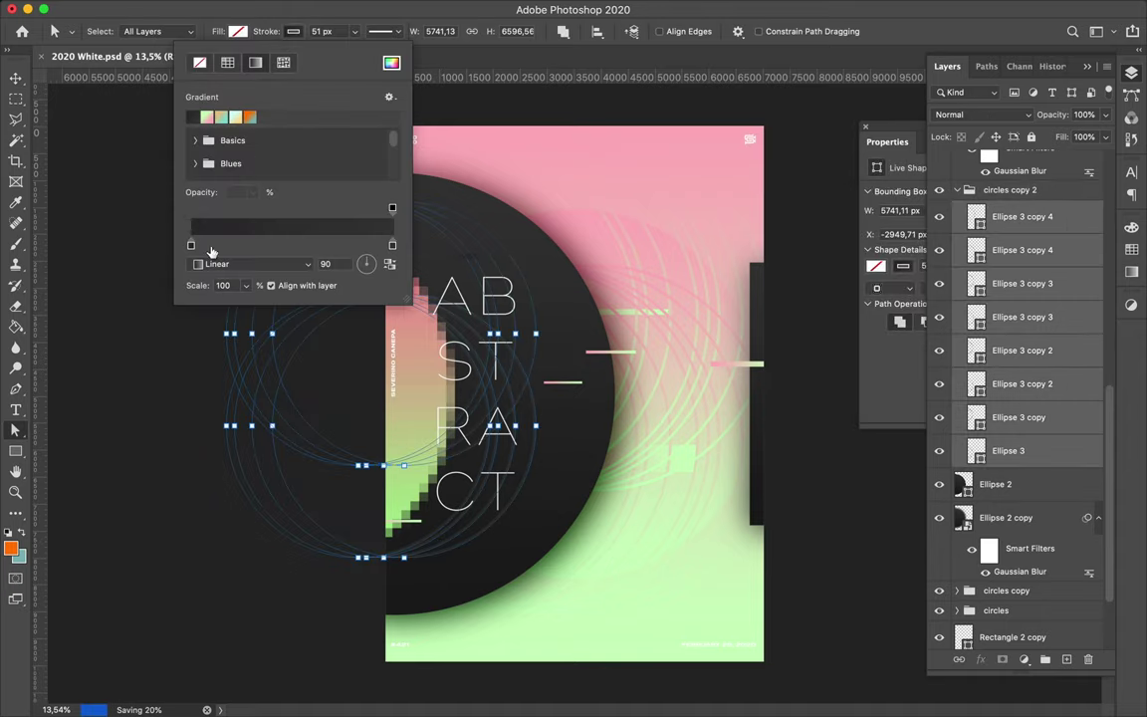
{"action": "double_click", "coordinate": [192, 245]}
{"action": "key", "text": "Return"}
{"action": "key", "text": "v"}
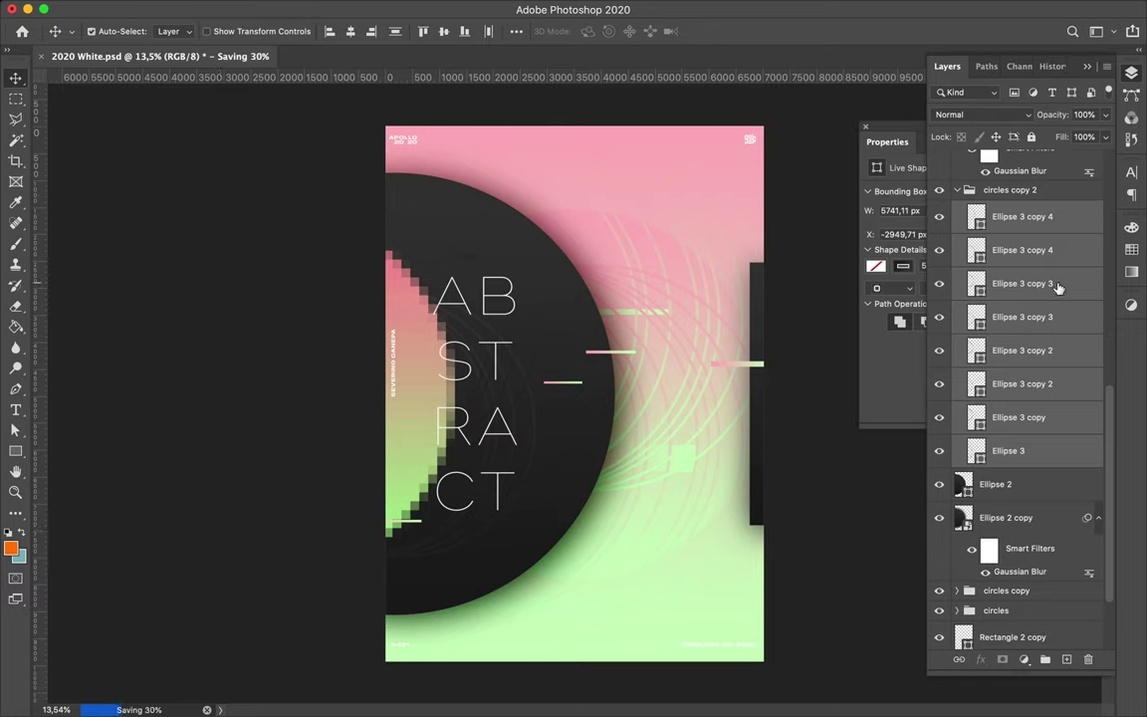
Step: Merge the selected circles into one layer, Ellipse 3 copy 4, and dismiss the save error
{"action": "key", "text": "ctrl+e"}
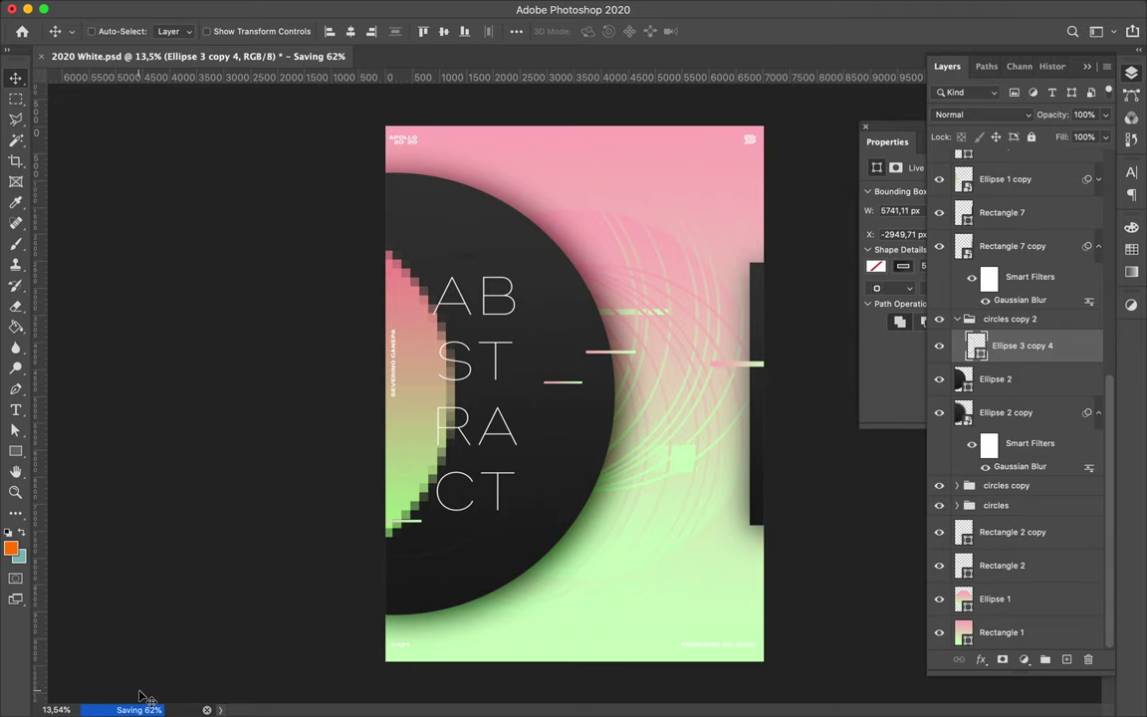
{"action": "left_click", "coordinate": [693, 268]}
{"action": "key", "text": "Delete"}
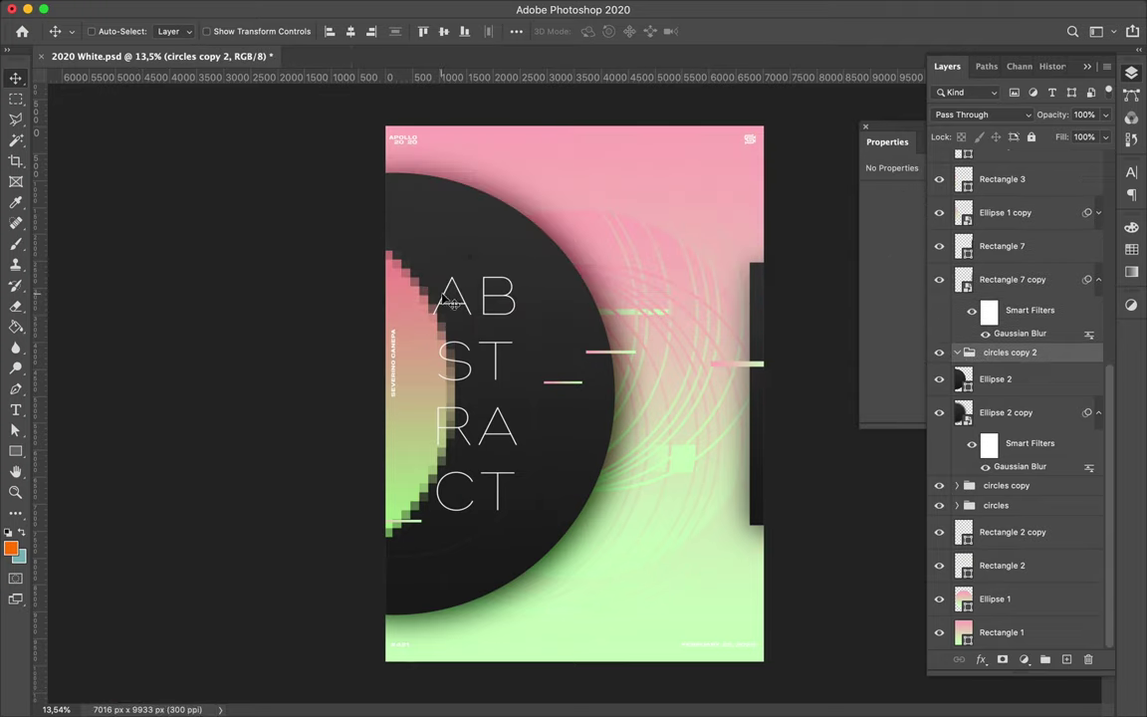
Step: Save the poster in the Web folder as a Large Document Format .psb, then ungroup circles copy 2
{"action": "key", "text": "ctrl+shift+s"}
{"action": "left_click", "coordinate": [538, 211]}
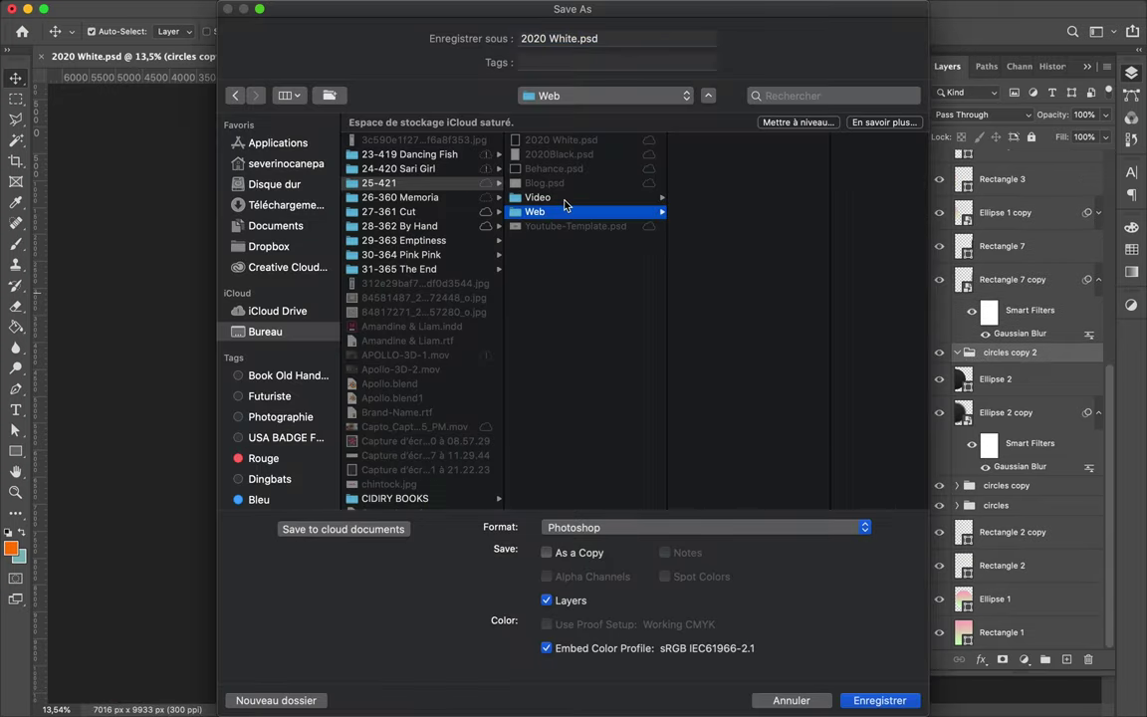
{"action": "left_click", "coordinate": [707, 528]}
{"action": "left_click", "coordinate": [607, 546]}
{"action": "left_click", "coordinate": [880, 700]}
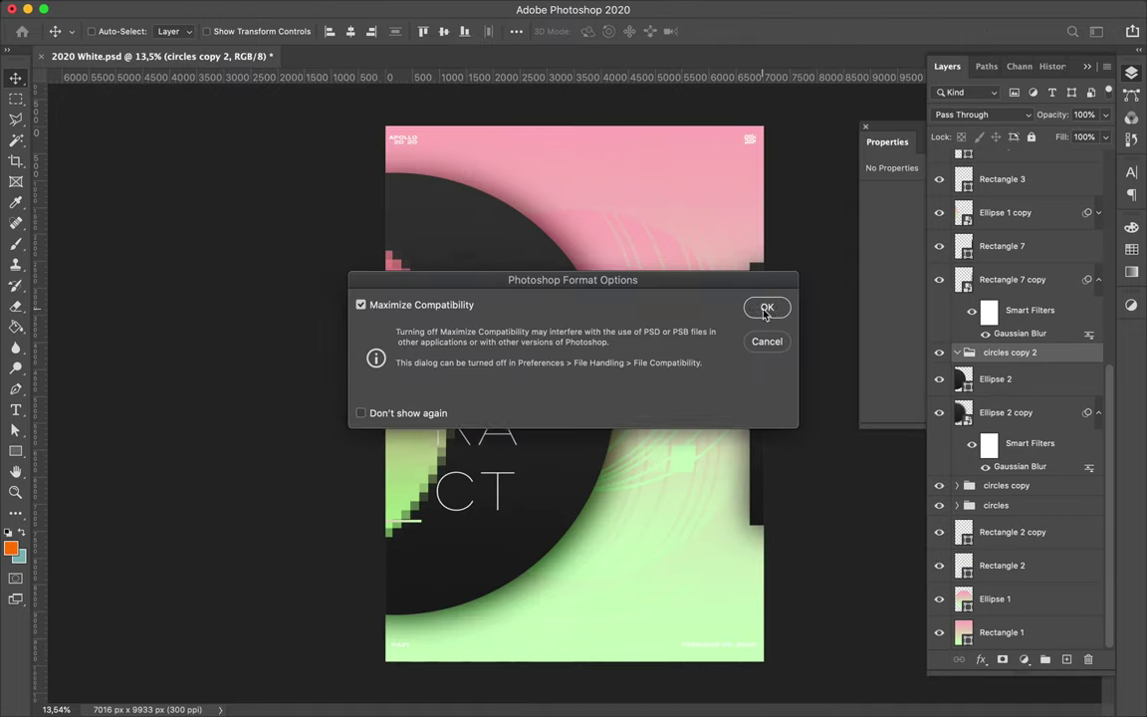
{"action": "left_click", "coordinate": [766, 311]}
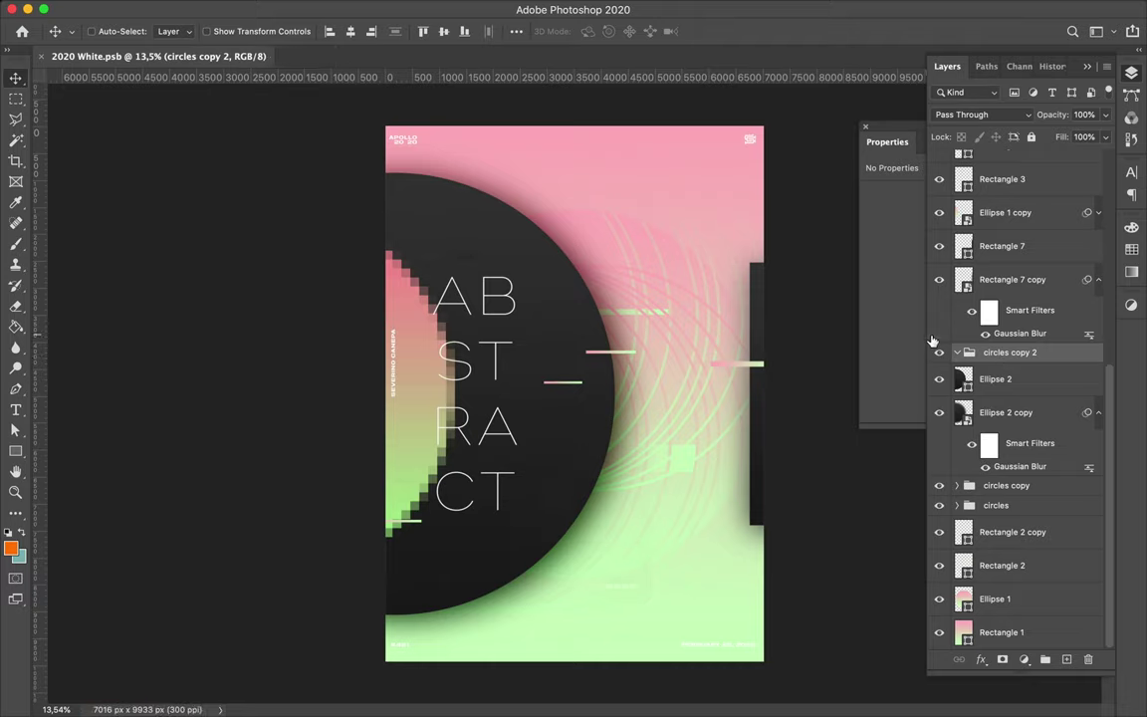
{"action": "key", "text": "ctrl+shift+g"}
Step: Move the circles and circles copy groups below Rectangle 2 and nudge ABSTRACT slightly right
{"action": "left_click", "coordinate": [1005, 484]}
{"action": "left_click", "coordinate": [1015, 505], "text": "shift"}
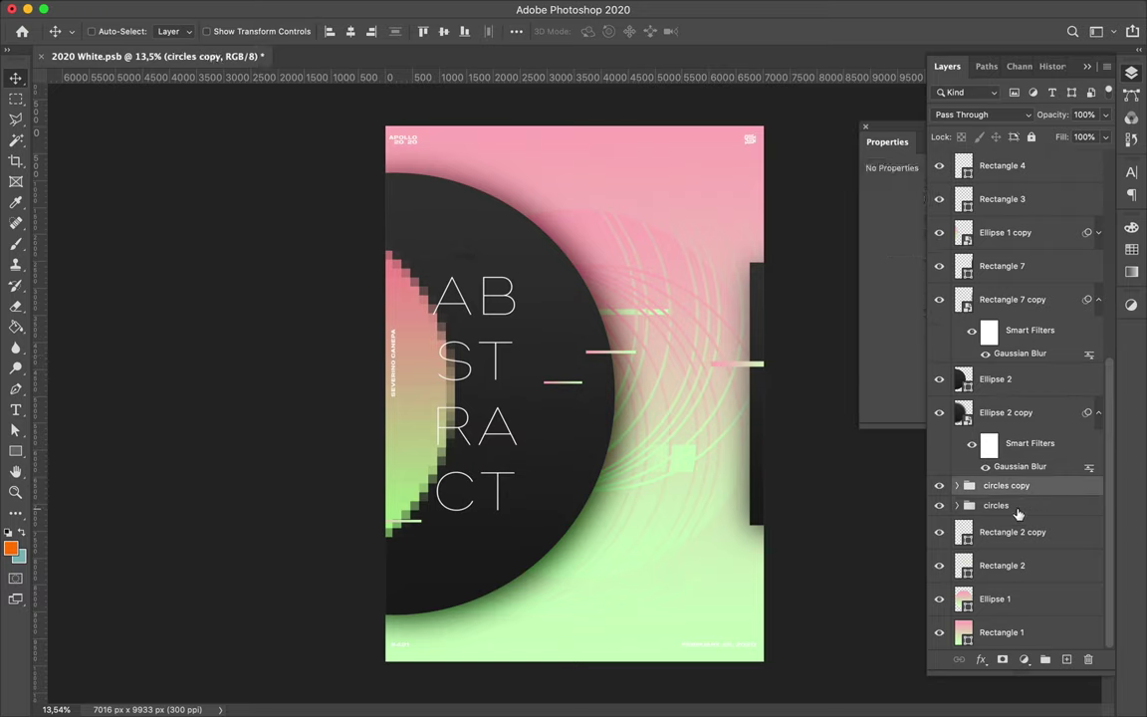
{"action": "left_click_drag", "start_coordinate": [1016, 504], "coordinate": [1015, 577]}
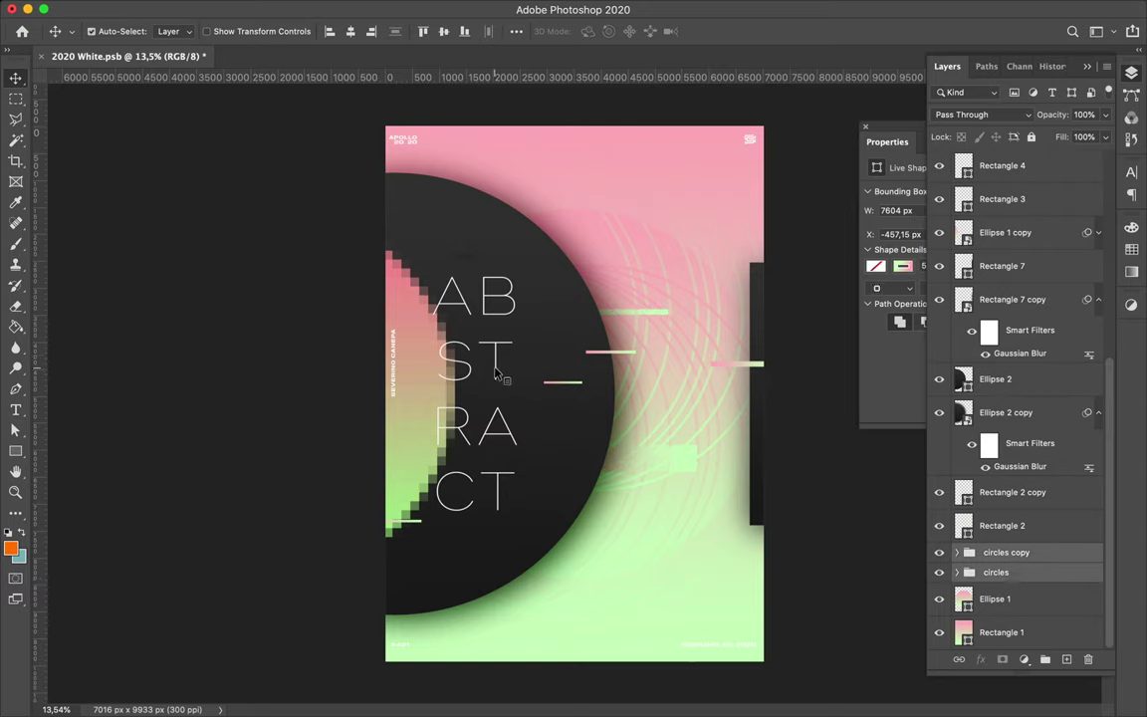
{"action": "left_click_drag", "start_coordinate": [450, 338], "coordinate": [473, 338]}
Step: Set ABSTRACT to 100 pt with 2220 tracking and centre-align it
{"action": "left_click", "coordinate": [1130, 172]}
{"action": "left_click", "coordinate": [974, 215]}
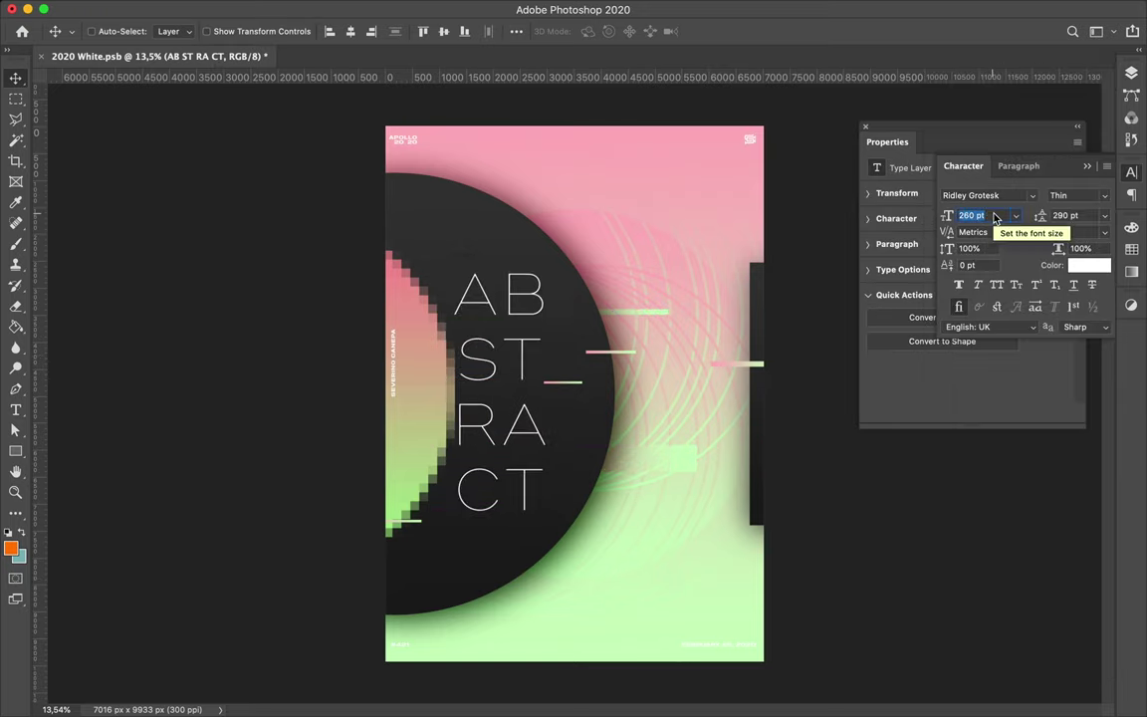
{"action": "key", "text": "shift+Down"}
{"action": "key", "text": "shift+Down"}
{"action": "key", "text": "shift+Down"}
{"action": "key", "text": "shift+Down"}
{"action": "key", "text": "shift+Down"}
{"action": "key", "text": "shift+Down"}
{"action": "key", "text": "shift+Down"}
{"action": "key", "text": "shift+Down"}
{"action": "key", "text": "shift+Down"}
{"action": "key", "text": "shift+Down"}
{"action": "key", "text": "shift+Down"}
{"action": "key", "text": "shift+Down"}
{"action": "key", "text": "shift+Down"}
{"action": "key", "text": "shift+Down"}
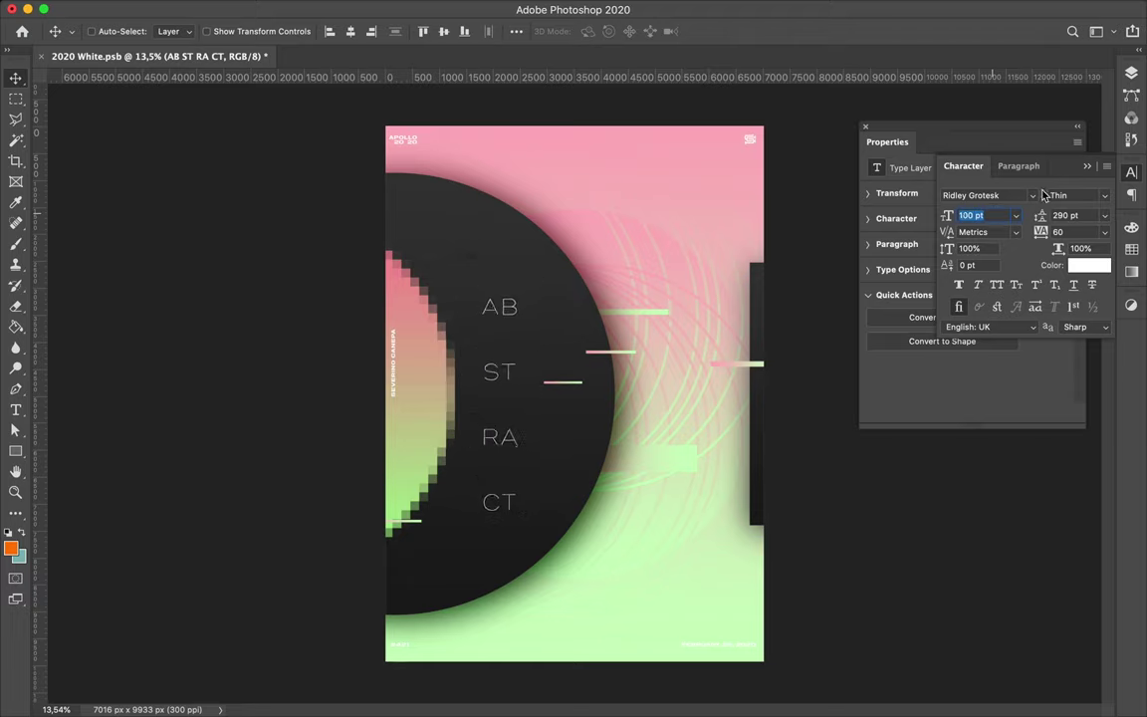
{"action": "left_click", "coordinate": [1062, 232]}
{"action": "key", "text": "shift+Up"}
{"action": "key", "text": "shift+Up"}
{"action": "key", "text": "shift+Up"}
{"action": "key", "text": "shift+Up"}
{"action": "key", "text": "shift+Up"}
{"action": "key", "text": "shift+Up"}
{"action": "key", "text": "shift+Up"}
{"action": "key", "text": "shift+Up"}
{"action": "key", "text": "shift+Up"}
{"action": "key", "text": "shift+Up"}
{"action": "key", "text": "shift+Up"}
{"action": "key", "text": "shift+Up"}
{"action": "key", "text": "shift+Up"}
{"action": "key", "text": "shift+Up"}
{"action": "key", "text": "shift+Up"}
{"action": "key", "text": "Up"}
{"action": "key", "text": "Up"}
{"action": "key", "text": "Up"}
{"action": "key", "text": "Up"}
{"action": "key", "text": "Up"}
{"action": "key", "text": "Up"}
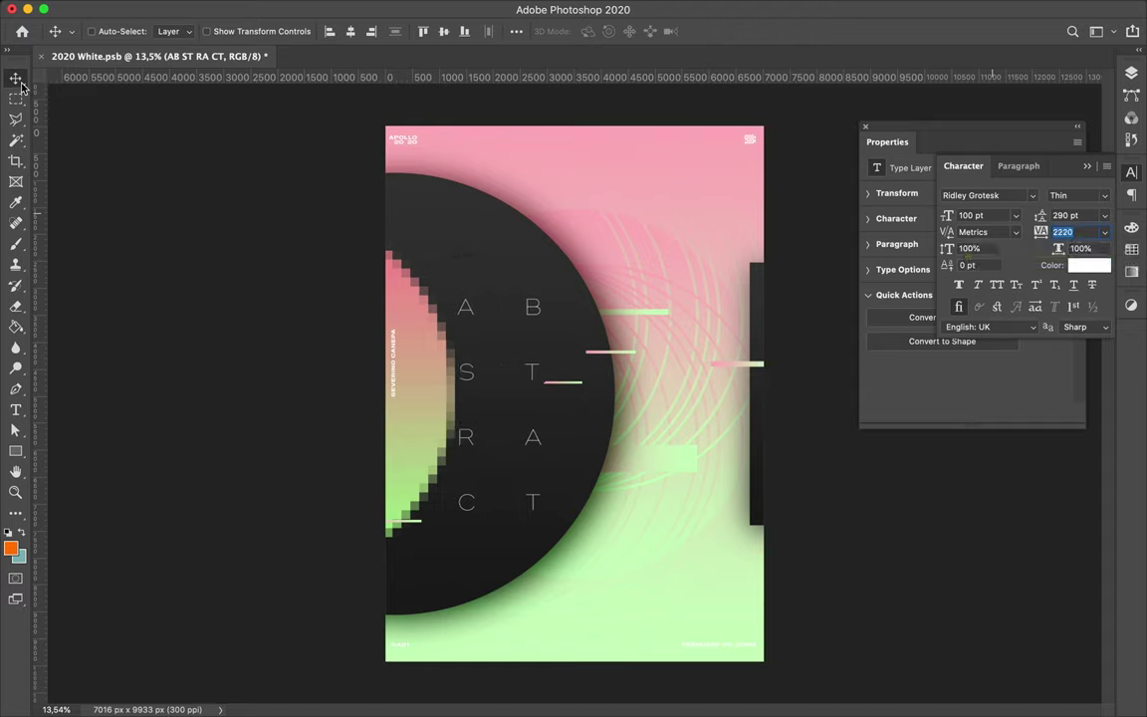
{"action": "left_click", "coordinate": [356, 31]}
Step: Move Rectangle 6 between Rectangle 2 copy and Rectangle 2, reposition the left bar, and duplicate Ellipse 2
{"action": "left_click", "coordinate": [443, 31]}
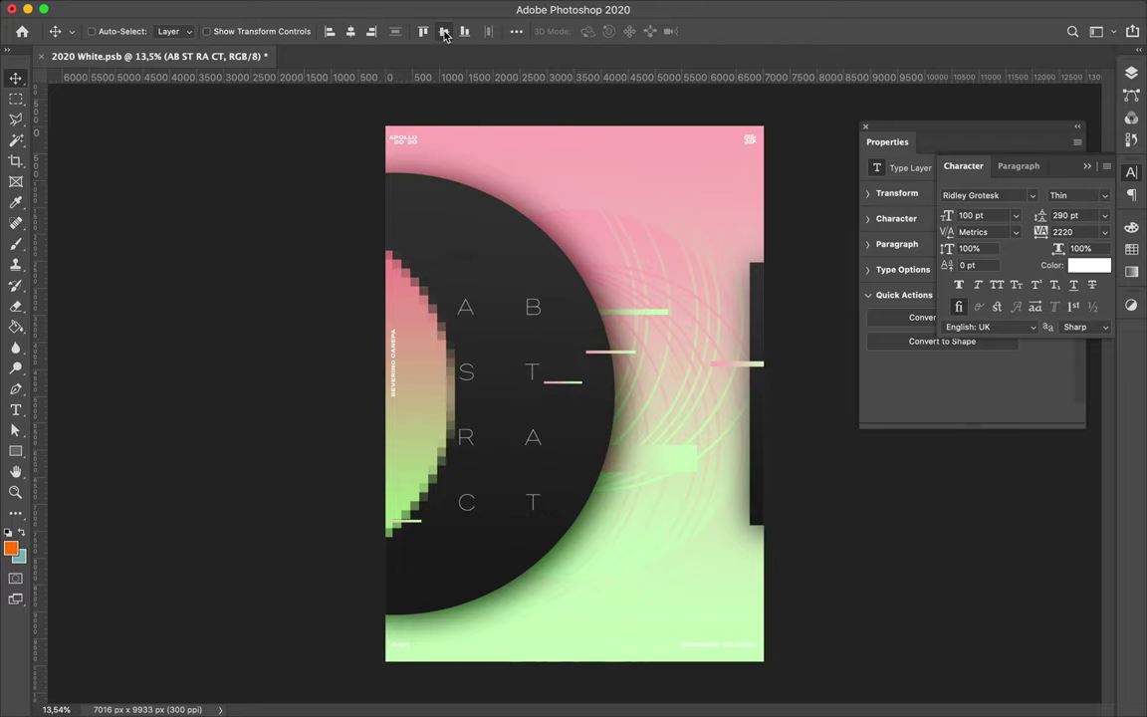
{"action": "left_click", "coordinate": [738, 366]}
{"action": "left_click", "coordinate": [1130, 71]}
{"action": "left_click_drag", "start_coordinate": [1000, 182], "coordinate": [1005, 516]}
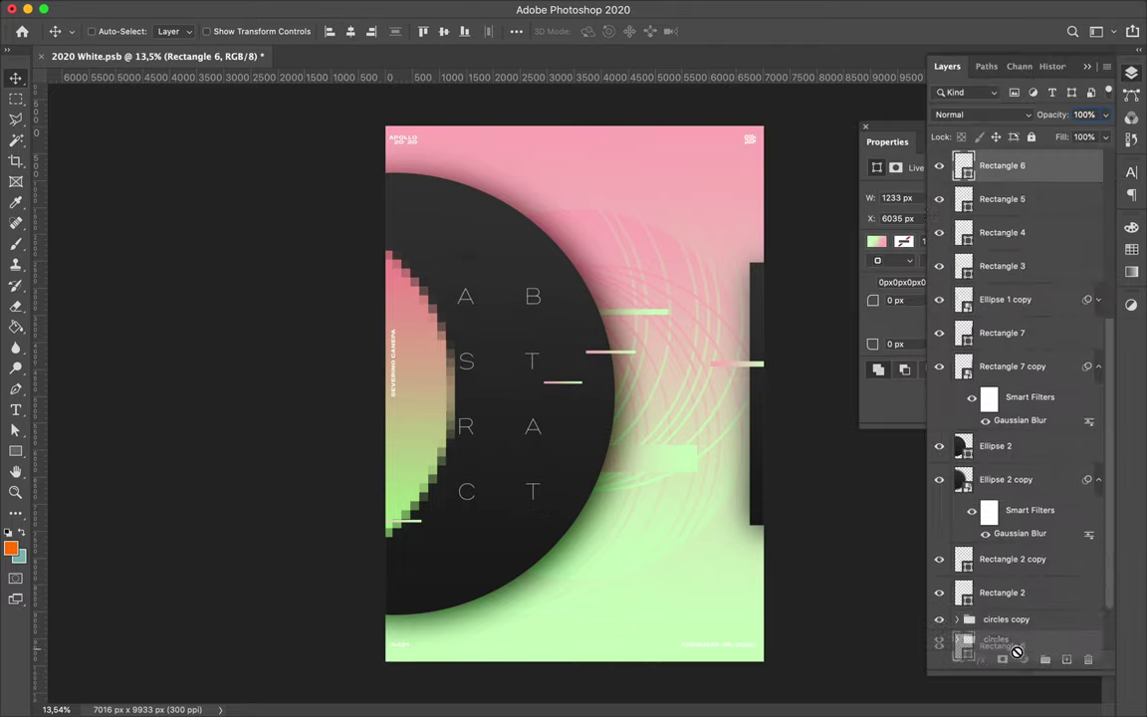
{"action": "left_click_drag", "start_coordinate": [408, 520], "coordinate": [535, 550]}
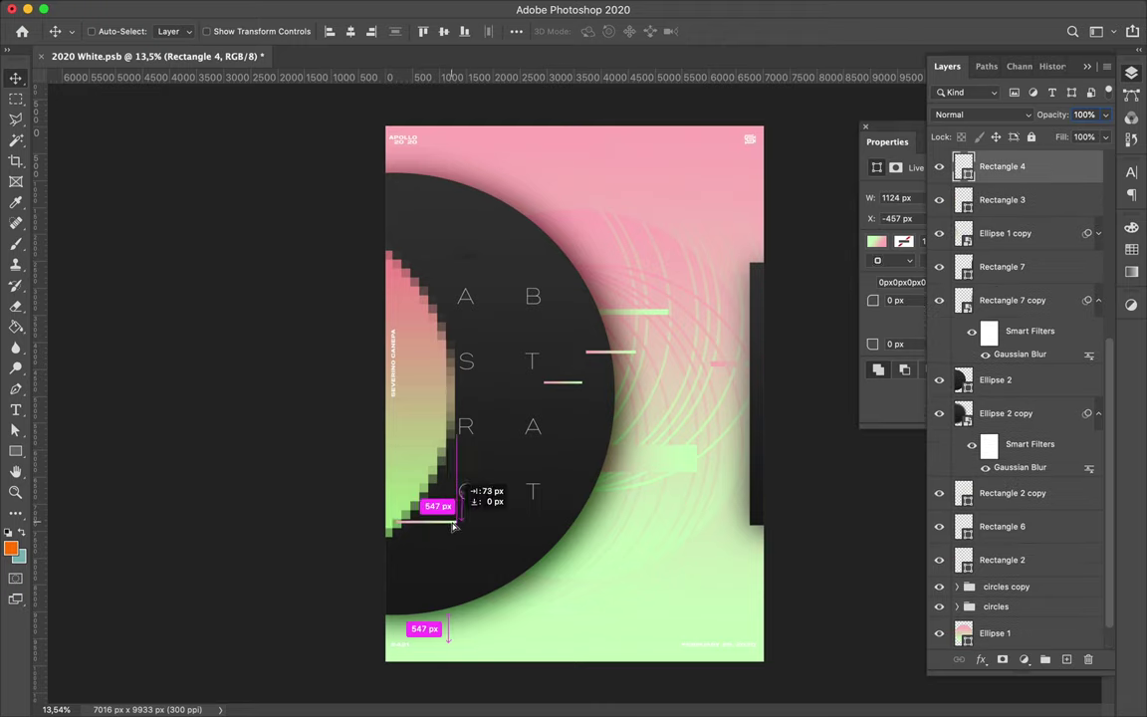
{"action": "left_click_drag", "start_coordinate": [996, 379], "coordinate": [1034, 372]}
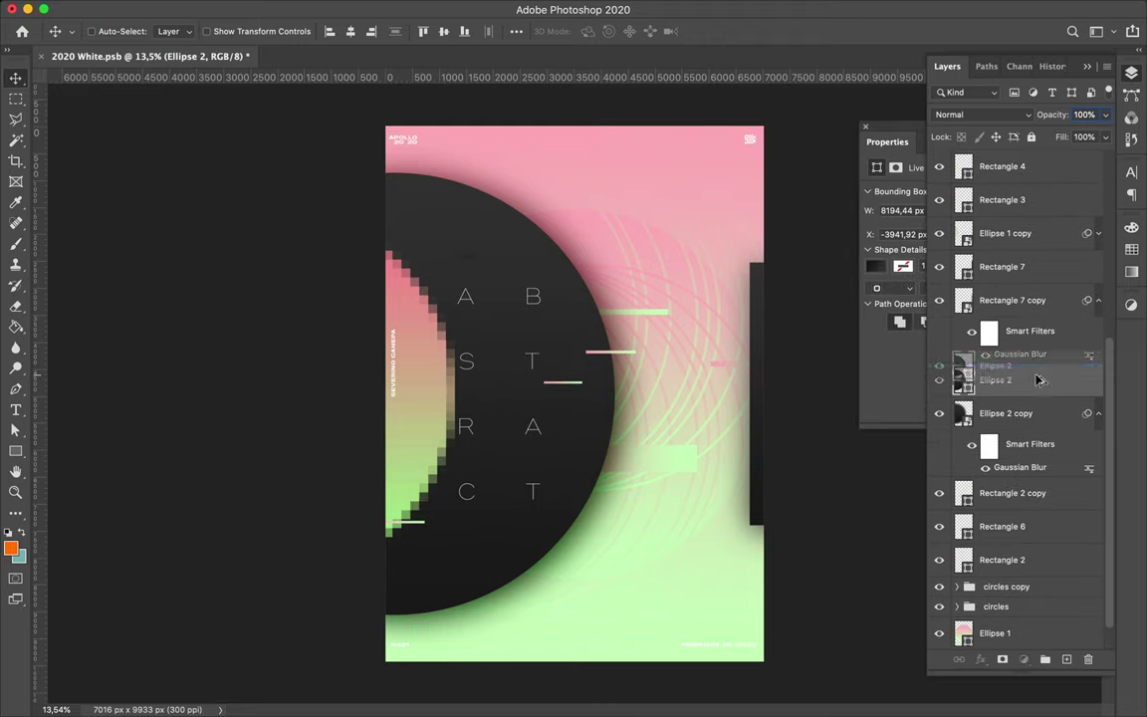
{"action": "left_click", "coordinate": [480, 8]}
Step: Mosaic-pixelate the Ellipse 2 copy at cell size 166 and offset two pixelated copies leftward
{"action": "left_click", "coordinate": [630, 340]}
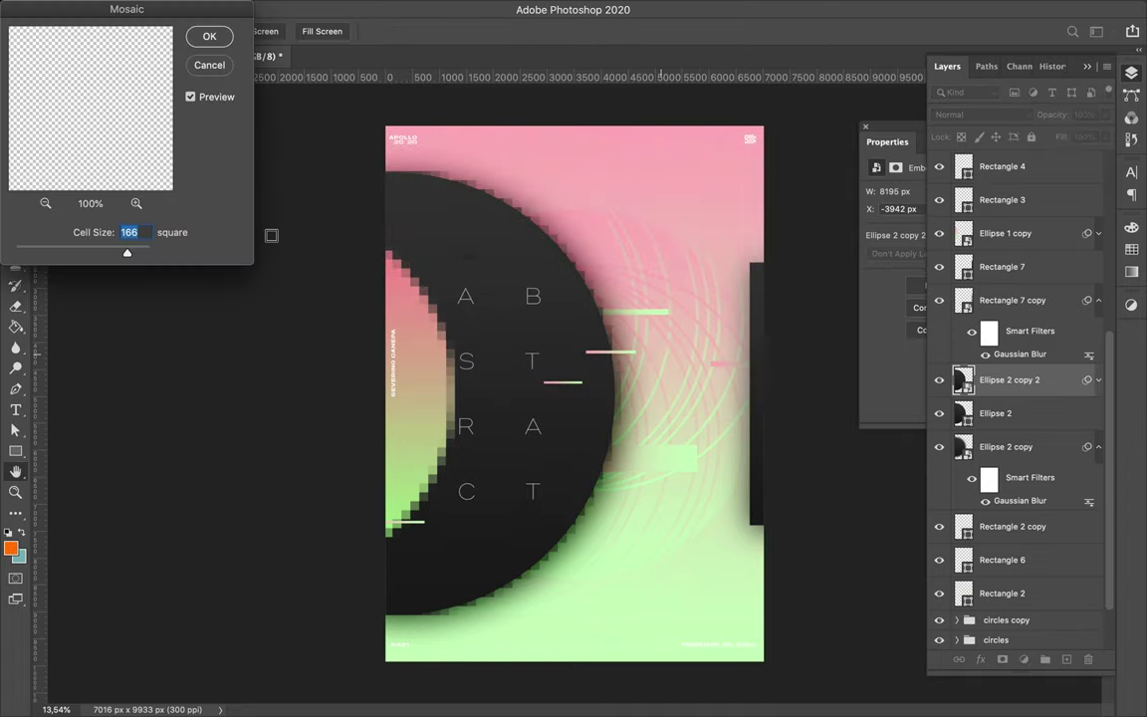
{"action": "left_click", "coordinate": [209, 36]}
{"action": "left_click_drag", "start_coordinate": [555, 363], "coordinate": [603, 414]}
{"action": "left_click_drag", "start_coordinate": [768, 455], "coordinate": [860, 430]}
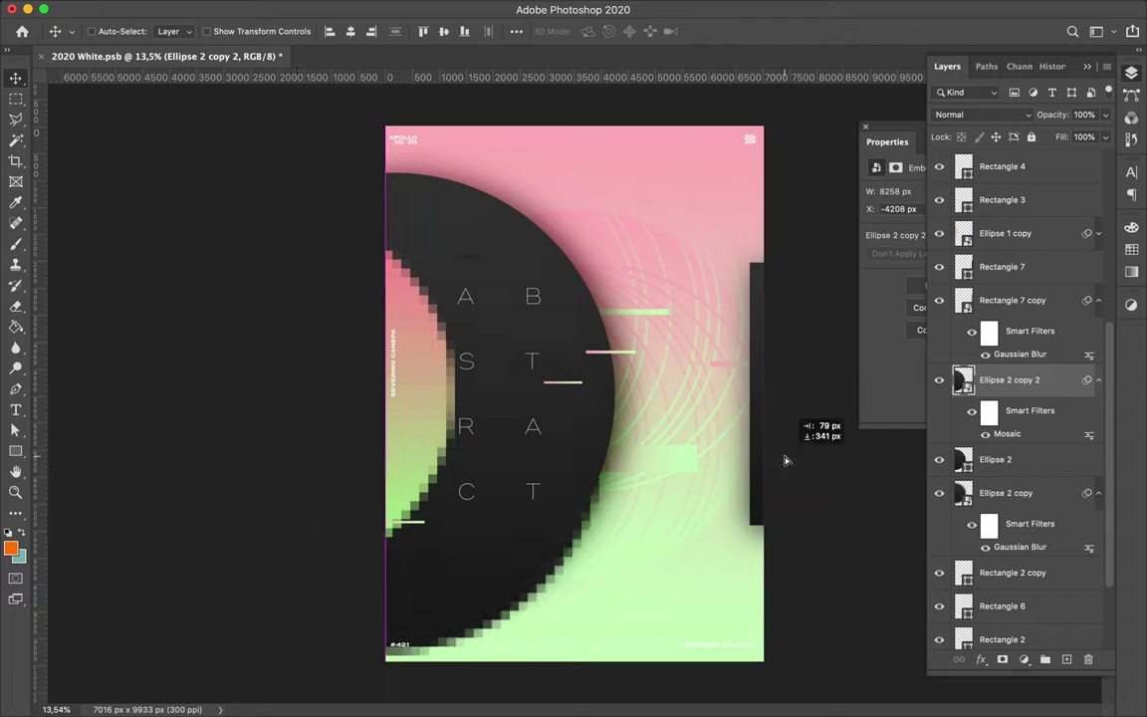
{"action": "left_click_drag", "start_coordinate": [445, 622], "coordinate": [454, 601]}
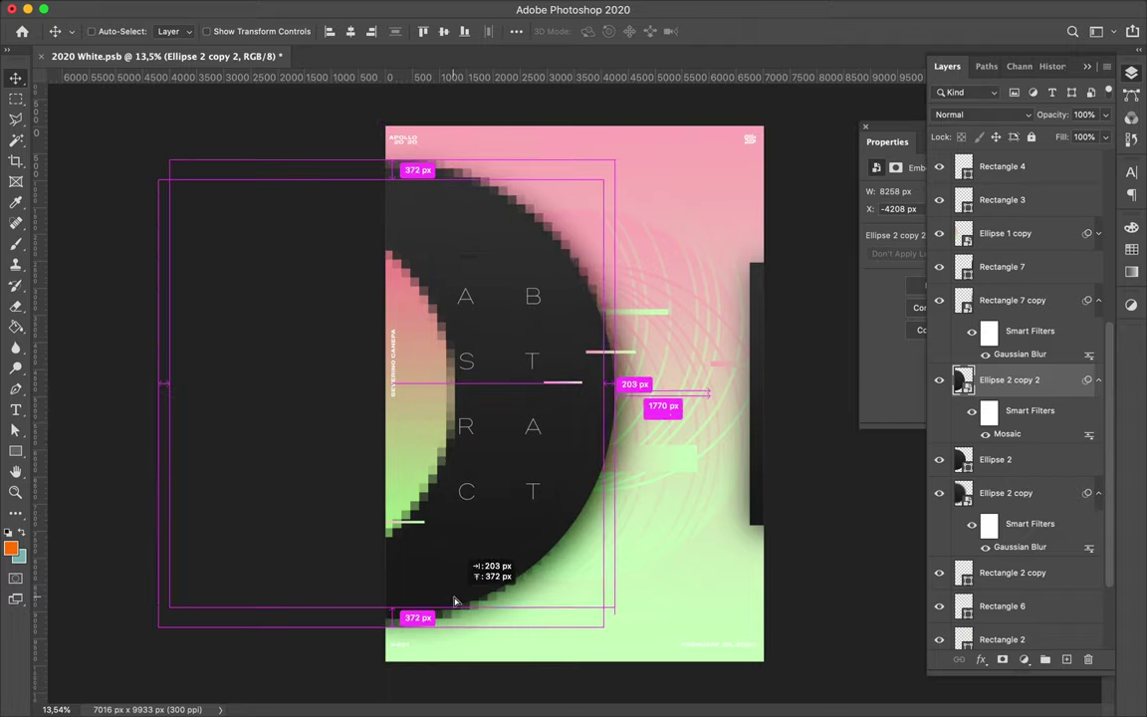
{"action": "left_click_drag", "start_coordinate": [454, 601], "coordinate": [406, 599]}
{"action": "mouse_move", "coordinate": [456, 463]}
{"action": "left_mouse_down"}
{"action": "mouse_move", "coordinate": [427, 443]}
{"action": "mouse_move", "coordinate": [420, 382]}
{"action": "mouse_move", "coordinate": [457, 261]}
{"action": "left_mouse_up"}
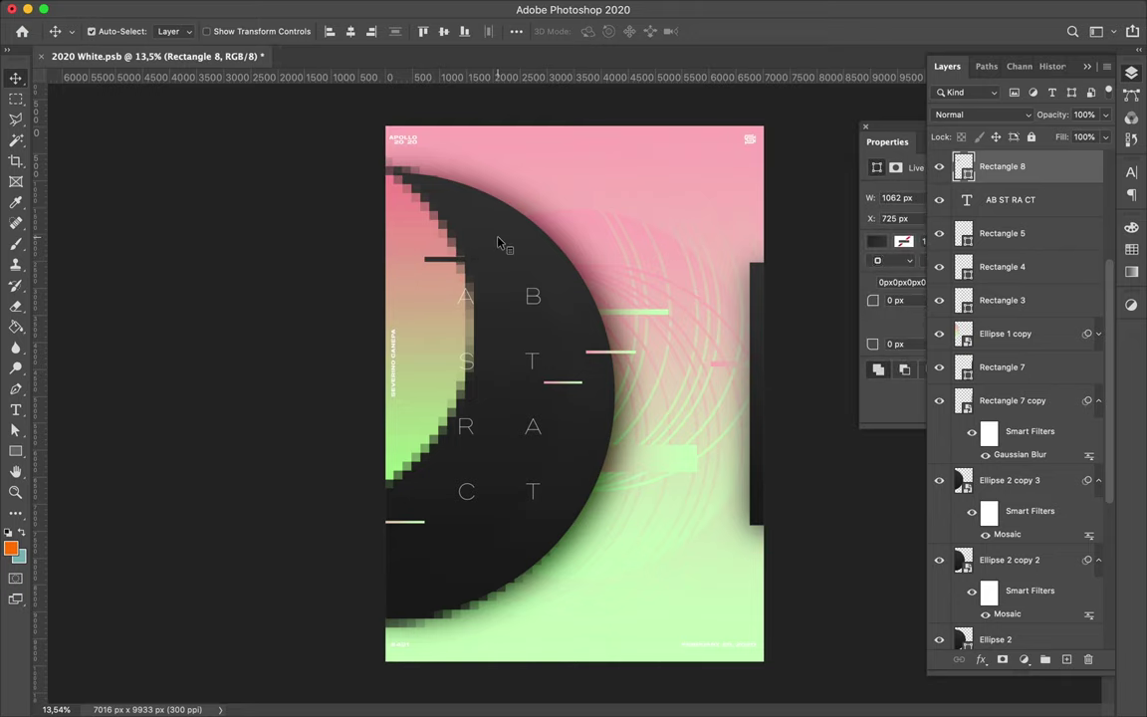
Step: Draw three thin dark bars (Rectangles 9, 10 and 11) around the dark circle
{"action": "key", "text": "u"}
{"action": "left_click_drag", "start_coordinate": [578, 509], "coordinate": [601, 514]}
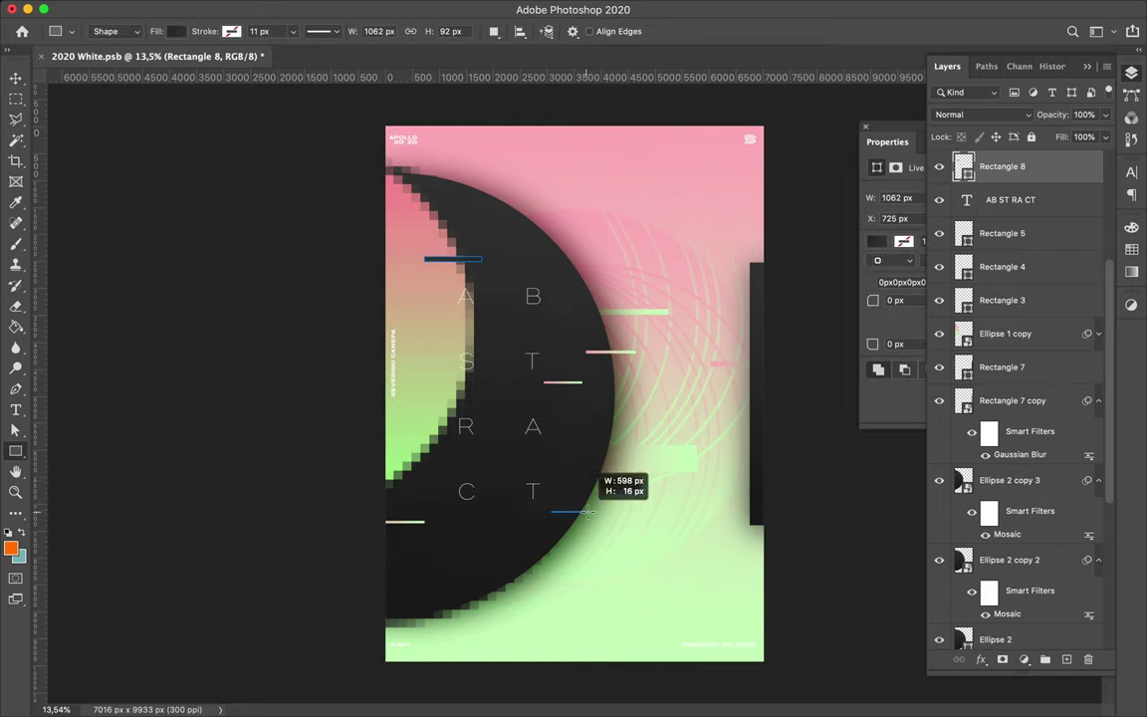
{"action": "left_click_drag", "start_coordinate": [709, 382], "coordinate": [737, 387]}
{"action": "mouse_move", "coordinate": [626, 401]}
{"action": "left_mouse_down"}
{"action": "mouse_move", "coordinate": [659, 406]}
{"action": "mouse_move", "coordinate": [633, 420]}
{"action": "left_mouse_up"}
Step: Squash the Rectangle 2 copy bar into a thin line, save, and nudge the Ellipse 1 copy
{"action": "key", "text": "v"}
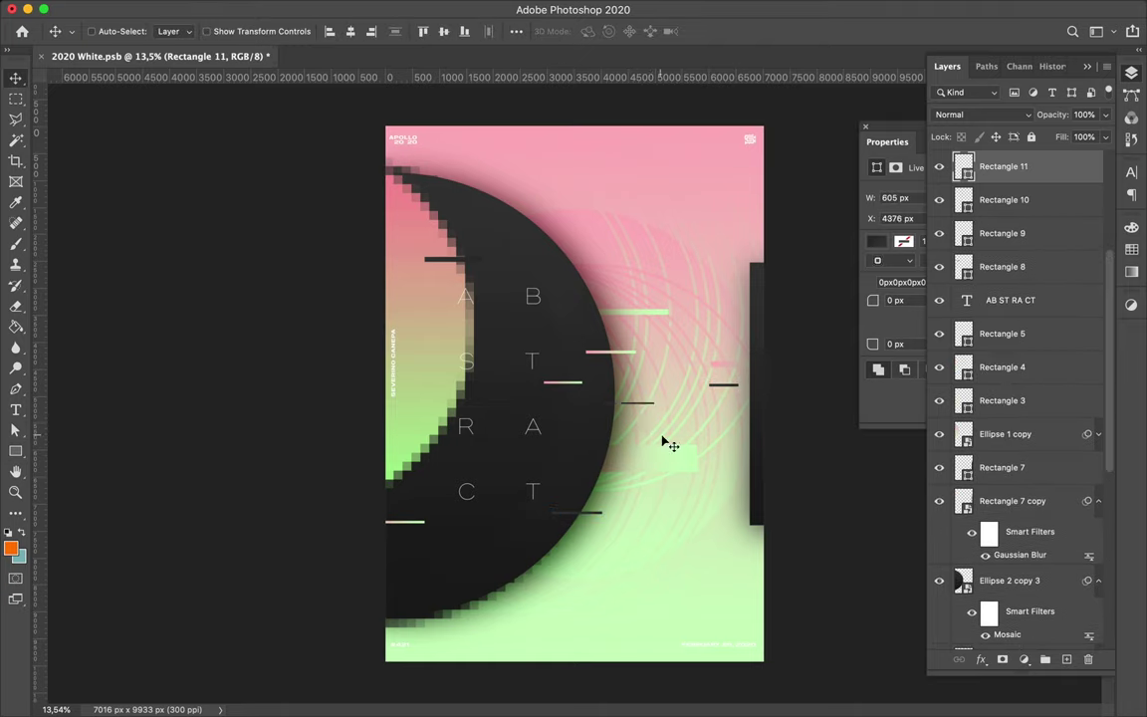
{"action": "left_click", "coordinate": [666, 459], "text": "ctrl"}
{"action": "key", "text": "ctrl+t"}
{"action": "mouse_move", "coordinate": [602, 450]}
{"action": "left_mouse_down"}
{"action": "mouse_move", "coordinate": [603, 465]}
{"action": "mouse_move", "coordinate": [731, 470]}
{"action": "left_mouse_up"}
{"action": "key", "text": "Return"}
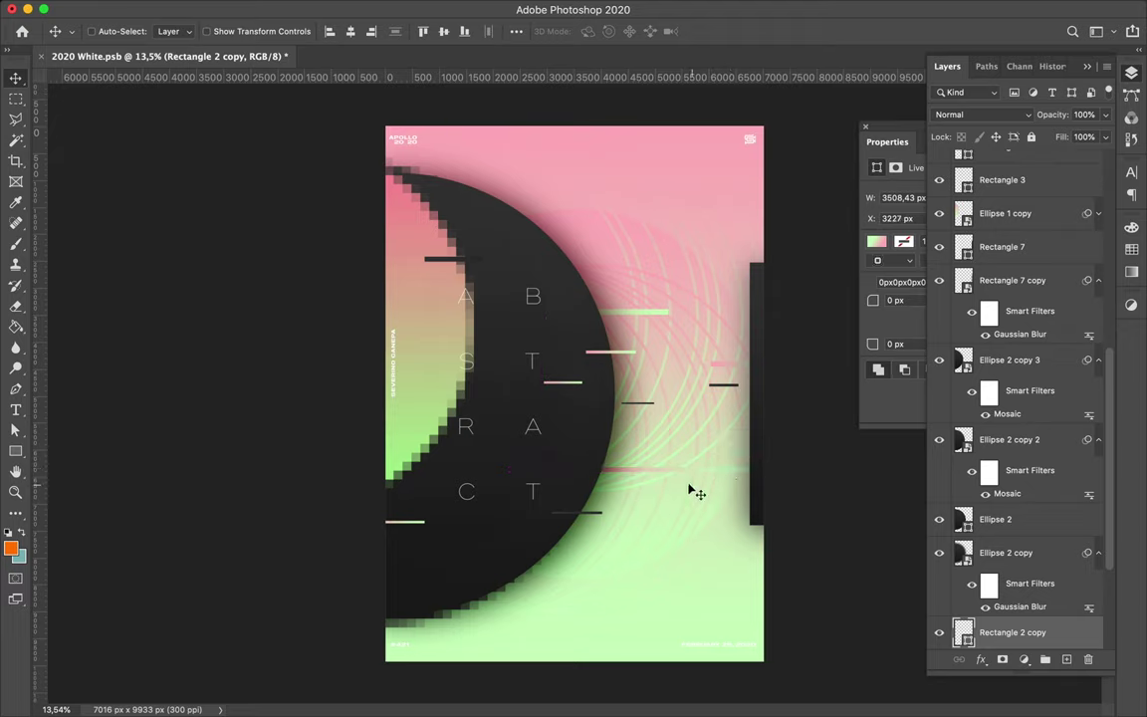
{"action": "key", "text": "ctrl+s"}
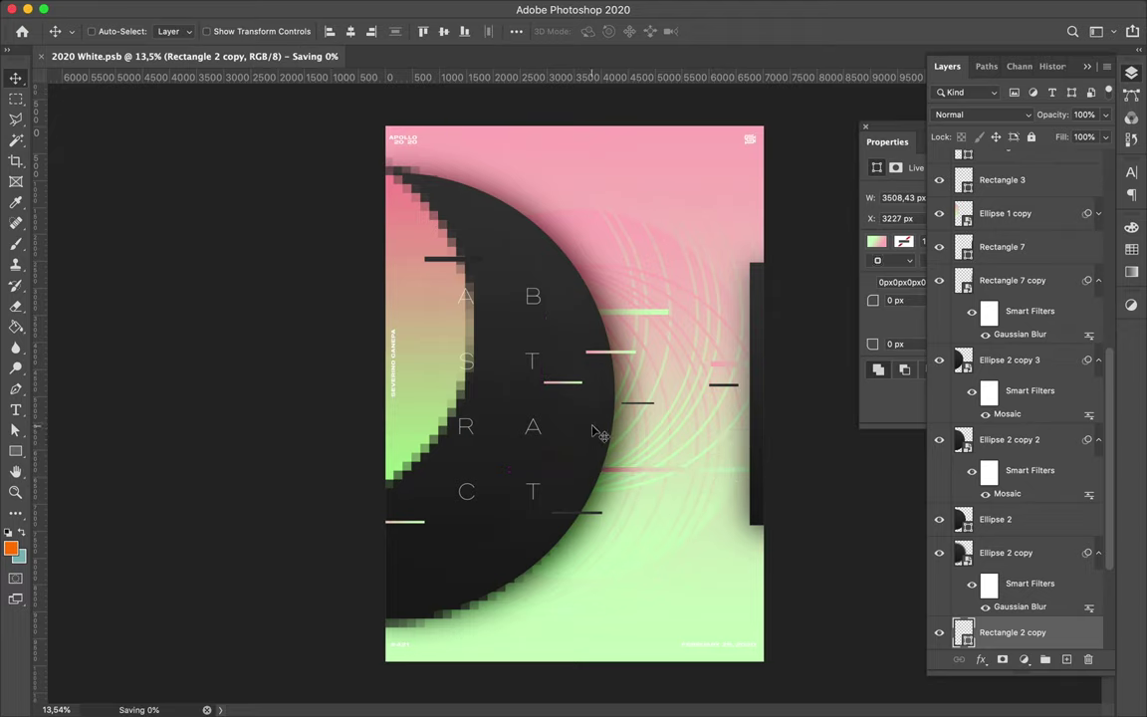
{"action": "left_click", "coordinate": [440, 384], "text": "ctrl"}
{"action": "left_click_drag", "start_coordinate": [440, 384], "coordinate": [430, 372]}
Step: Draw a tall white, stroke-less temporary rectangle over the poster's right half
{"action": "key", "text": "u"}
{"action": "left_click", "coordinate": [231, 30]}
{"action": "left_click", "coordinate": [134, 56]}
{"action": "left_click", "coordinate": [176, 31]}
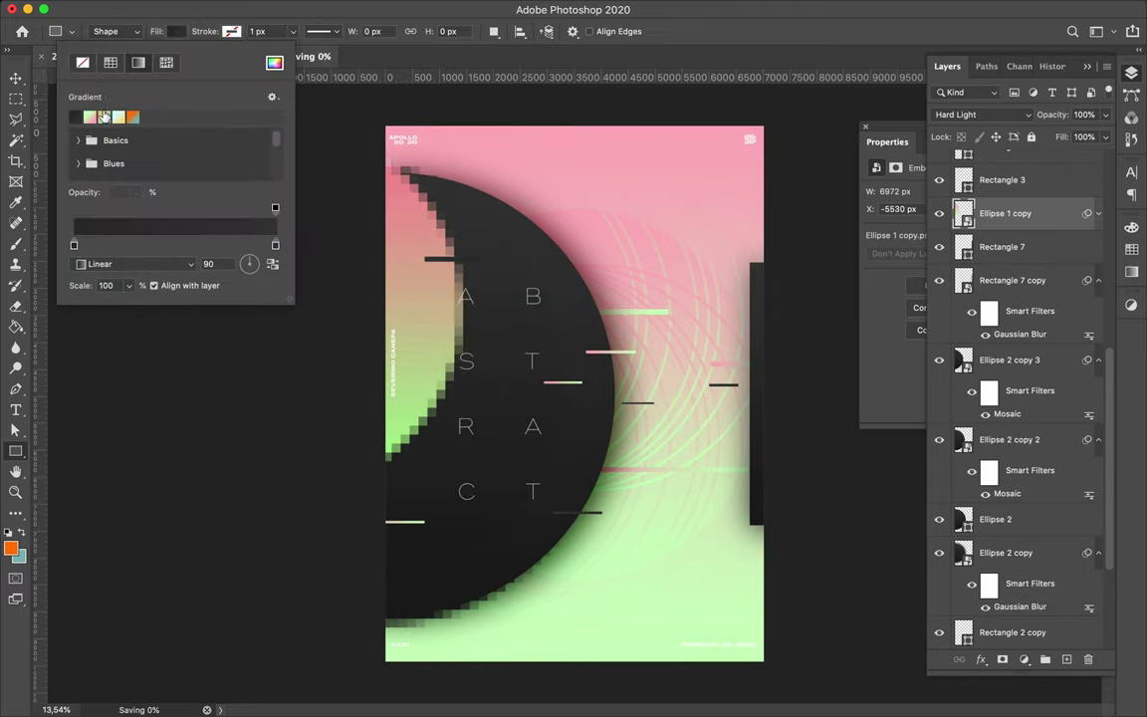
{"action": "left_click", "coordinate": [118, 57]}
{"action": "left_click", "coordinate": [77, 116]}
{"action": "mouse_move", "coordinate": [600, 159]}
{"action": "left_mouse_down"}
{"action": "mouse_move", "coordinate": [694, 374]}
{"action": "mouse_move", "coordinate": [726, 626]}
{"action": "left_mouse_up"}
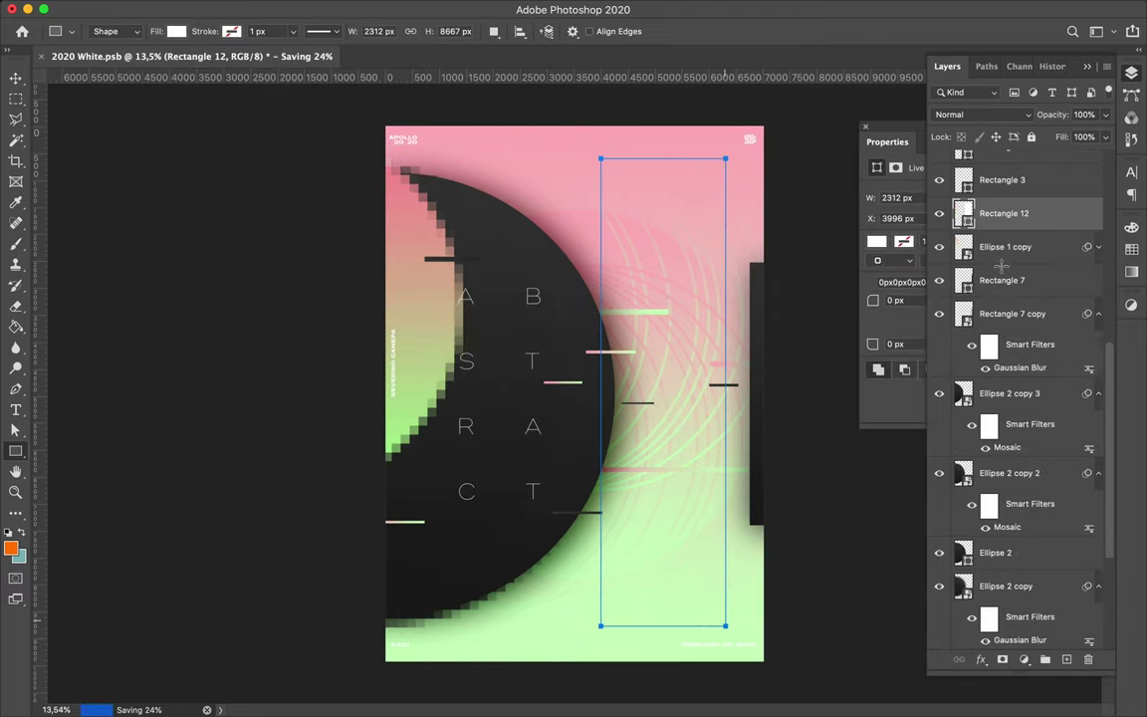
{"action": "key", "text": "v"}
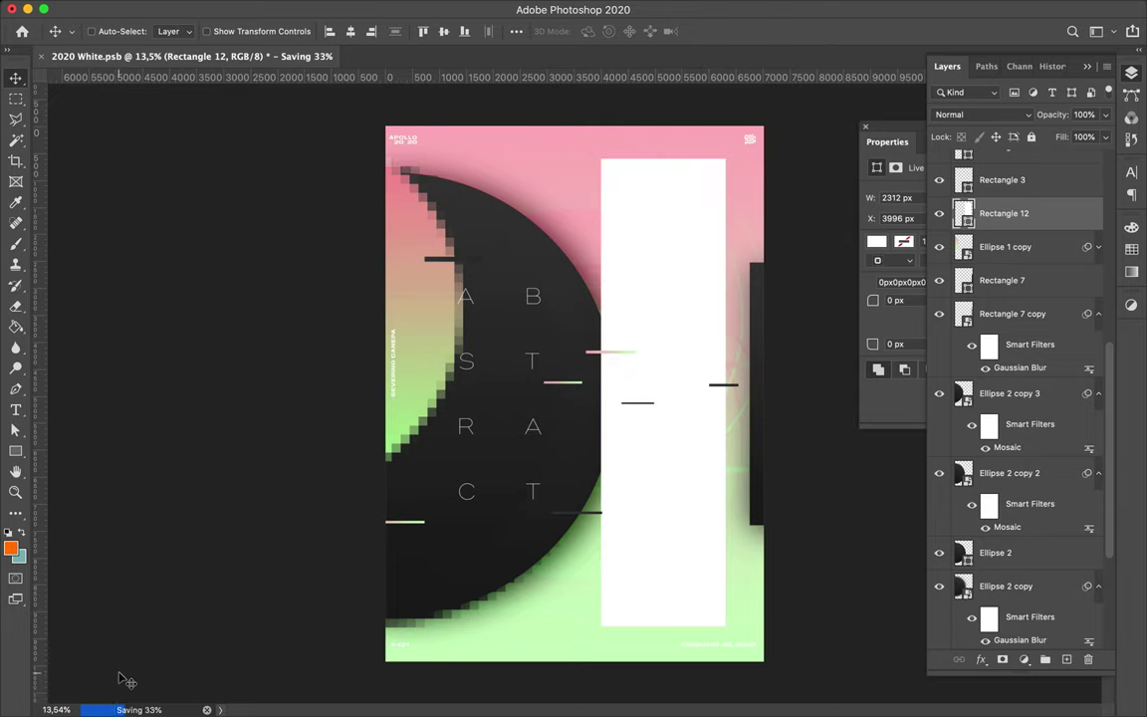
Step: Blend the rectangle with Exclusion, then Difference, sample a dark colour from it, and delete it
{"action": "left_click", "coordinate": [981, 115]}
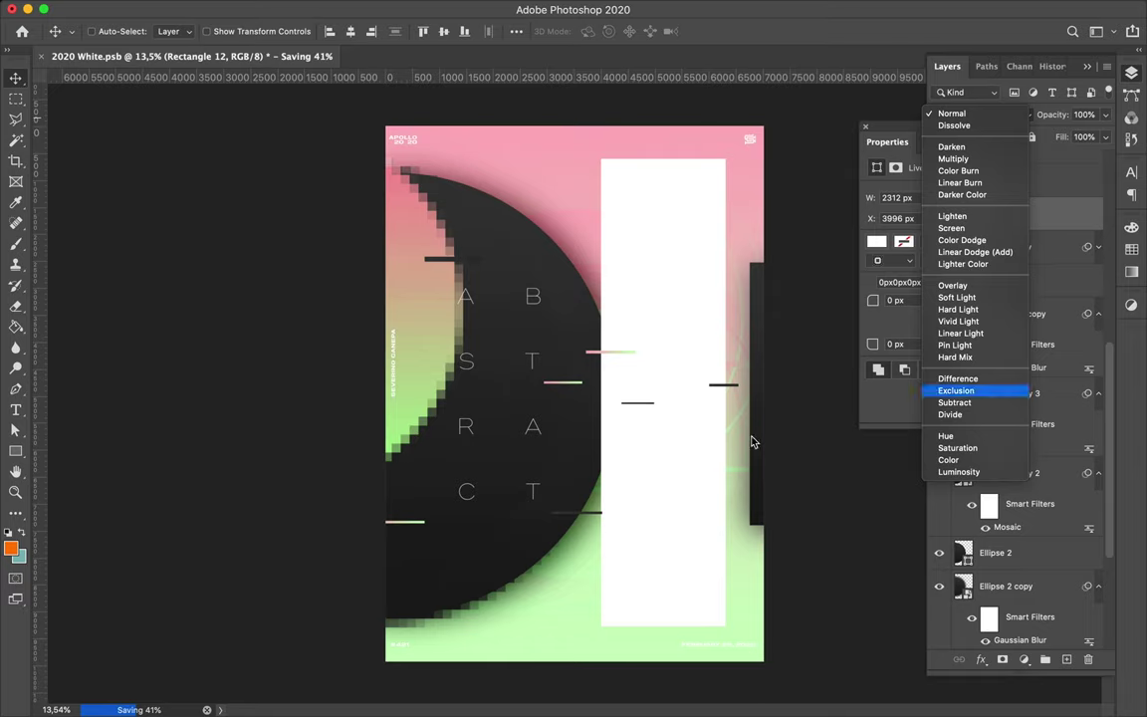
{"action": "key", "text": "Return"}
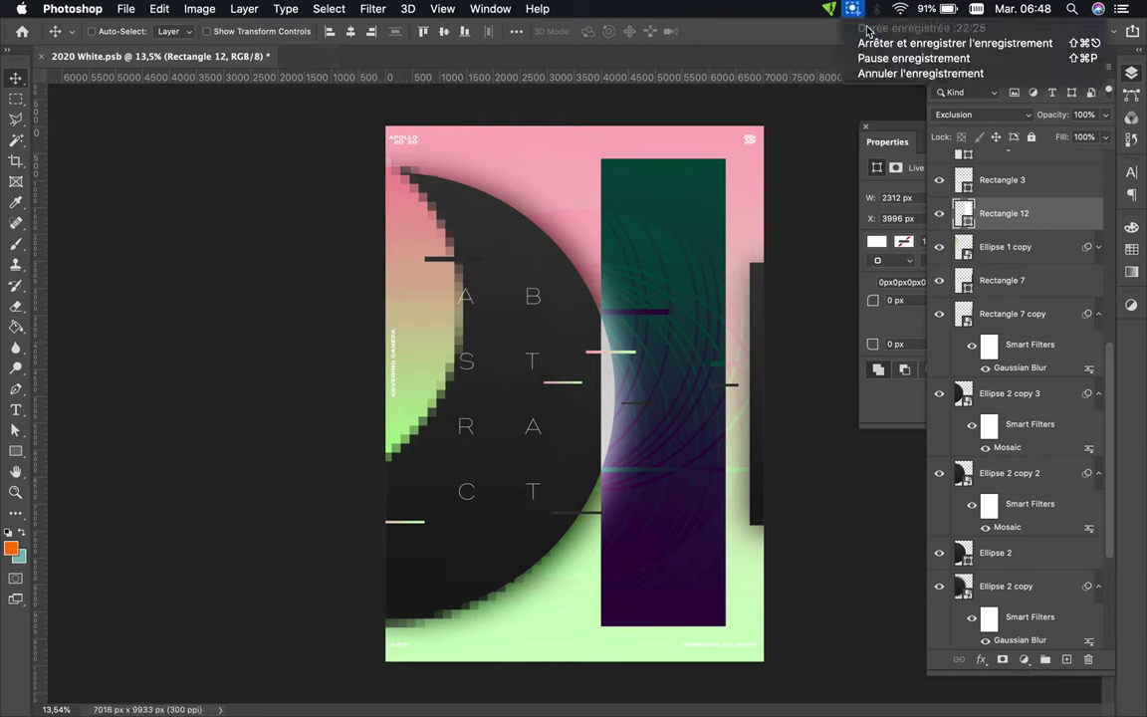
{"action": "key", "text": "shift+minus"}
{"action": "key", "text": "i"}
{"action": "left_click", "coordinate": [708, 169]}
{"action": "key", "text": "v"}
{"action": "key", "text": "Delete"}
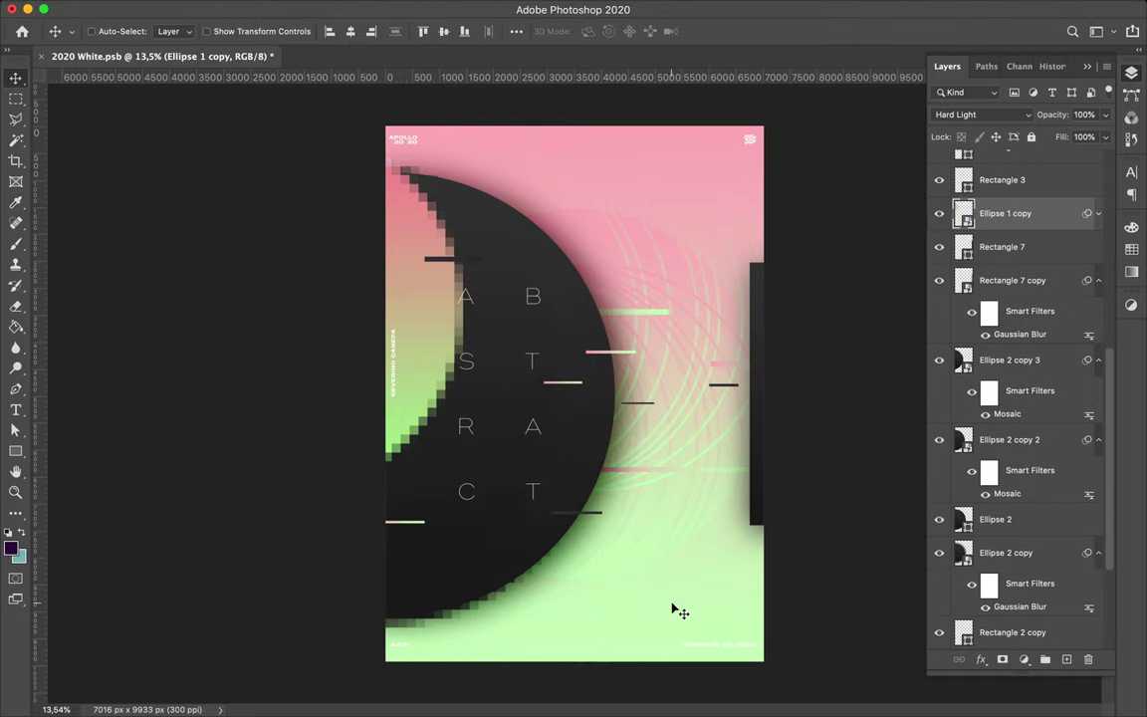
Step: Draw a small bar below the letter C and move it to the right
{"action": "key", "text": "u"}
{"action": "left_click_drag", "start_coordinate": [542, 539], "coordinate": [574, 543]}
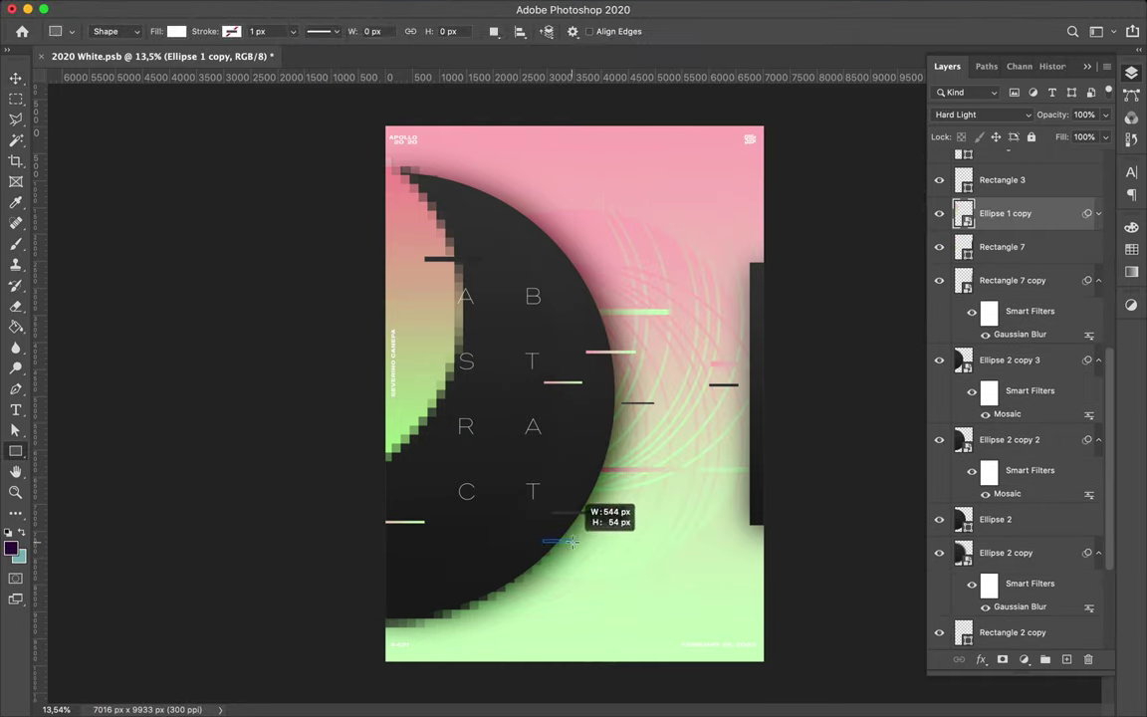
{"action": "key", "text": "a"}
{"action": "left_click", "coordinate": [1131, 249]}
{"action": "key", "text": "v"}
{"action": "left_click_drag", "start_coordinate": [557, 542], "coordinate": [674, 540]}
{"action": "left_click", "coordinate": [629, 456], "text": "super"}
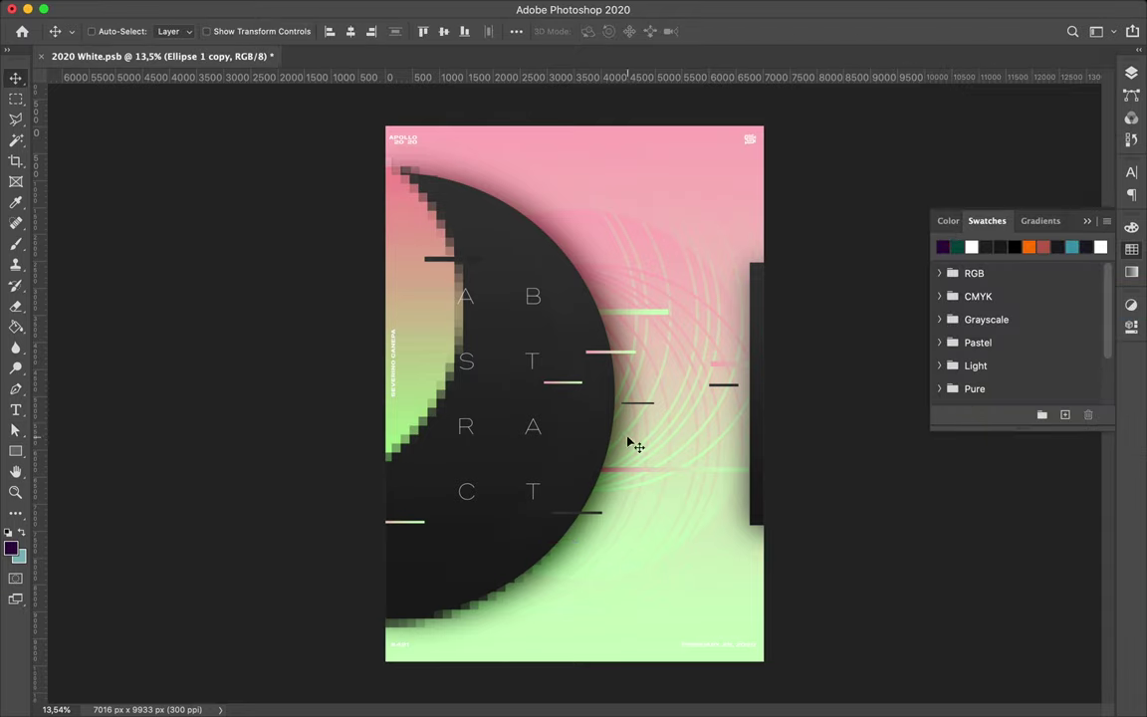
Step: Sample the half circle's dark grey and draw a short dark bar to its right
{"action": "key", "text": "u"}
{"action": "key", "text": "i"}
{"action": "left_click", "coordinate": [565, 327]}
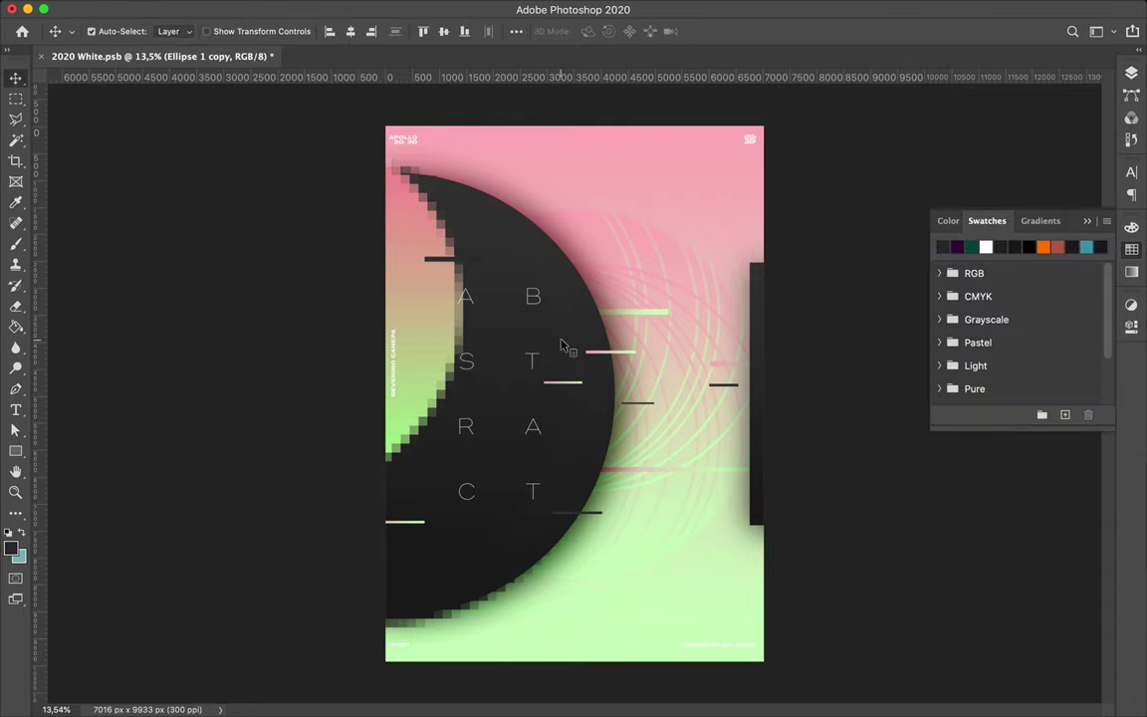
{"action": "key", "text": "u"}
{"action": "left_click_drag", "start_coordinate": [659, 333], "coordinate": [758, 321]}
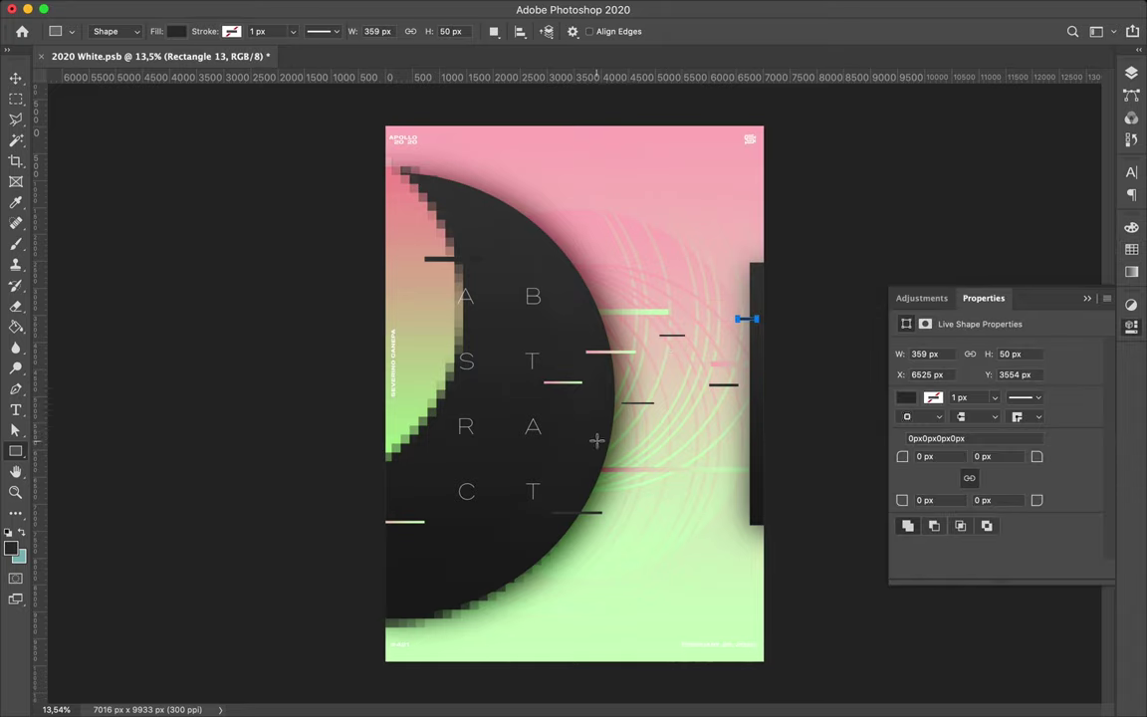
{"action": "left_click", "coordinate": [1131, 80]}
{"action": "left_click", "coordinate": [1004, 386]}
Step: Draw five more thin dark bars around and inside the half circle and near the right edge
{"action": "left_click_drag", "start_coordinate": [576, 449], "coordinate": [630, 453]}
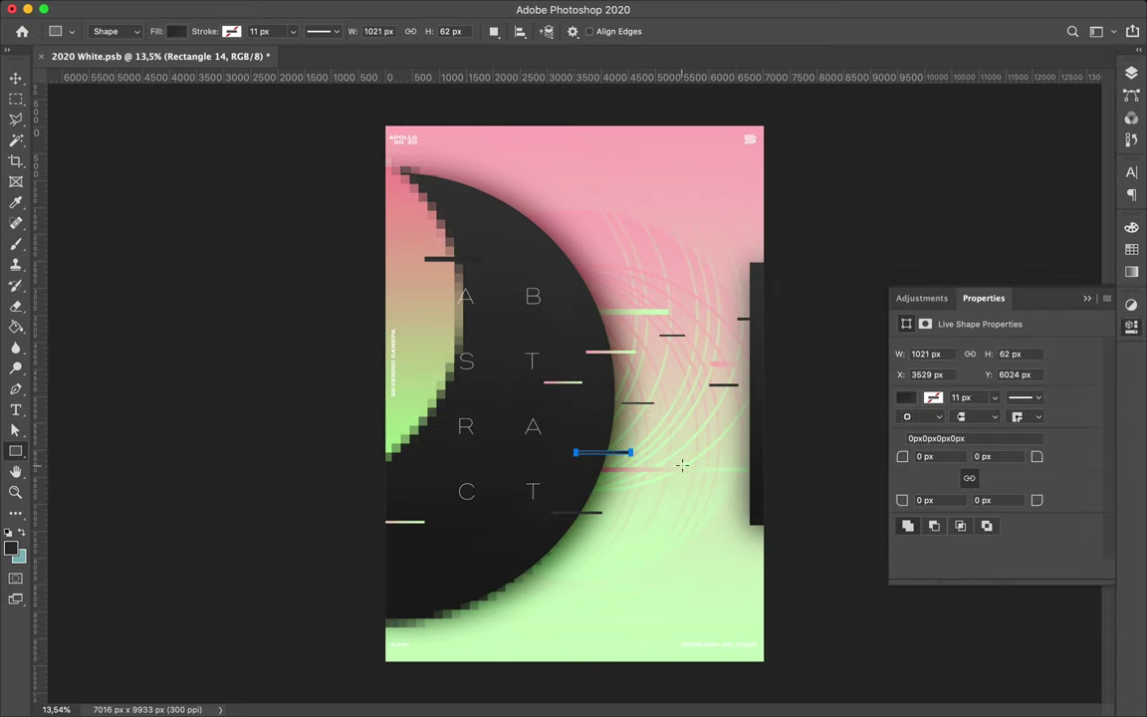
{"action": "left_click_drag", "start_coordinate": [671, 477], "coordinate": [723, 481]}
{"action": "key", "text": "v"}
{"action": "key", "text": "u"}
{"action": "left_click_drag", "start_coordinate": [567, 273], "coordinate": [641, 277]}
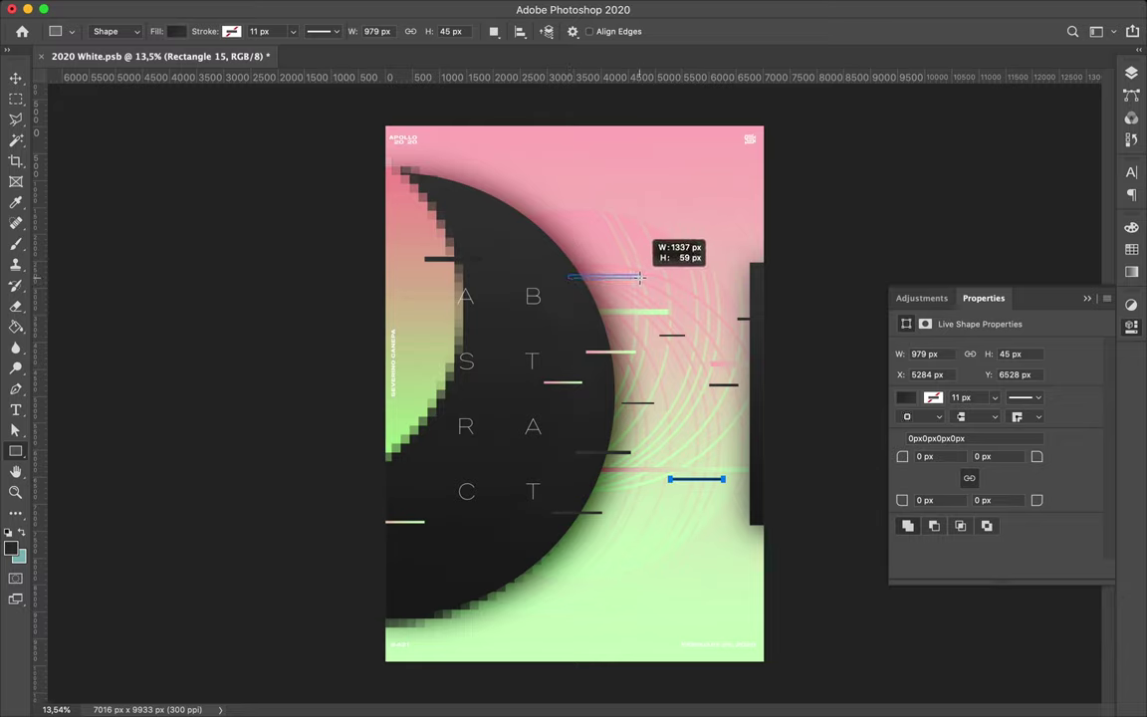
{"action": "left_click_drag", "start_coordinate": [694, 428], "coordinate": [757, 432]}
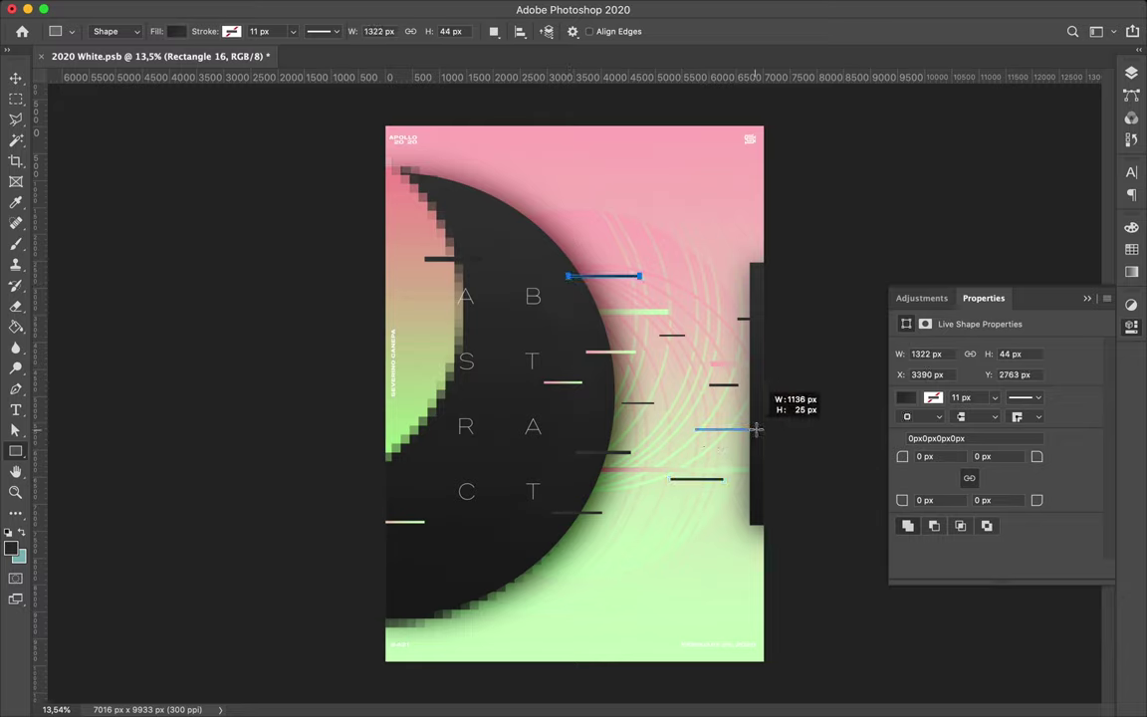
{"action": "left_click_drag", "start_coordinate": [406, 387], "coordinate": [432, 389]}
Step: Move Rectangle 8 onto the poster's left edge and nudge the short dark bars into place
{"action": "key", "text": "v"}
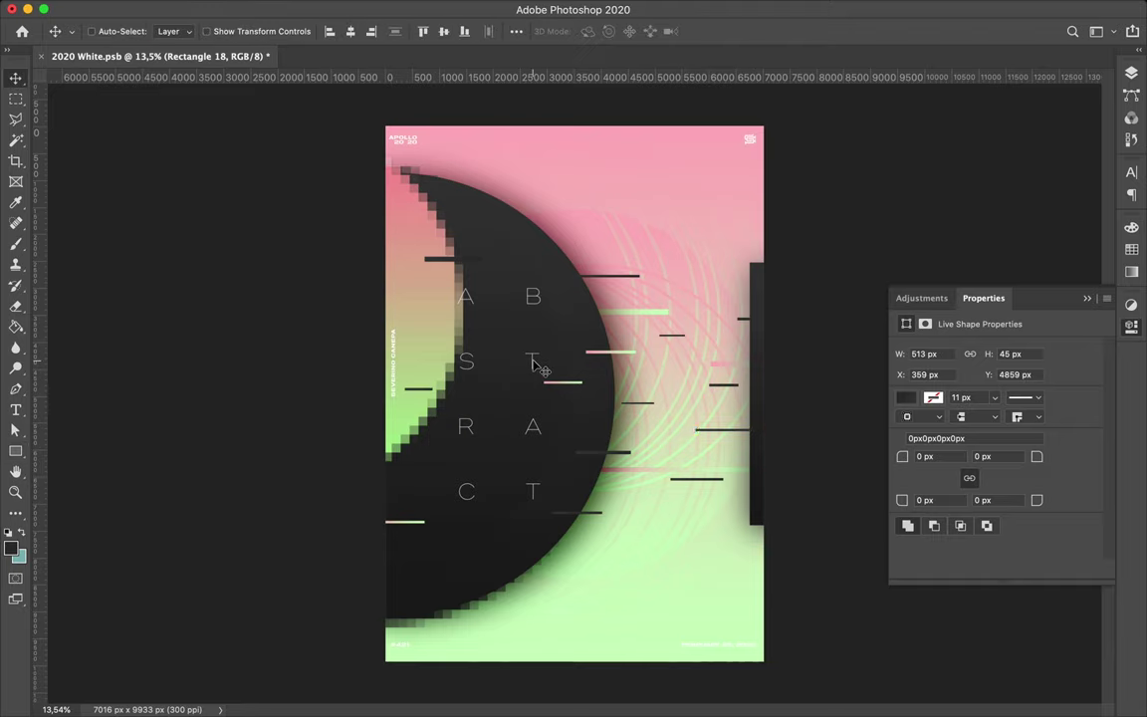
{"action": "left_click", "coordinate": [648, 409]}
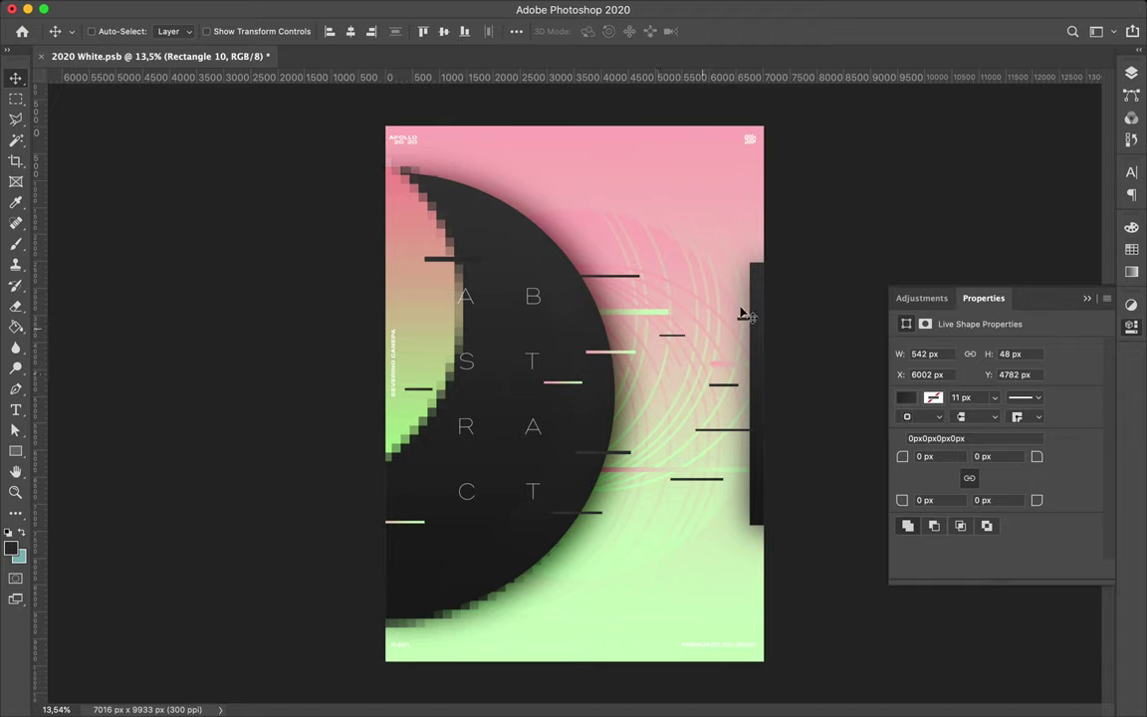
{"action": "left_click", "coordinate": [601, 525], "text": "super"}
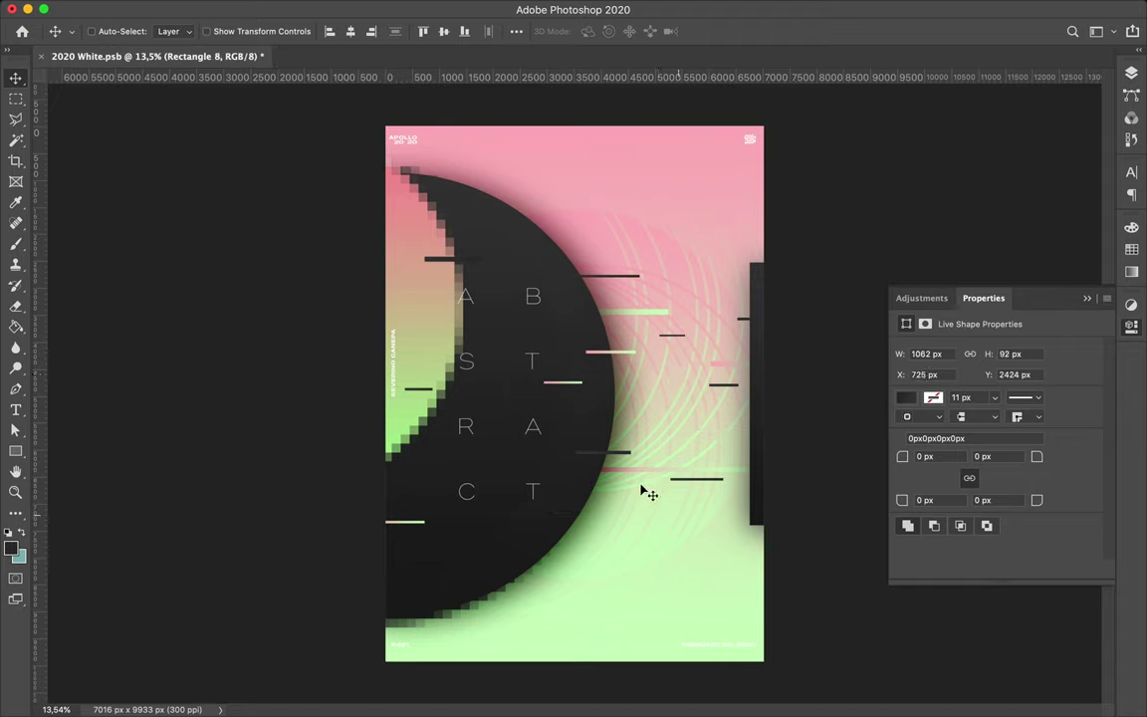
{"action": "left_click_drag", "start_coordinate": [474, 262], "coordinate": [400, 267]}
{"action": "left_click_drag", "start_coordinate": [413, 400], "coordinate": [426, 400]}
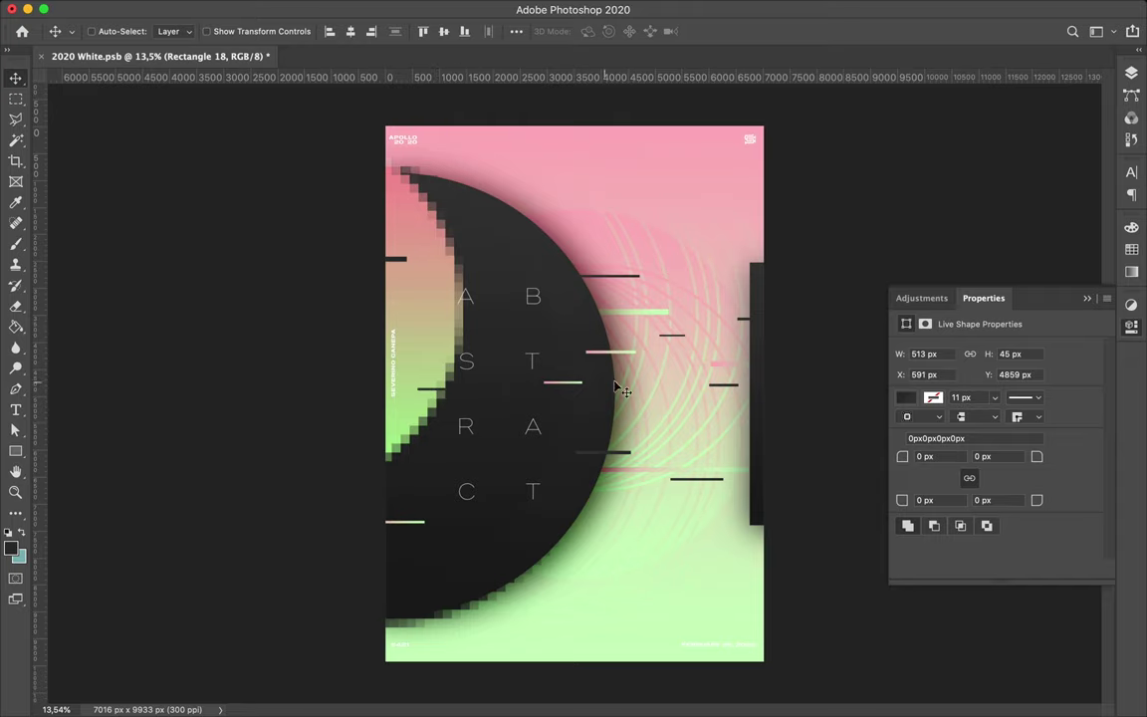
{"action": "left_click_drag", "start_coordinate": [734, 389], "coordinate": [719, 388]}
{"action": "left_click", "coordinate": [725, 366], "text": "super"}
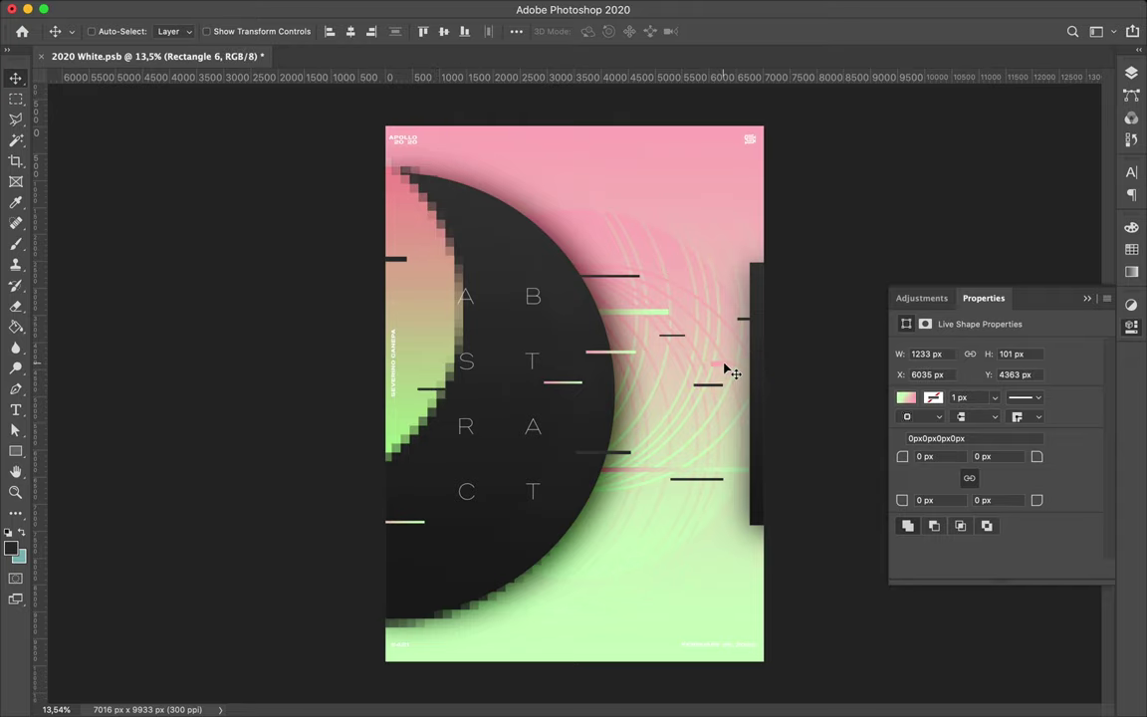
{"action": "left_click", "coordinate": [1130, 73]}
{"action": "scroll", "coordinate": [1020, 447], "scroll_direction": "down", "scroll_amount": 5}
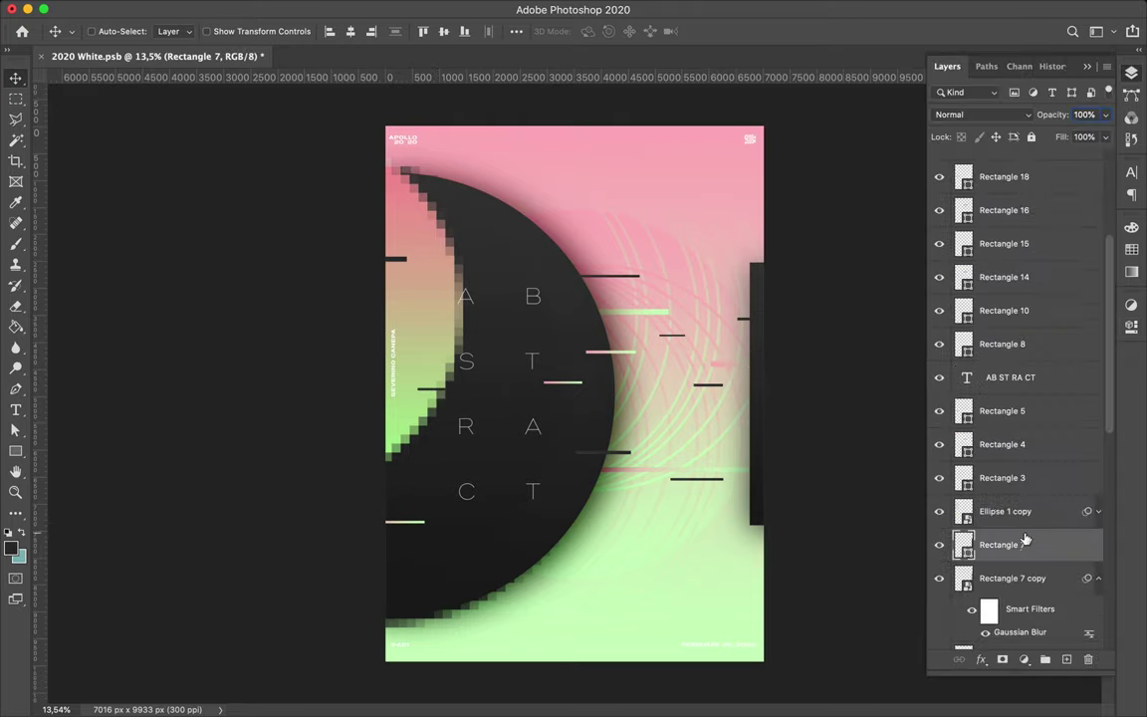
Step: Apply Mosaic at cell size 166 to the Rectangle 7 bar copy and shift it upward
{"action": "left_click", "coordinate": [1020, 543]}
{"action": "left_click", "coordinate": [372, 8]}
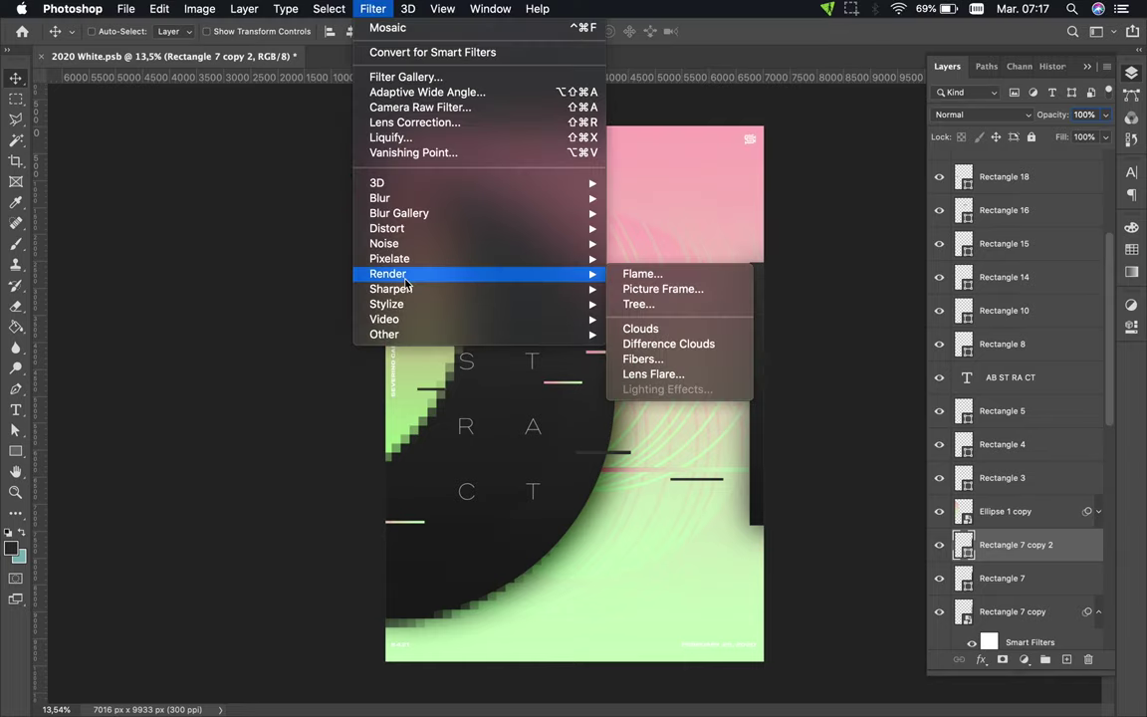
{"action": "left_click", "coordinate": [660, 334]}
{"action": "left_click", "coordinate": [642, 247]}
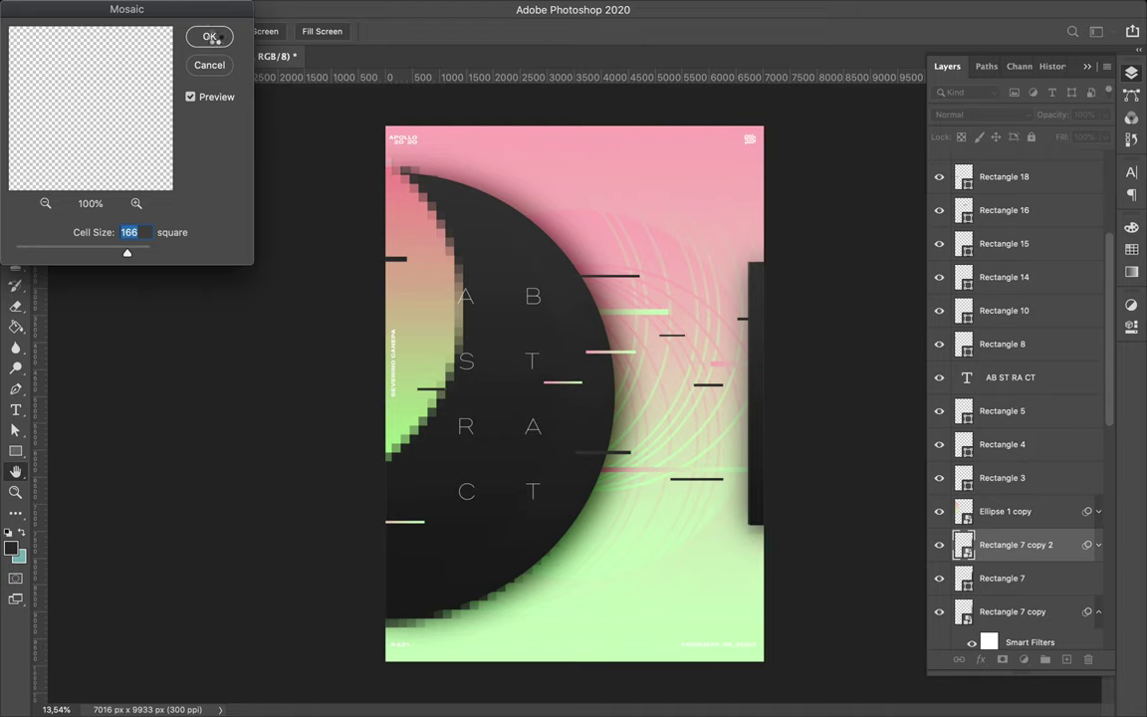
{"action": "left_click", "coordinate": [210, 37]}
{"action": "left_click_drag", "start_coordinate": [757, 365], "coordinate": [765, 281]}
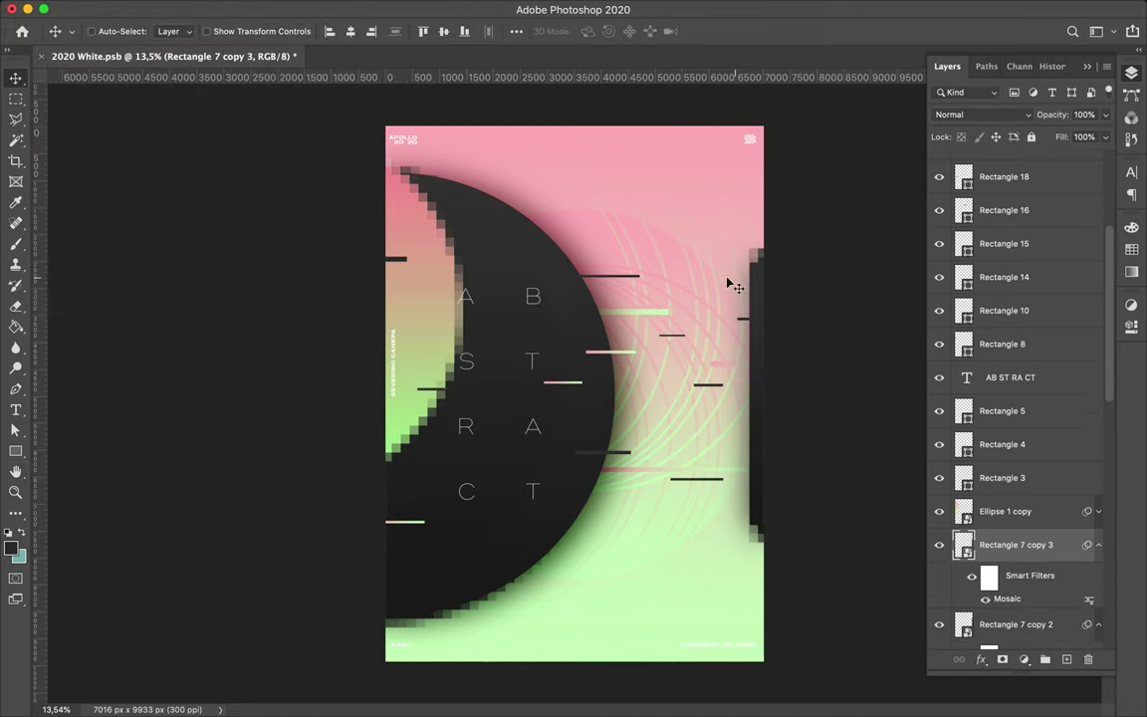
Step: Realign the pixelated half-circle and Ellipse 1 copy edges slightly up and right
{"action": "left_click", "coordinate": [410, 175]}
{"action": "scroll", "coordinate": [410, 174], "scroll_direction": "up", "scroll_amount": 5}
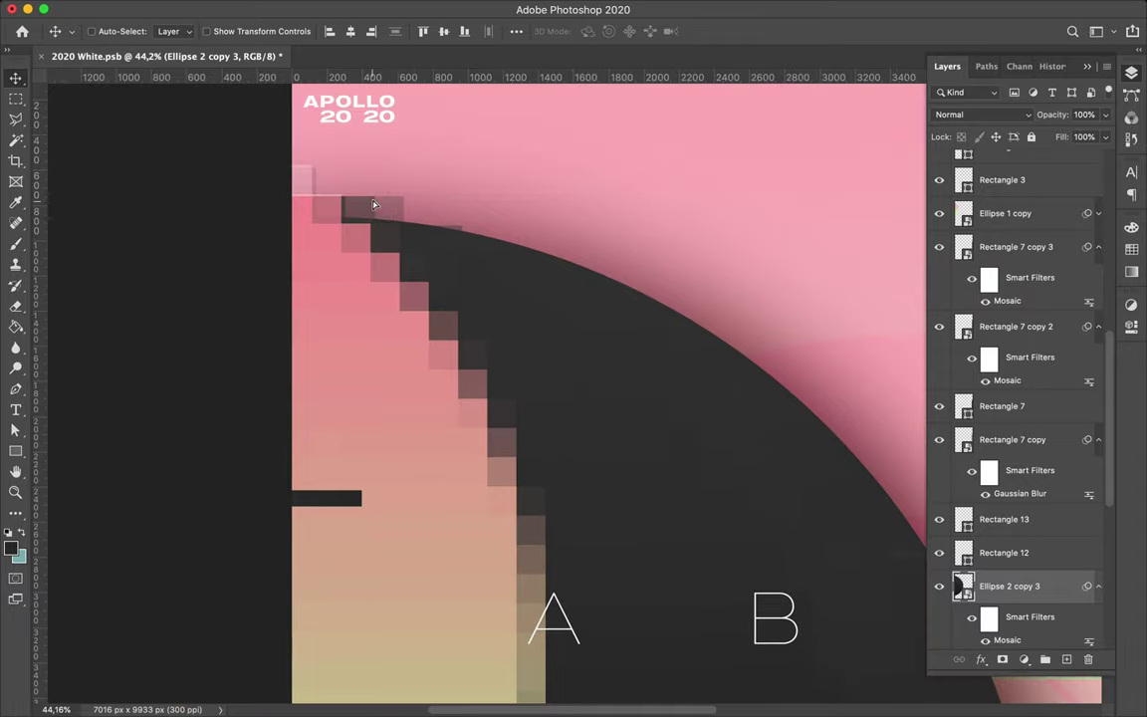
{"action": "left_click_drag", "start_coordinate": [373, 204], "coordinate": [382, 194]}
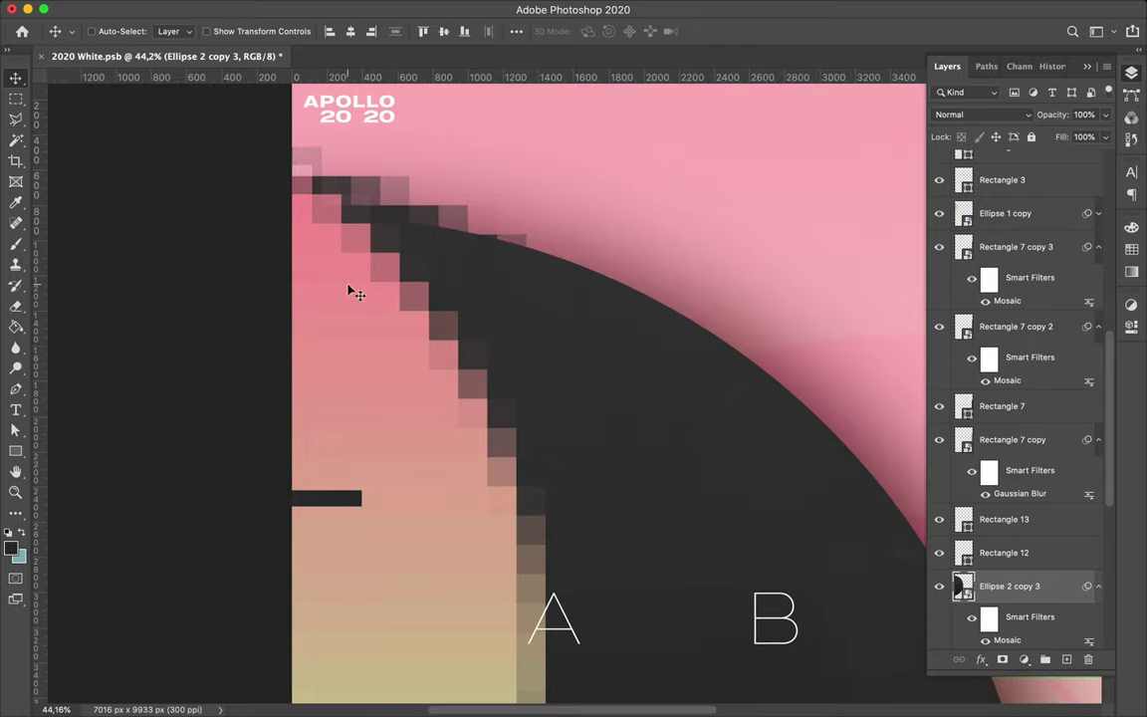
{"action": "left_click_drag", "start_coordinate": [351, 291], "coordinate": [355, 282]}
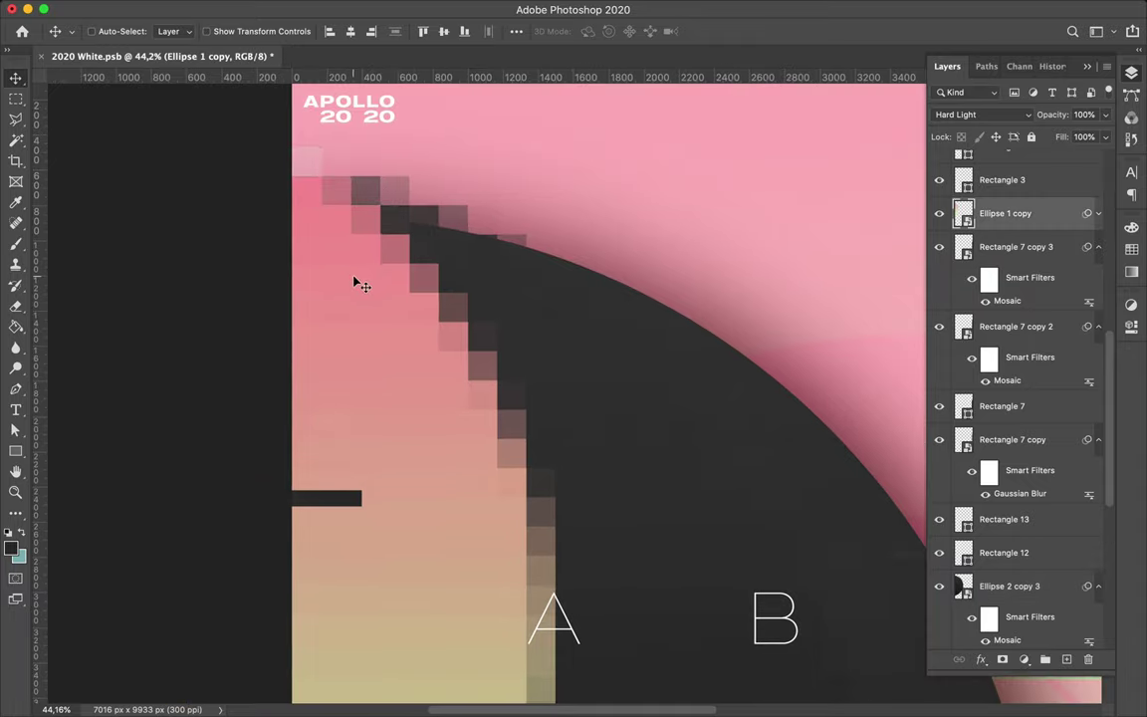
{"action": "scroll", "coordinate": [358, 284], "scroll_direction": "down", "scroll_amount": 2}
{"action": "scroll", "coordinate": [358, 285], "scroll_direction": "down", "scroll_amount": 3}
{"action": "scroll", "coordinate": [359, 284], "scroll_direction": "down", "scroll_amount": 2}
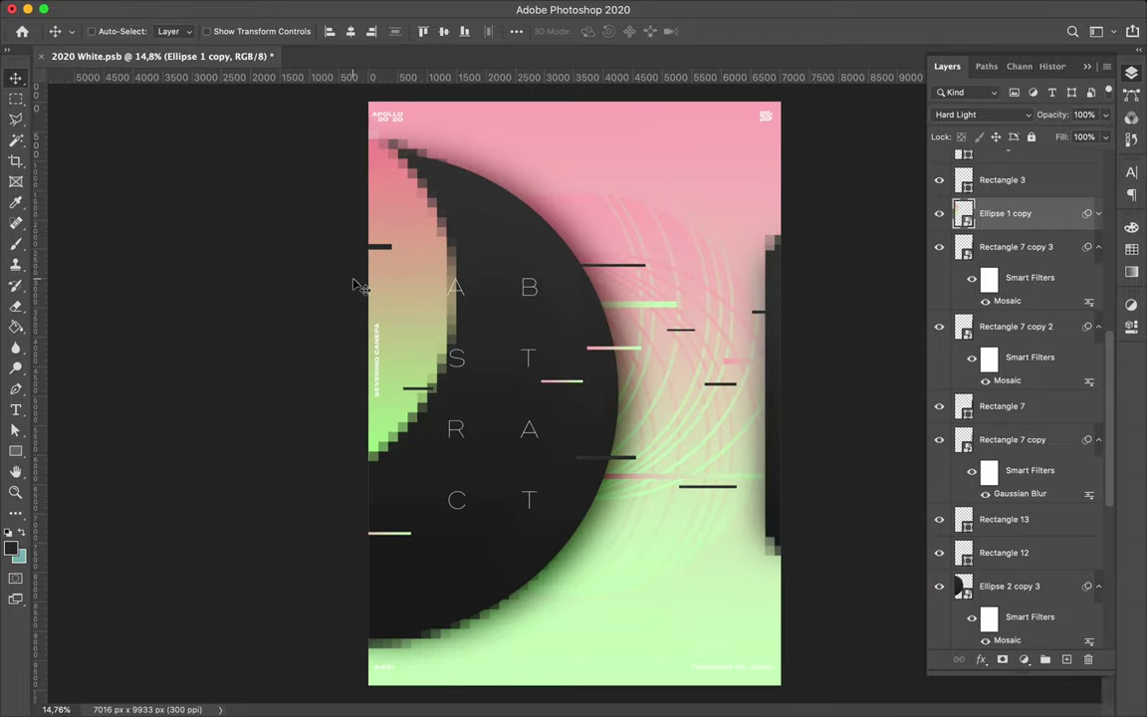
{"action": "left_click", "coordinate": [388, 116], "text": "ctrl"}
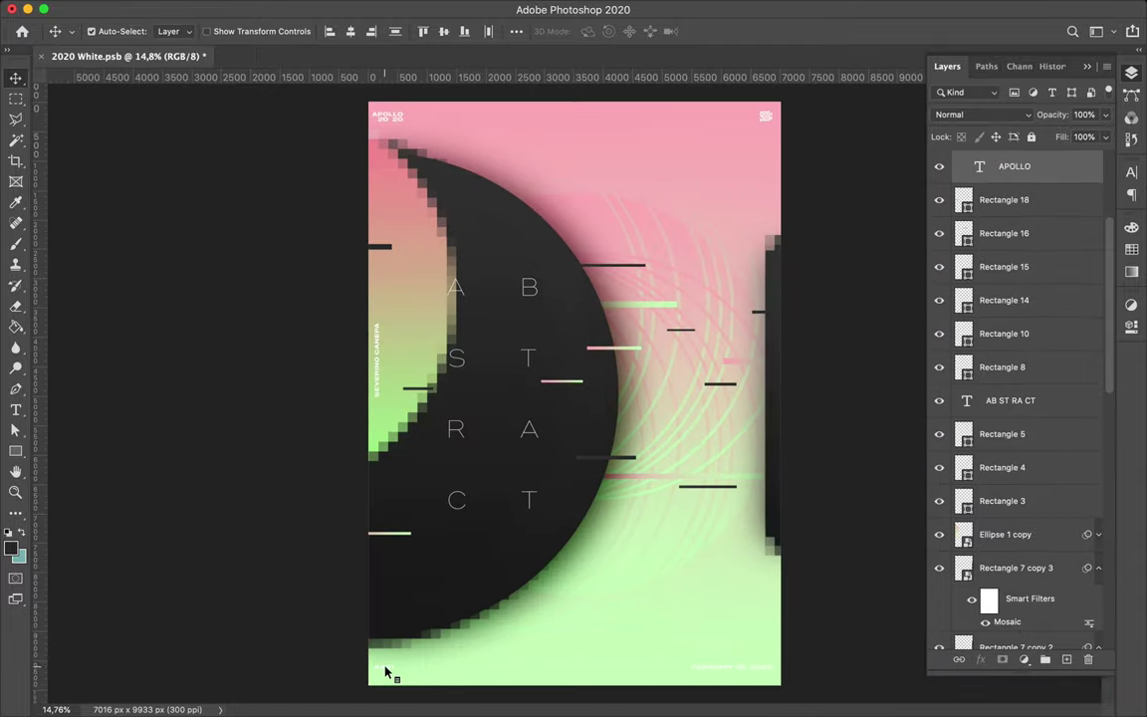
Step: Set the layout text colour to dark grey #363636
{"action": "key", "text": "t"}
{"action": "left_click", "coordinate": [470, 353]}
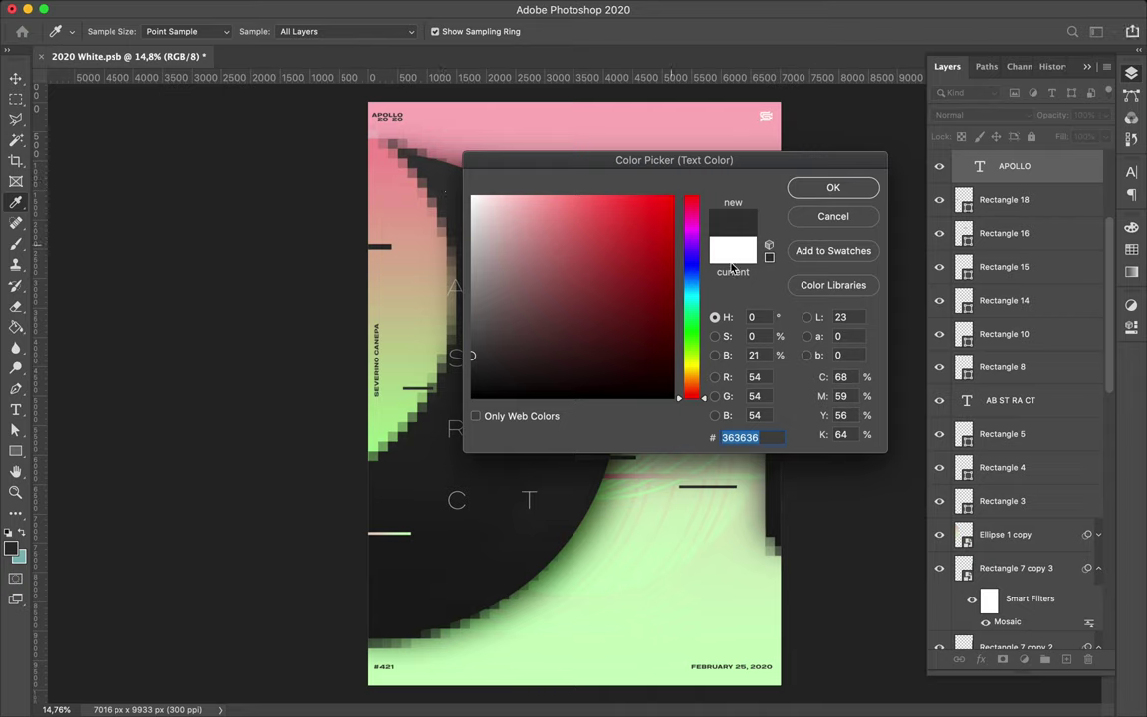
{"action": "key", "text": "Return"}
{"action": "left_click", "coordinate": [991, 186]}
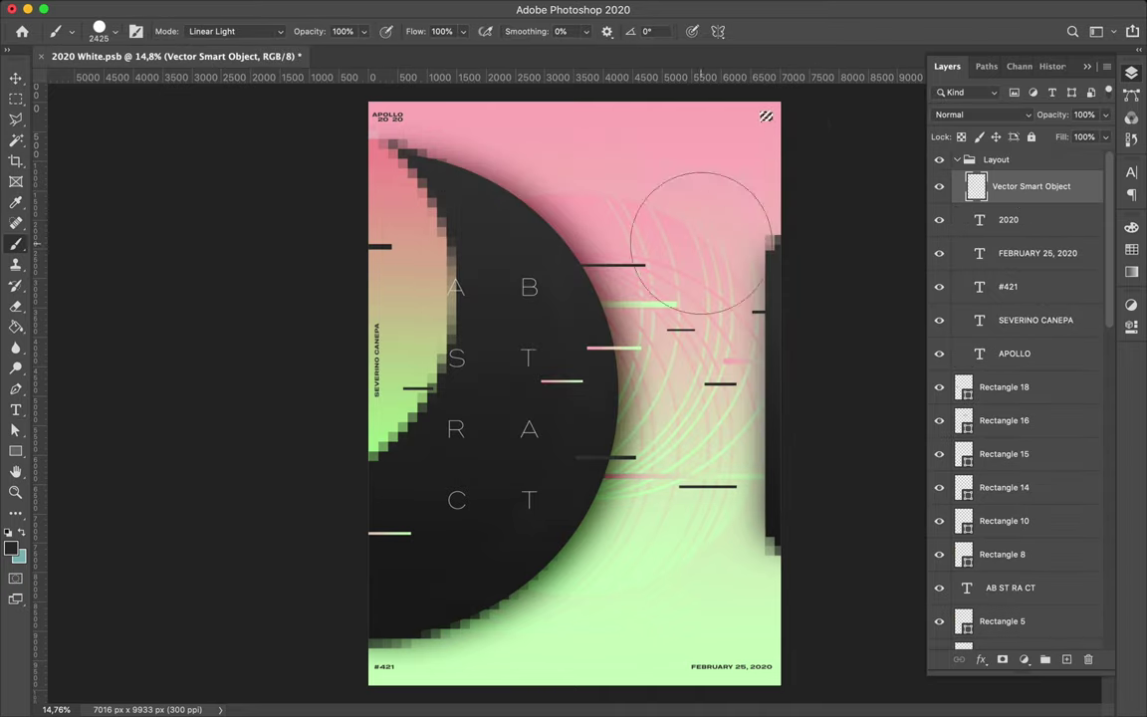
Step: Save the finished poster with Ctrl+S
{"action": "key", "text": "m"}
{"action": "scroll", "coordinate": [761, 112], "scroll_direction": "up", "scroll_amount": 3}
{"action": "scroll", "coordinate": [762, 112], "scroll_direction": "up", "scroll_amount": 3}
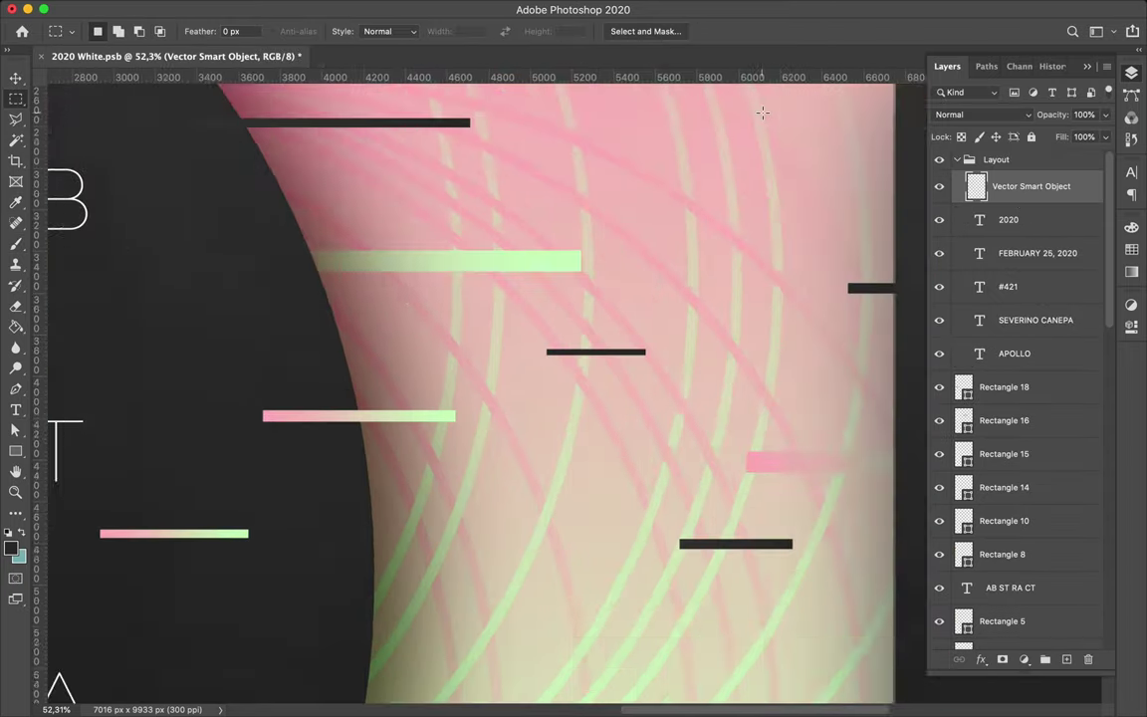
{"action": "scroll", "coordinate": [764, 115], "scroll_direction": "down", "scroll_amount": 5}
{"action": "key", "text": "ctrl+s"}
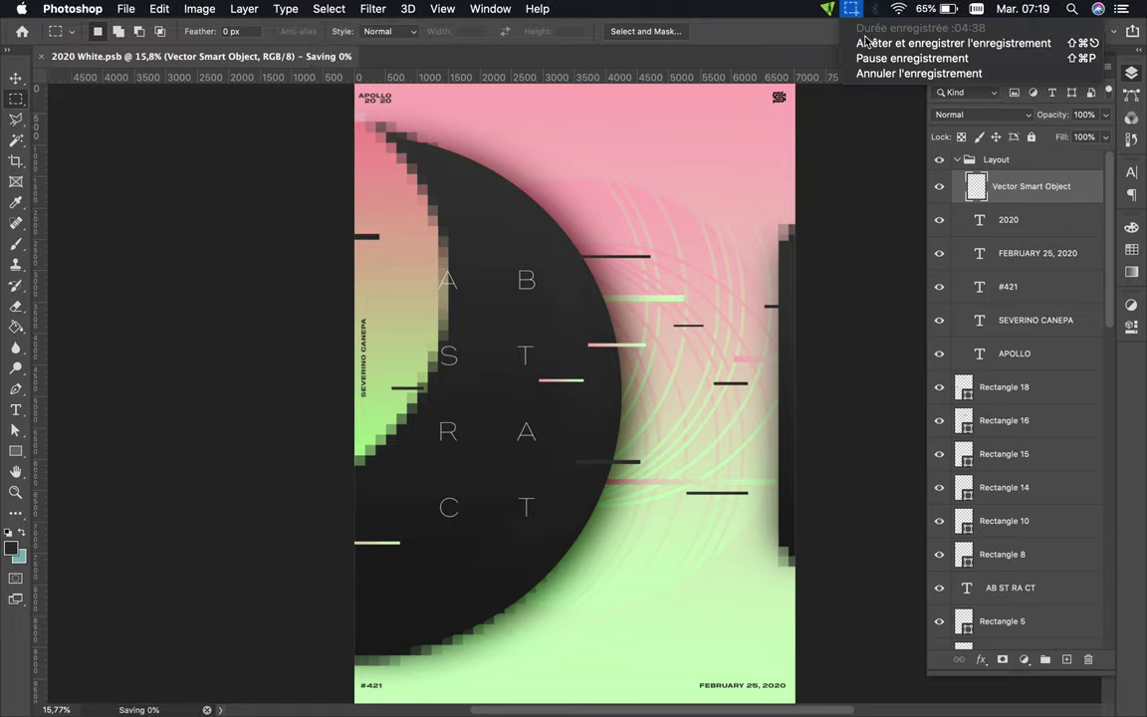